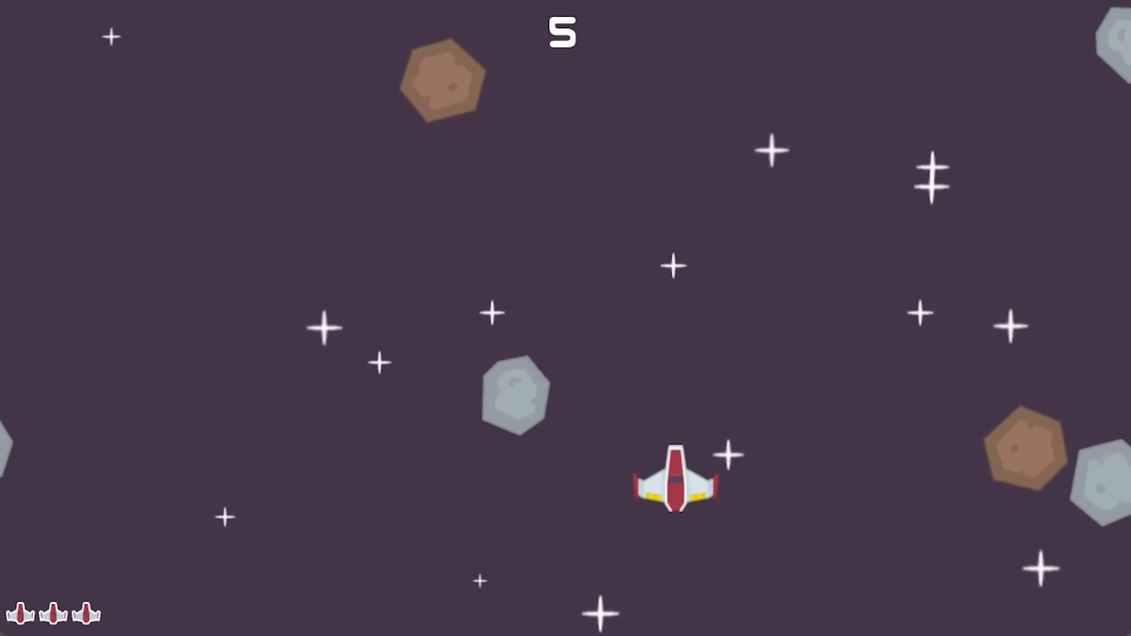
key("Left")
key("Up")
key("Left")
key("Down")
key("Left")
key("Right")
key("Up")
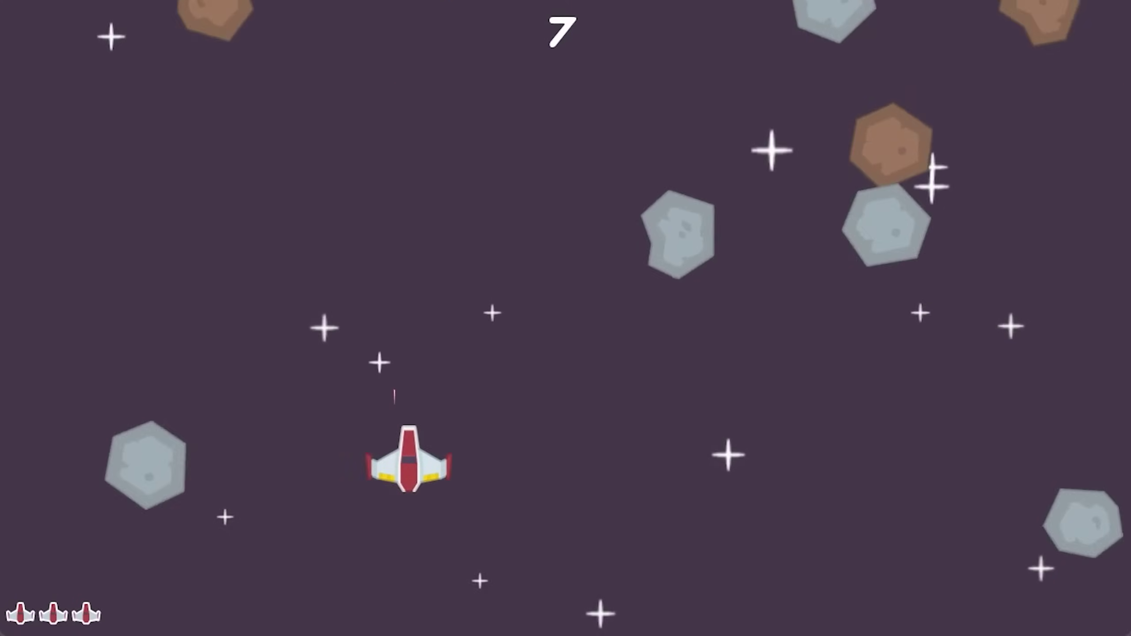
key("Right")
key("Down")
key("Left")
key("Left")
key("Down")
key("Right")
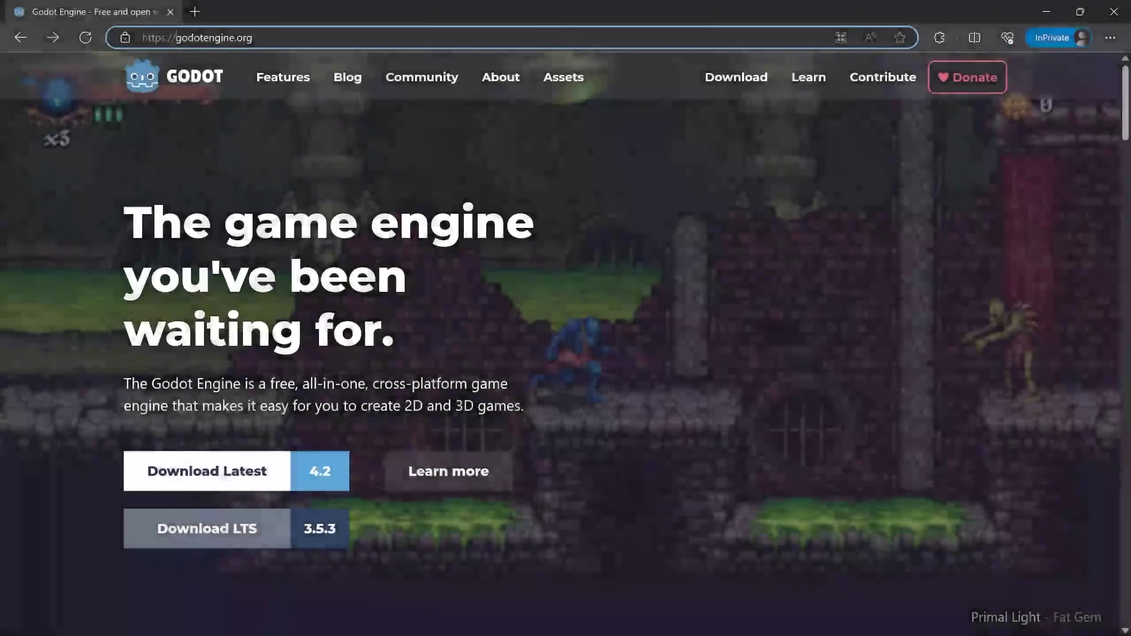
Download the standard 64-bit Godot Engine 4.2 for Windows from godotengine.org
left_click_drag(176, 37, 252, 38)
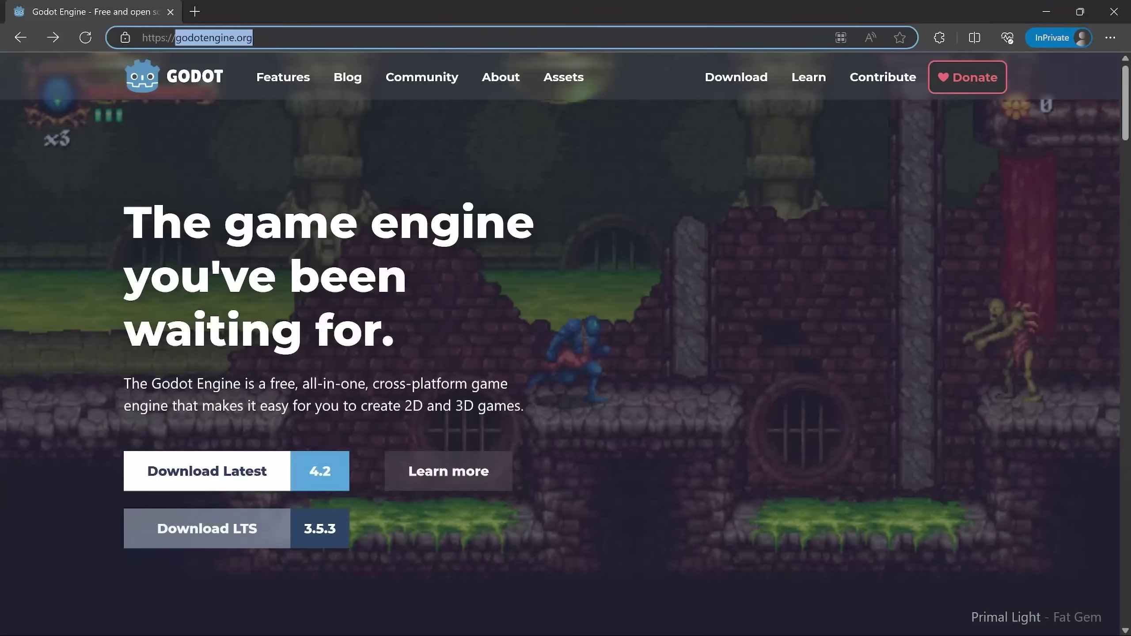
left_click(402, 361)
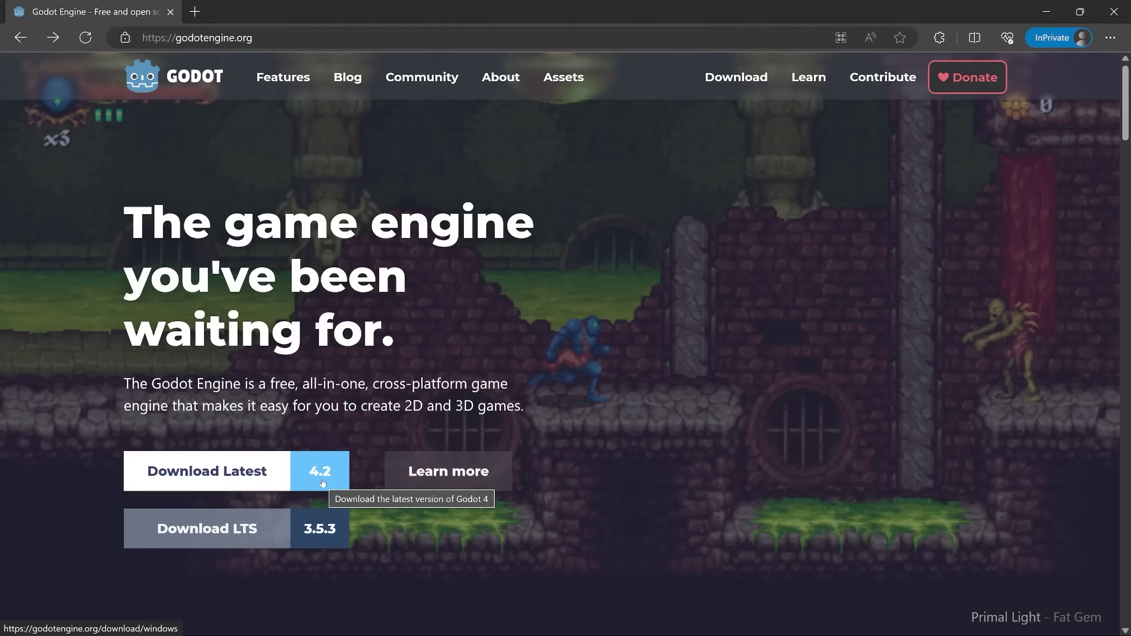
left_click(263, 470)
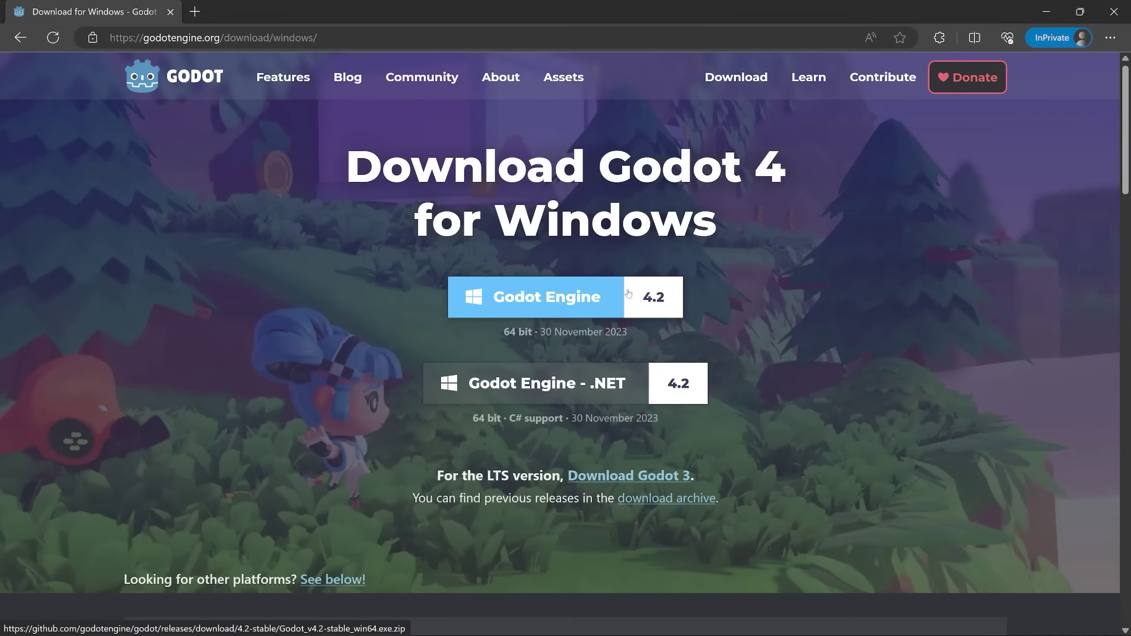
scroll(619, 294, "down", 10)
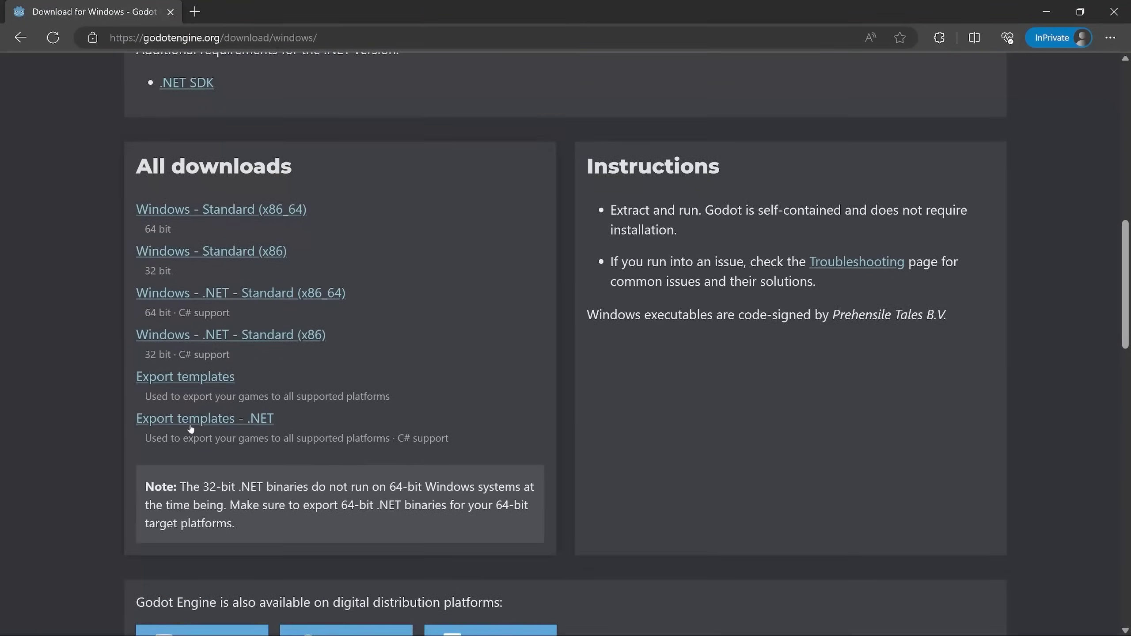
scroll(561, 265, "up", 10)
left_click(524, 293)
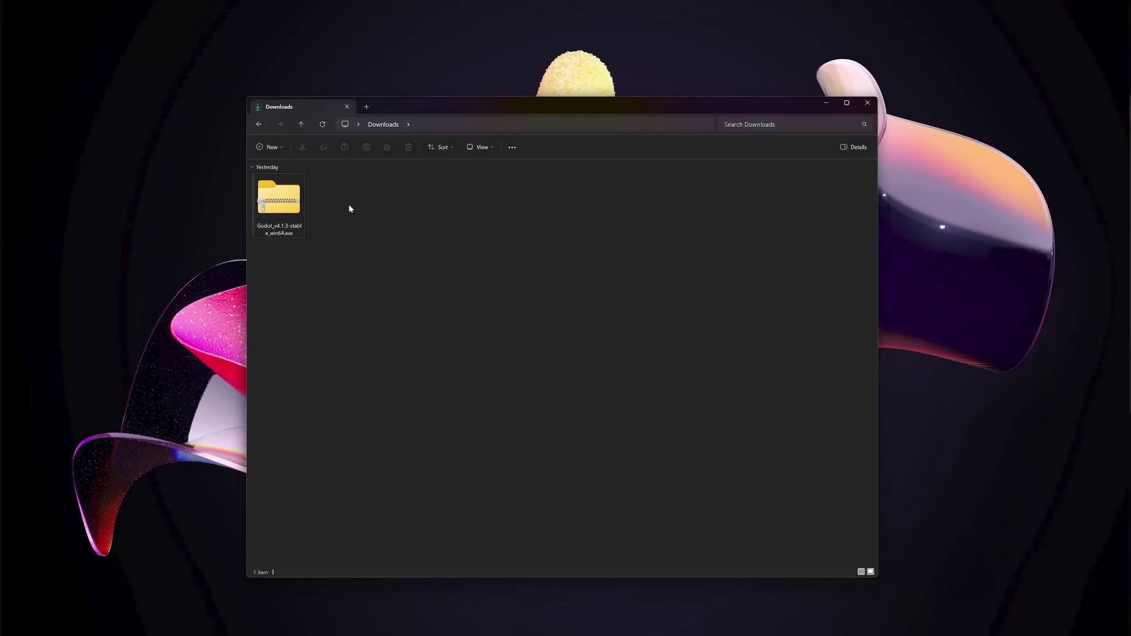
In File Explorer, extract the Godot_v4.1.3-stable_win64.exe archive into its own folder in Downloads
left_click(285, 199)
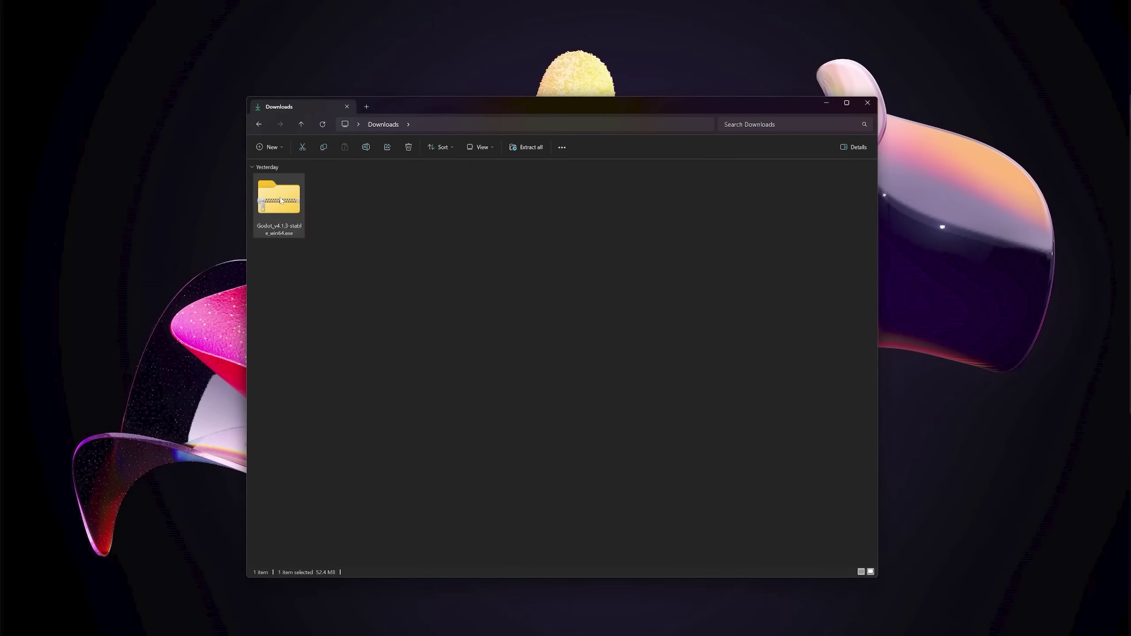
right_click(281, 199)
left_click(314, 298)
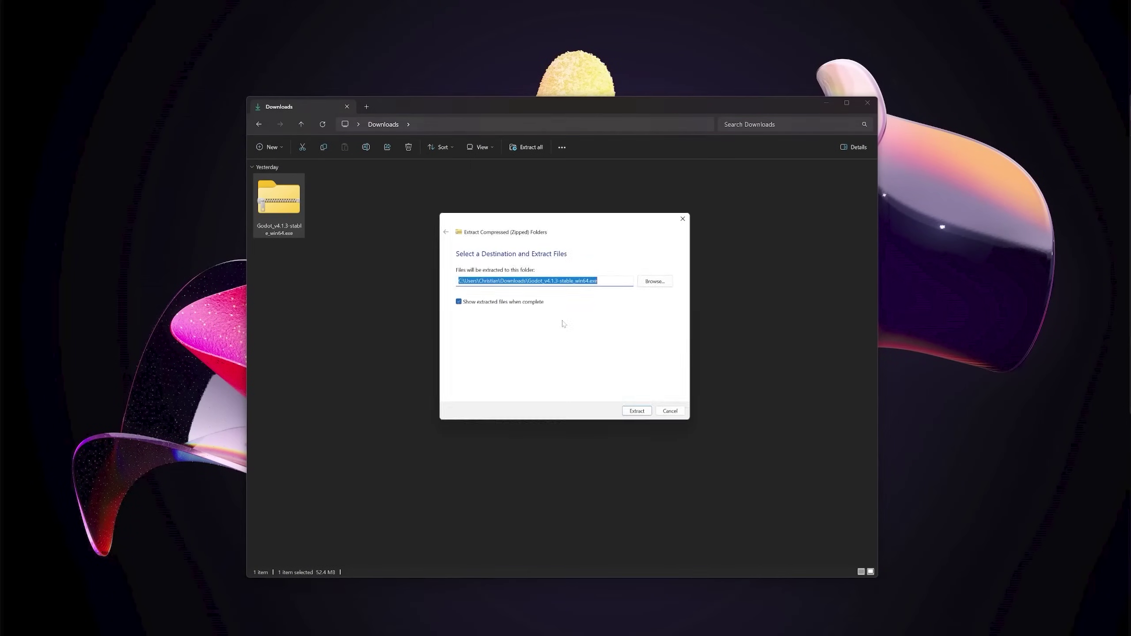
left_click(636, 411)
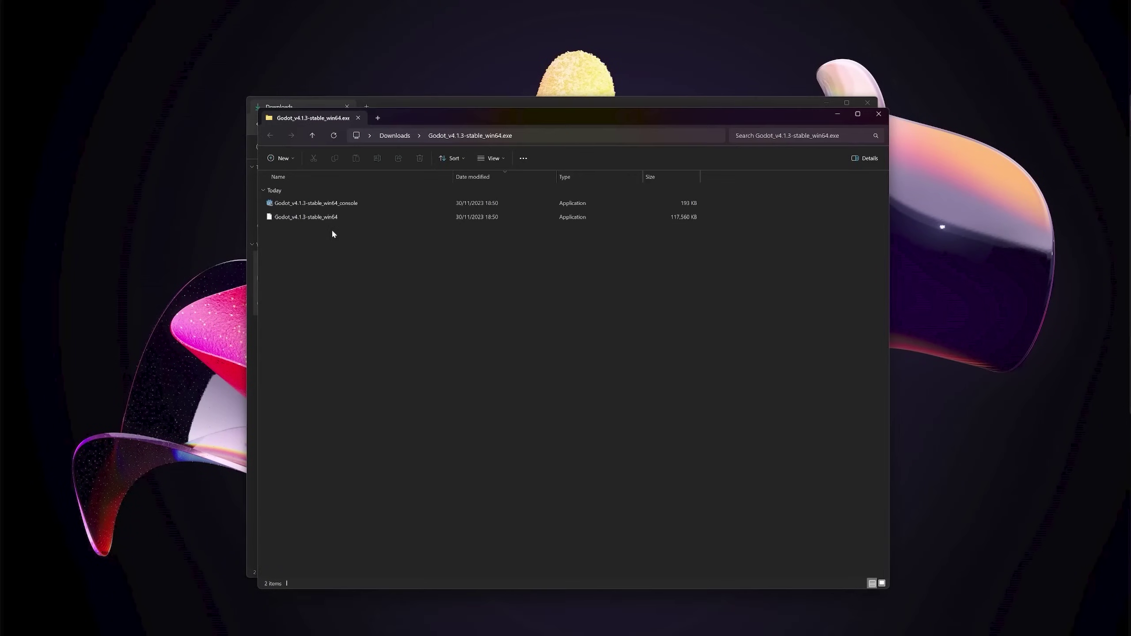
Launch the Godot_v4.1.3-stable_win64 application and decline the offer to explore example projects in the Asset Library
left_click(320, 204)
double_click(307, 217)
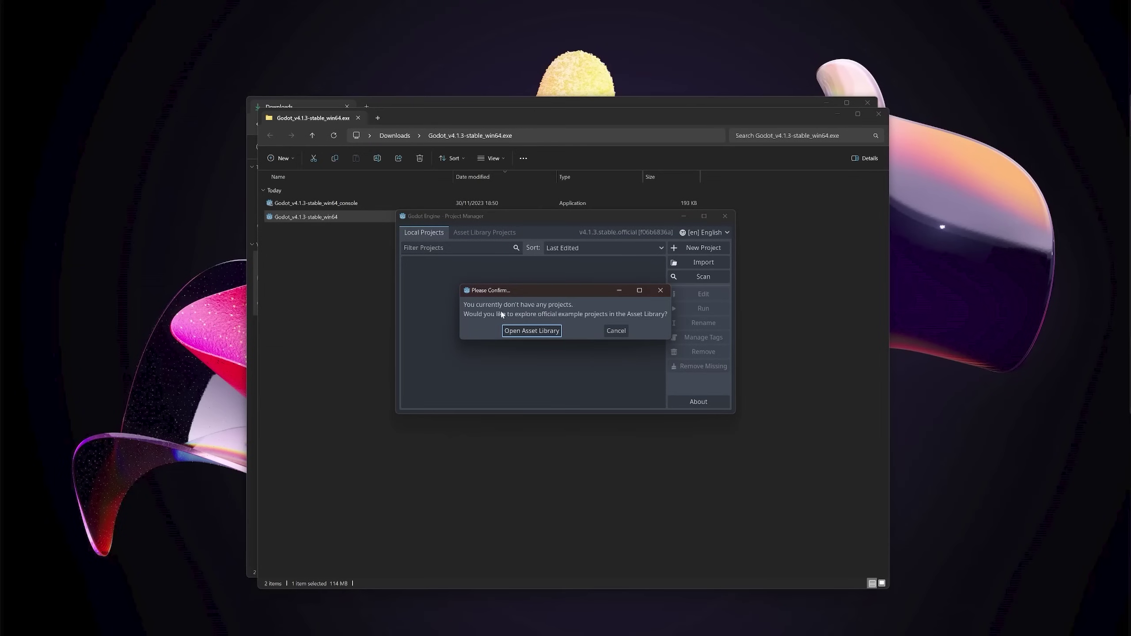
left_click(617, 330)
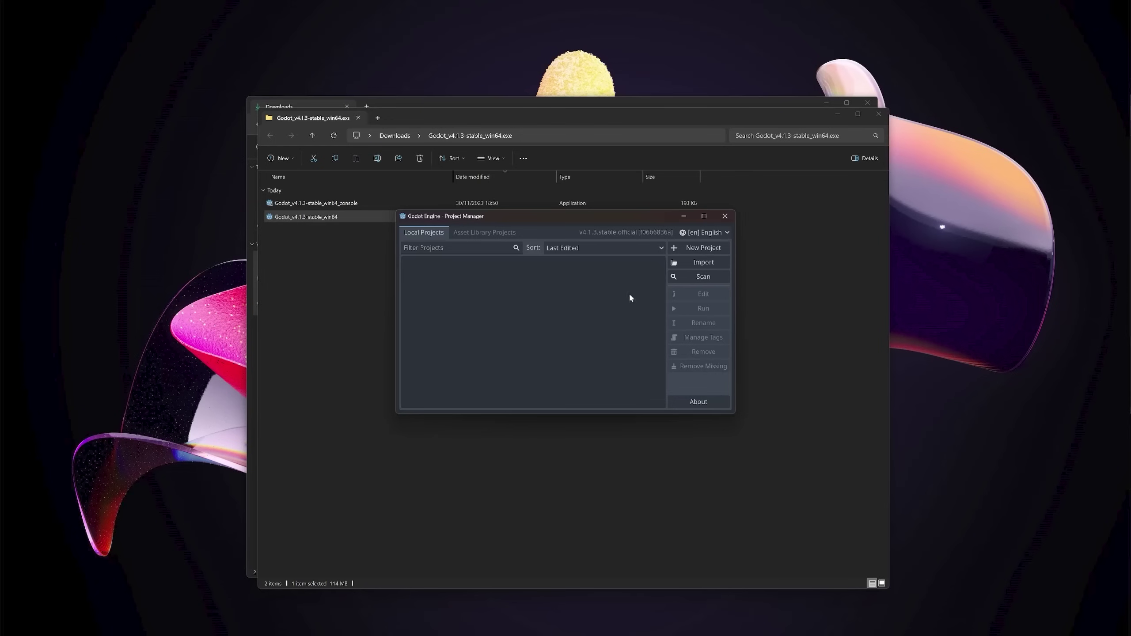
Start a new Godot project and name it Space Shooter
left_click(697, 251)
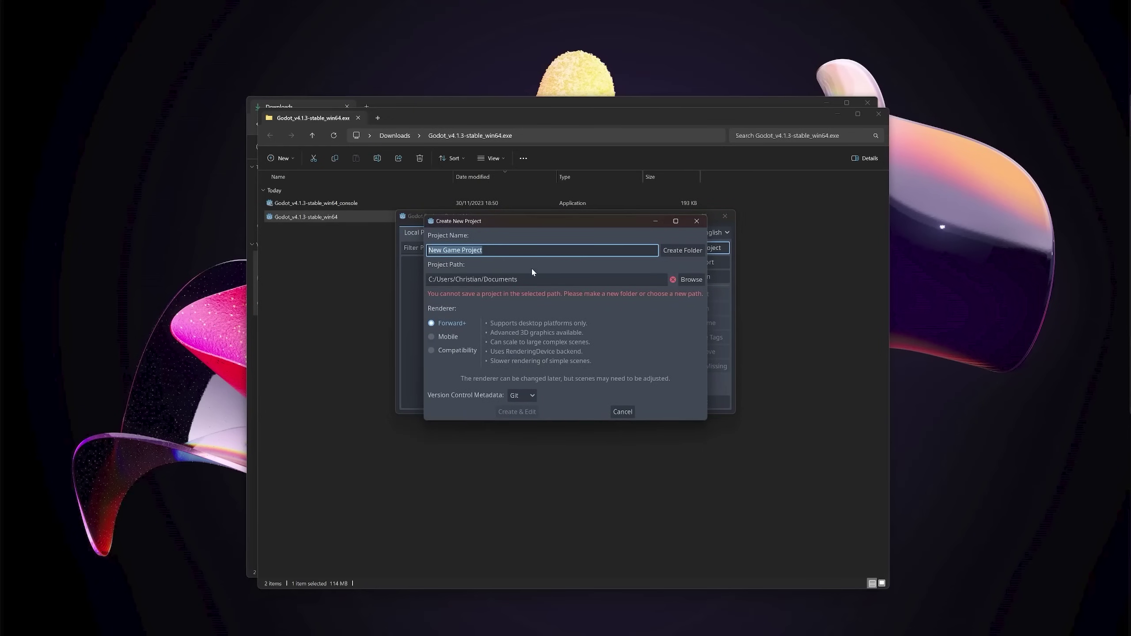
key("End")
key("shift+Home")
type("Space Shooter")
left_click(518, 279)
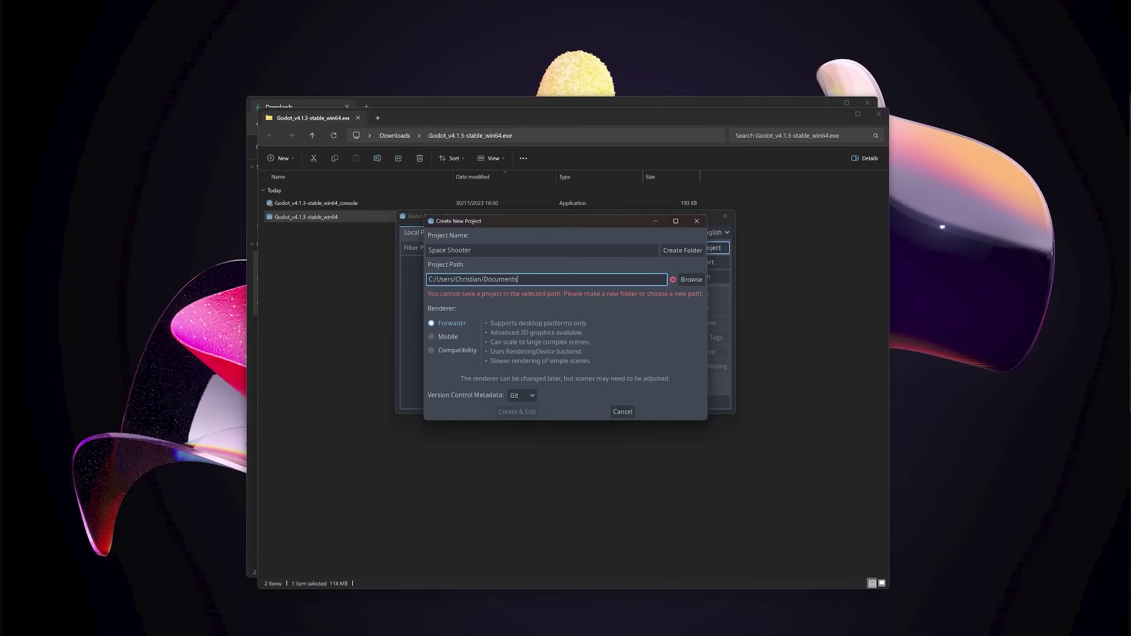
key("ctrl+shift+Left")
key("ctrl+shift+Left")
left_click(343, 205)
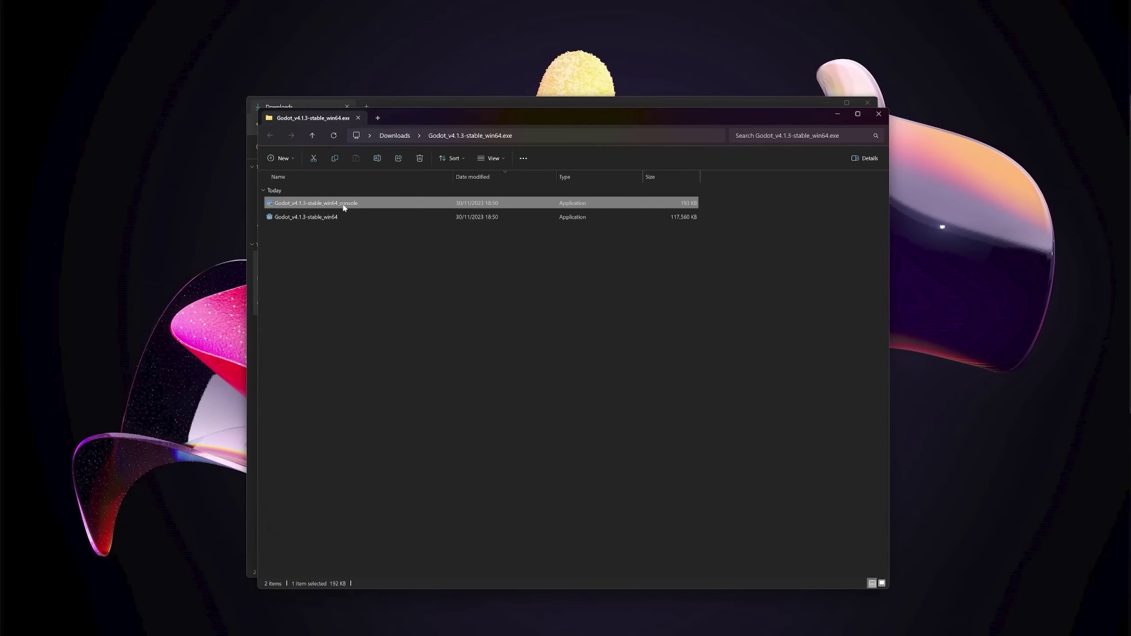
left_click(343, 217)
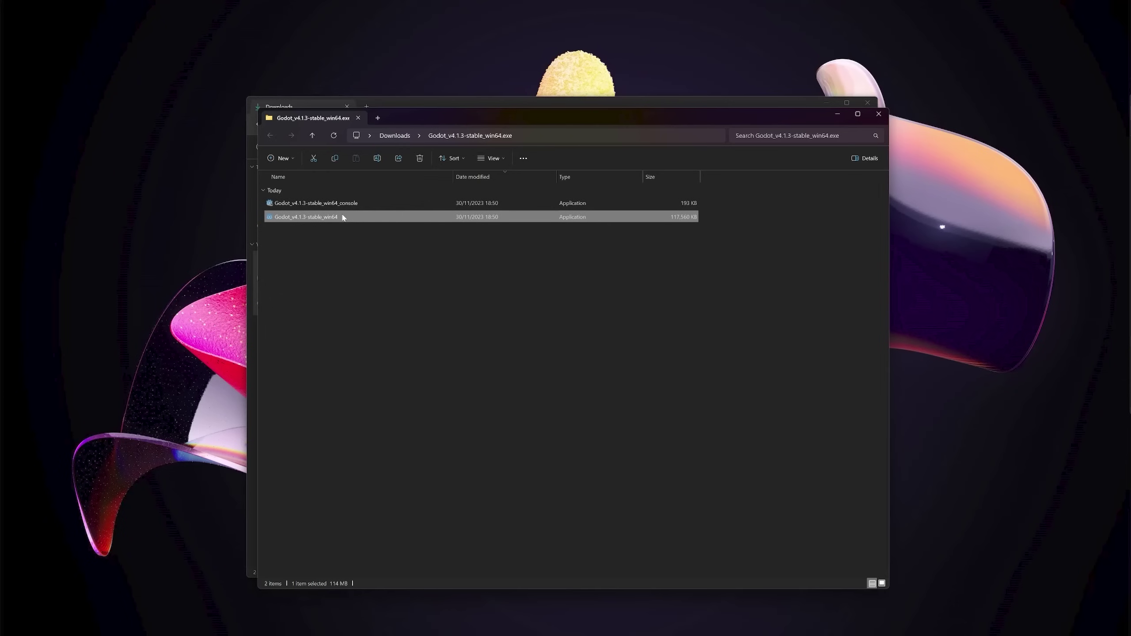
key("alt+Tab")
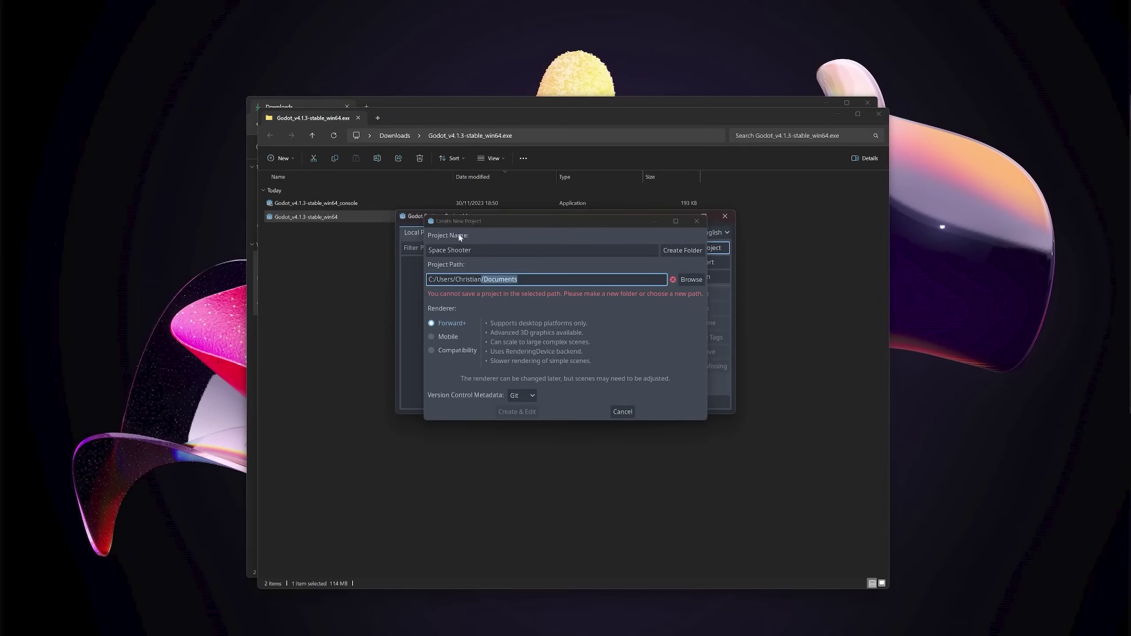
Create a Space Shooter folder for the project in Documents and create the project for editing with the Forward+ renderer
left_click(550, 272)
left_click(685, 252)
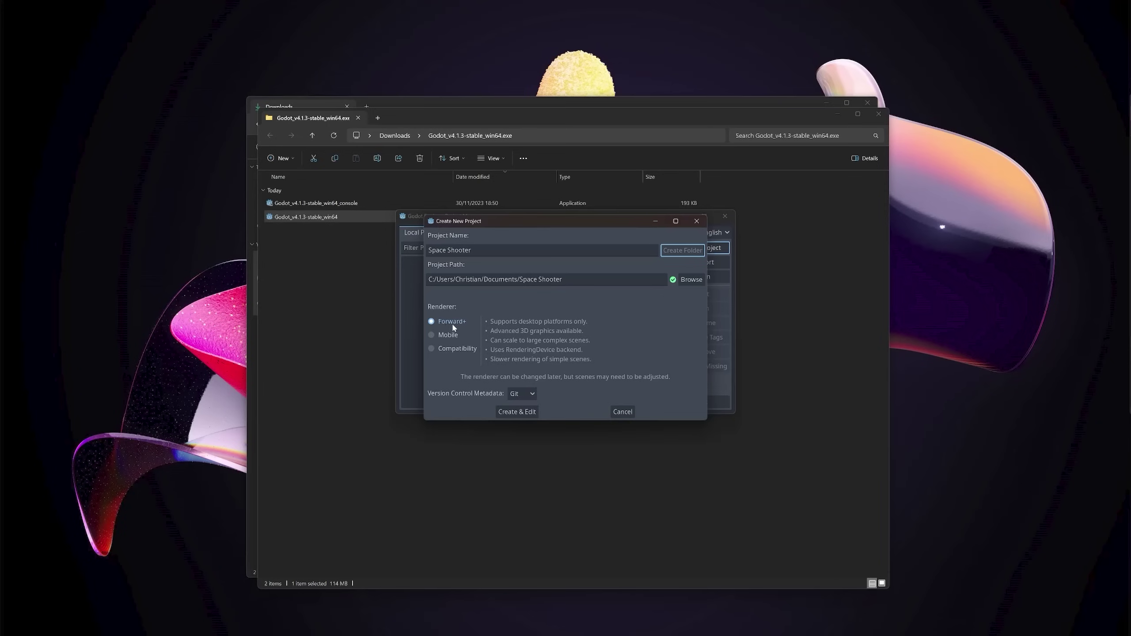
left_click(432, 335)
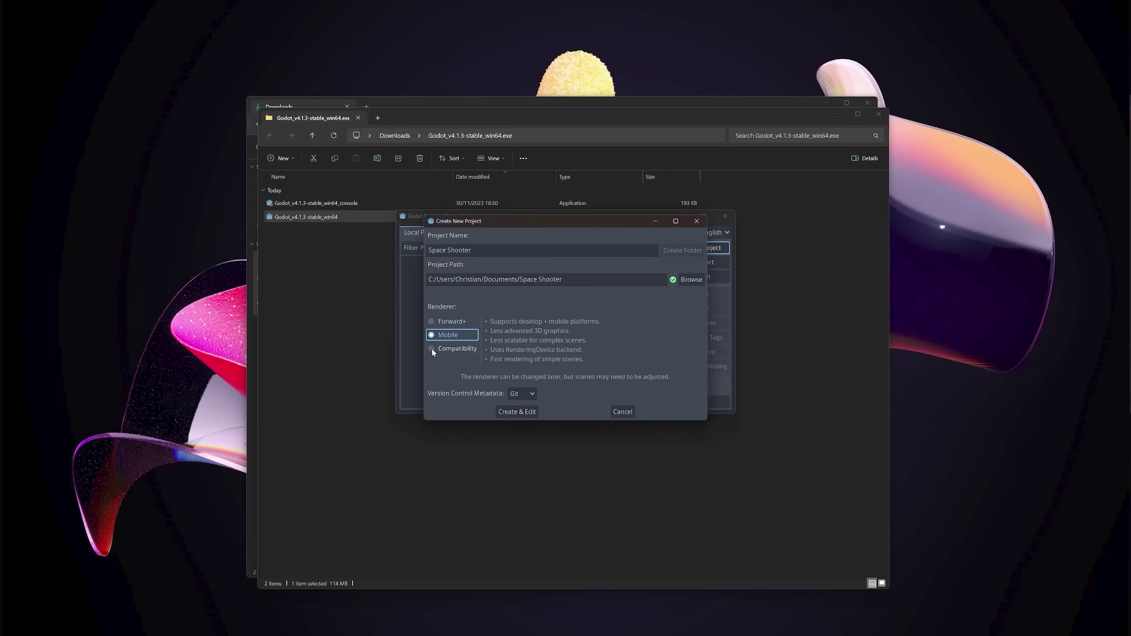
left_click(431, 348)
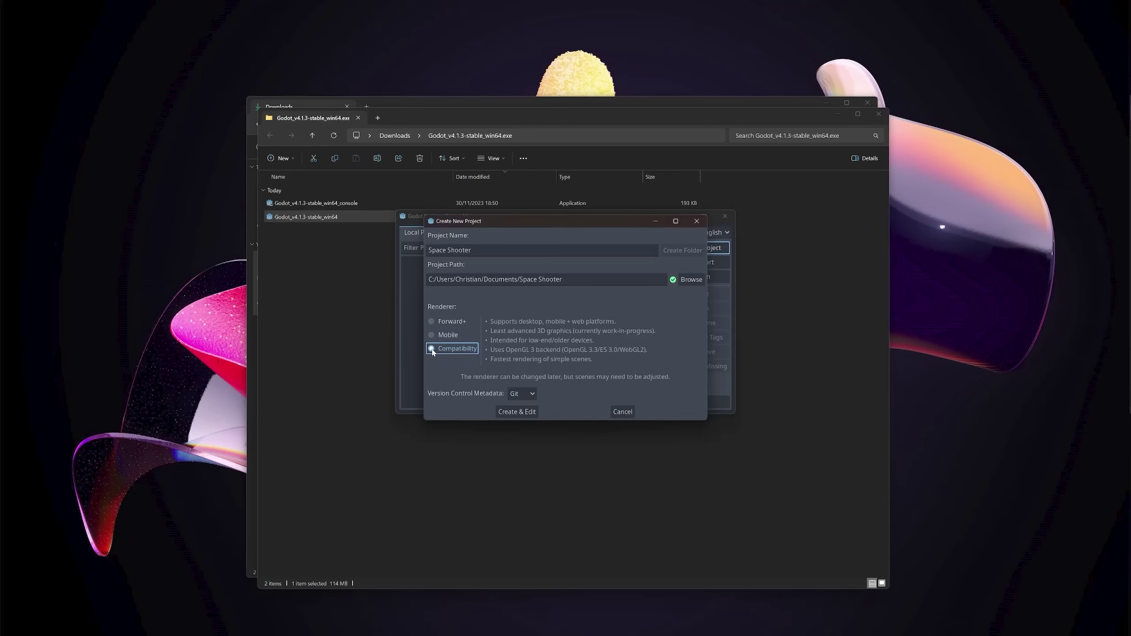
left_click(432, 322)
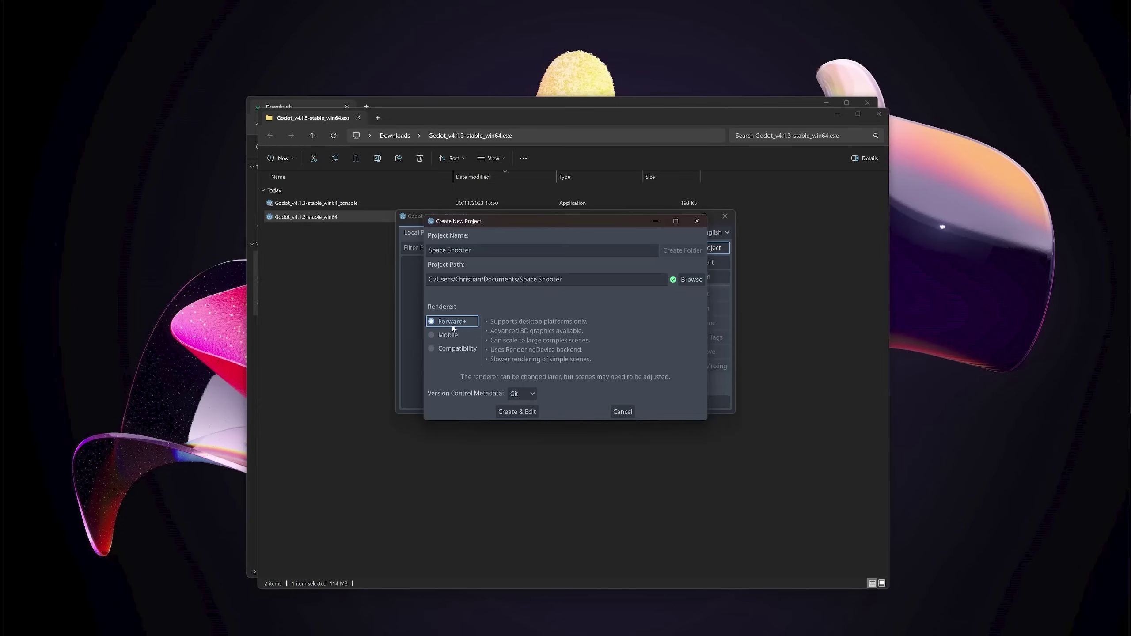
left_click(514, 410)
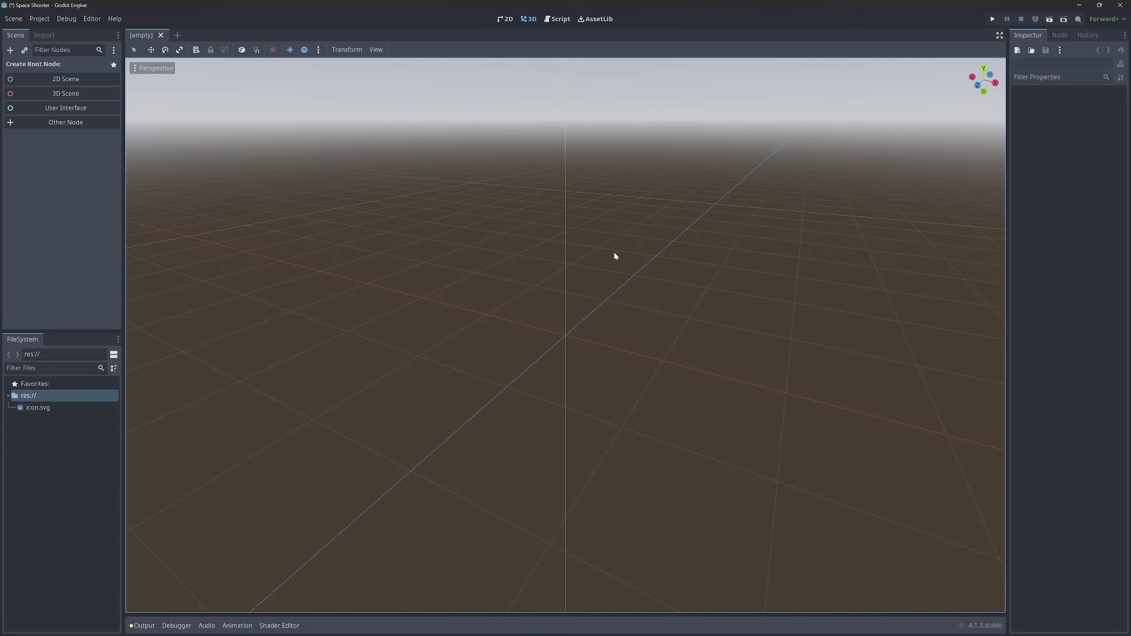
Set the editor's interface theme preset to Breeze Dark
left_click(92, 20)
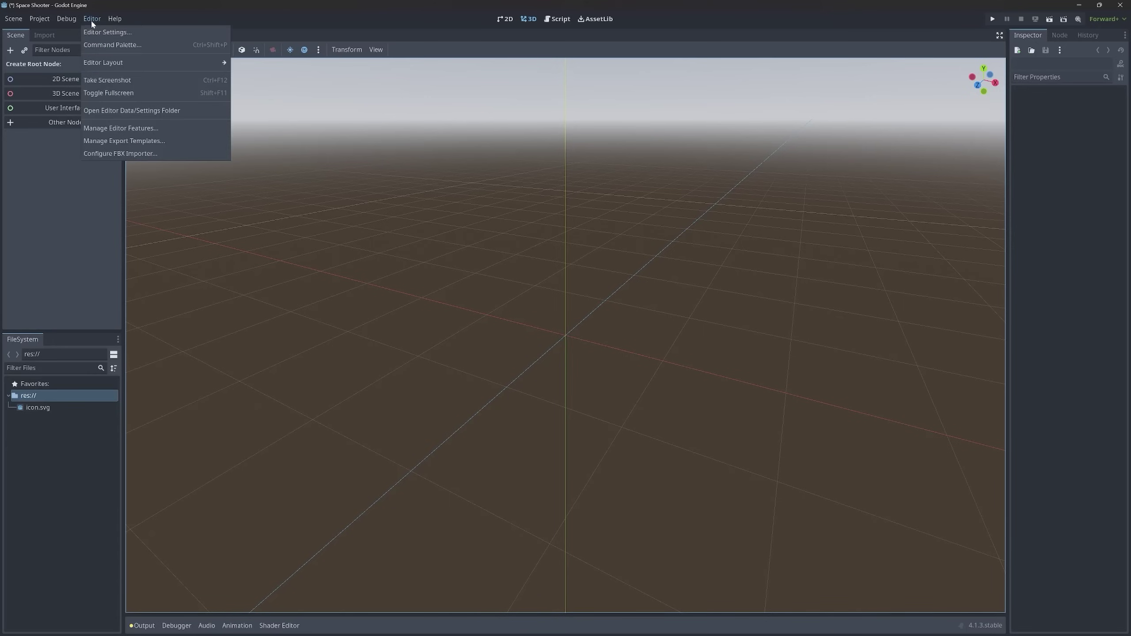
left_click(97, 30)
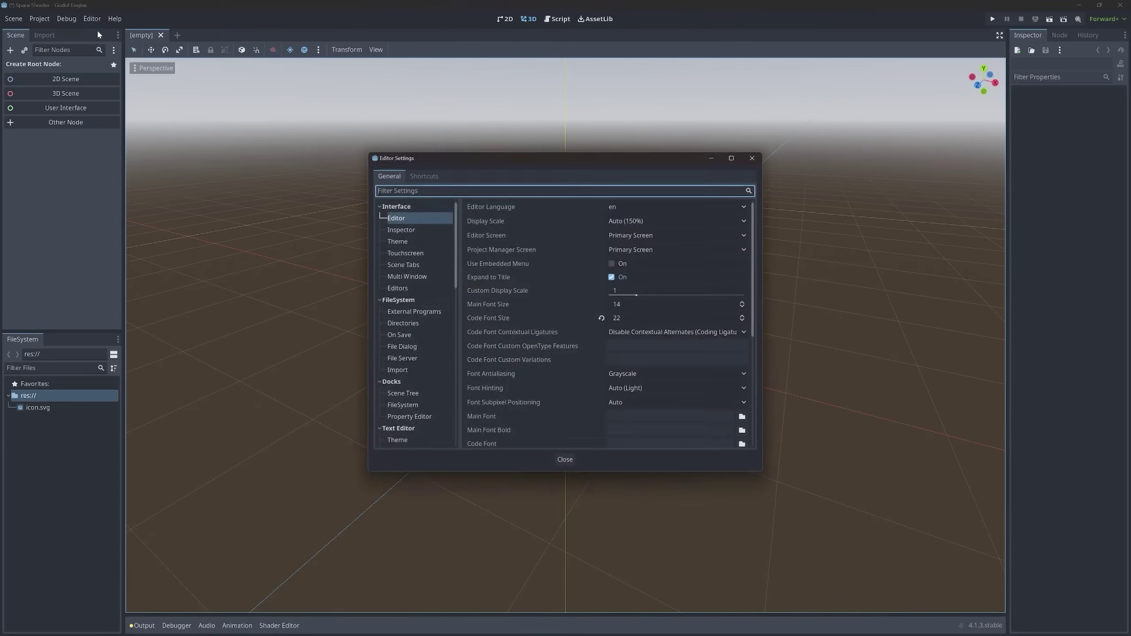
left_click(408, 243)
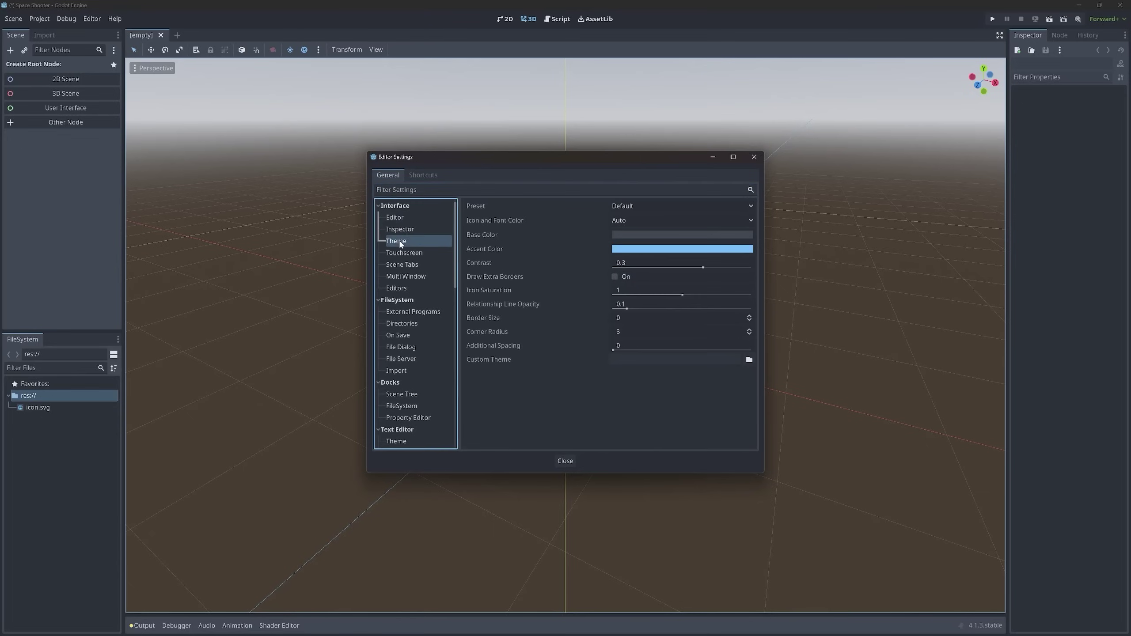
left_click(633, 206)
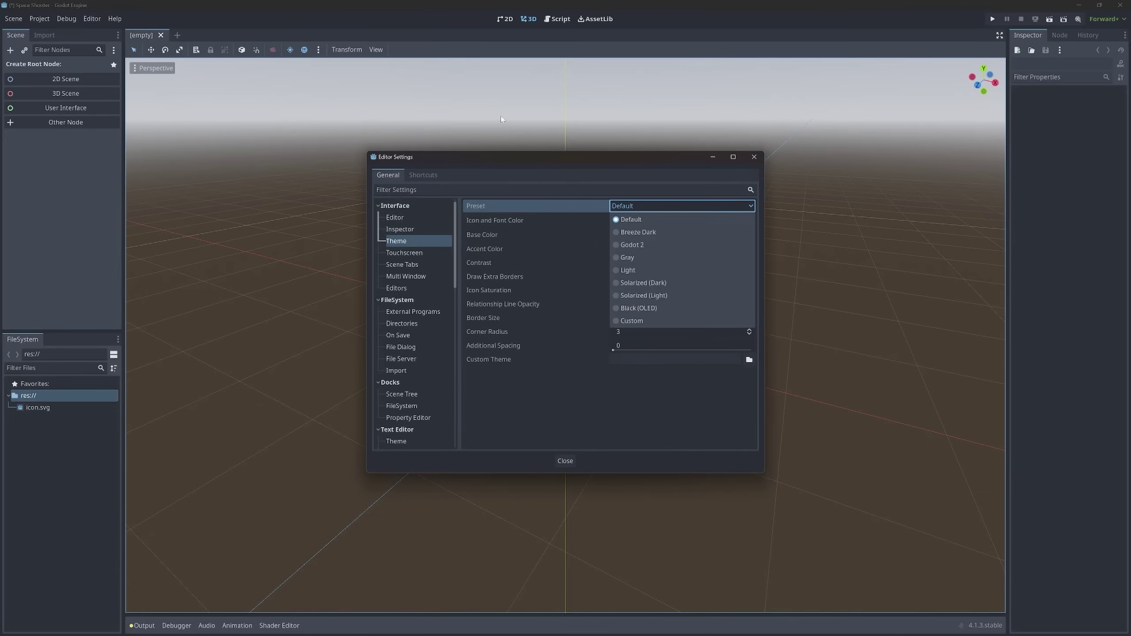
left_click(631, 230)
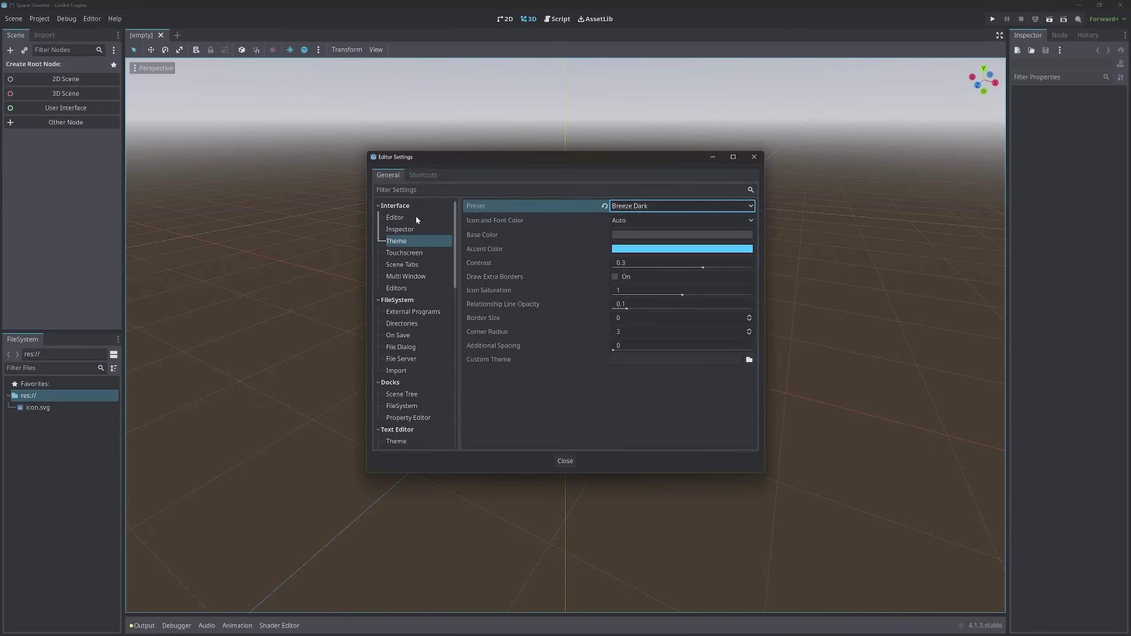
Set the editor's display scale to Custom with a custom scale of 2.5, and restart the editor to apply it
left_click(395, 217)
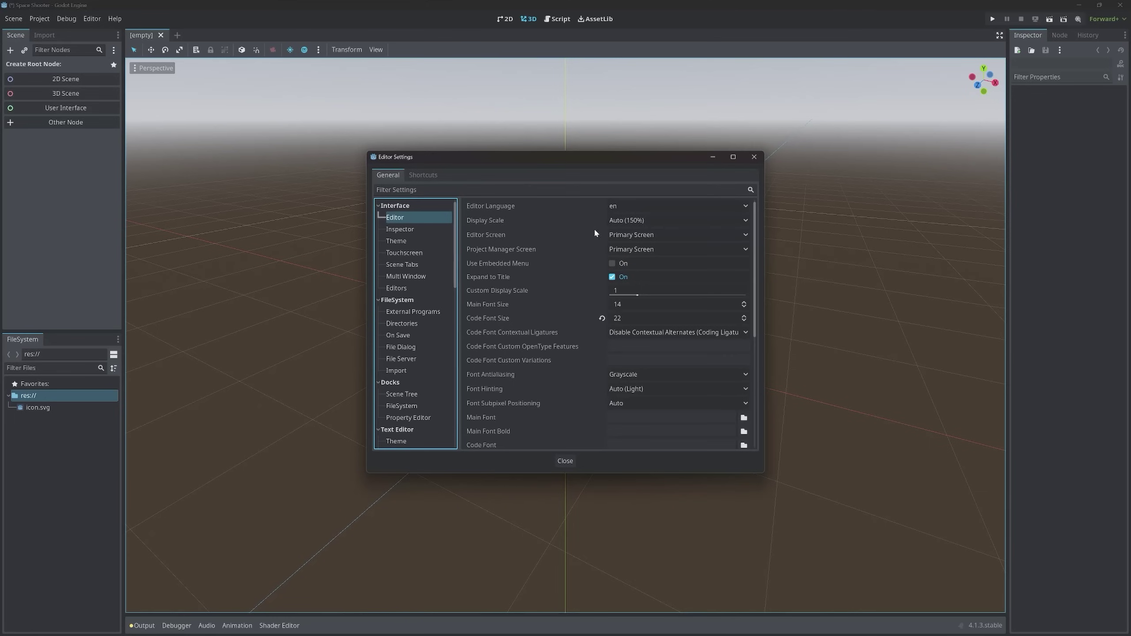
left_click(637, 221)
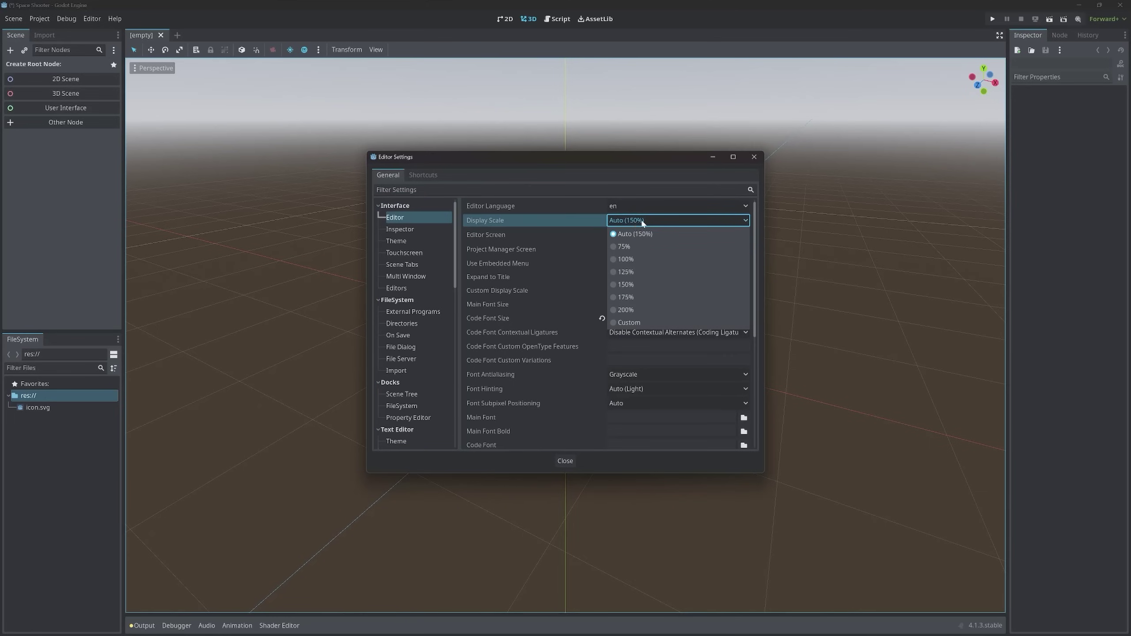
left_click(639, 222)
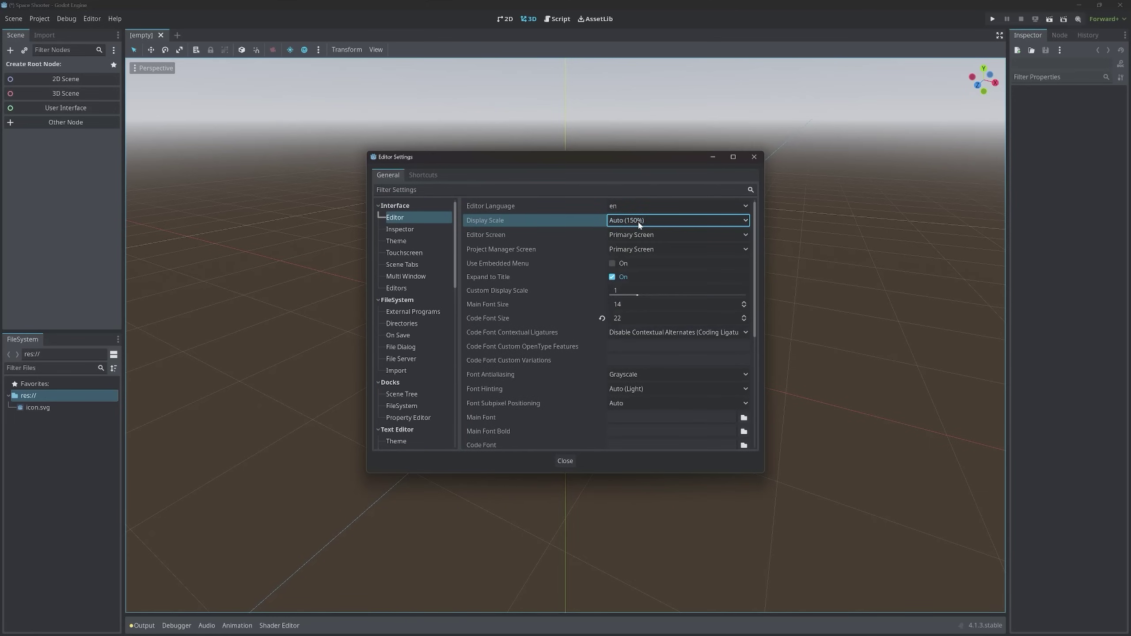
left_click(640, 222)
left_click(628, 322)
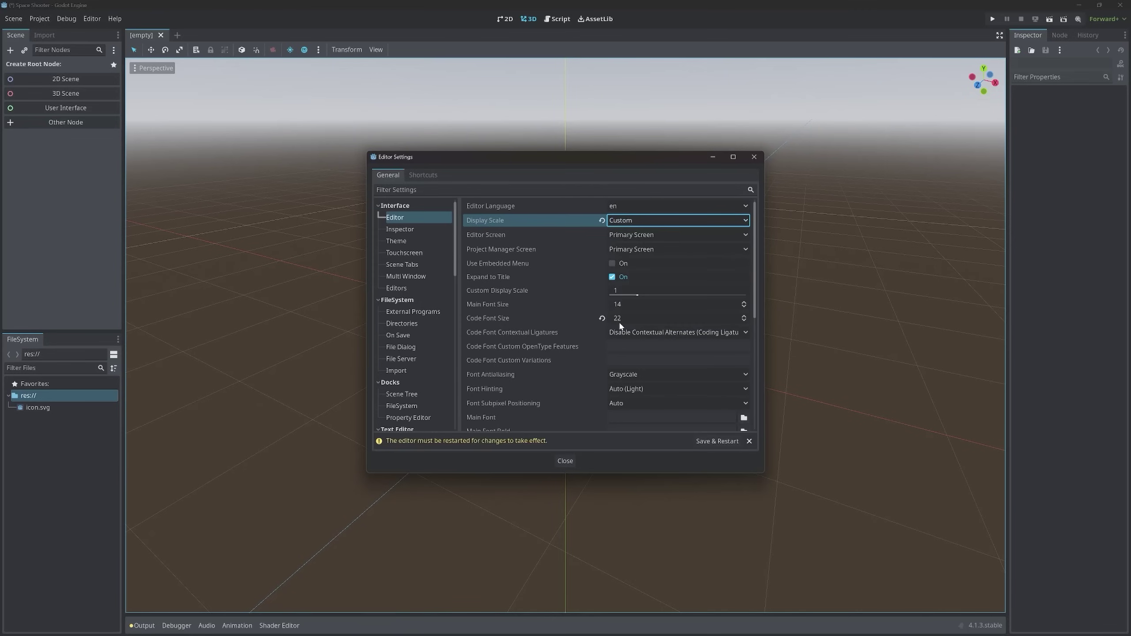
left_click(615, 290)
type("2.")
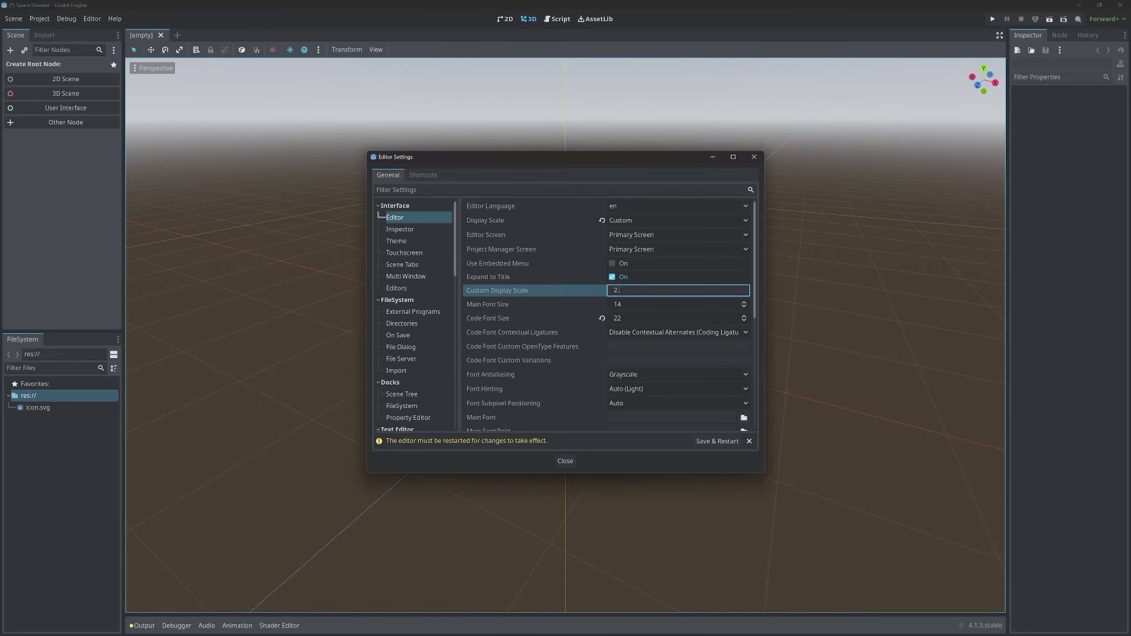
type("5")
key("Return")
left_click(711, 442)
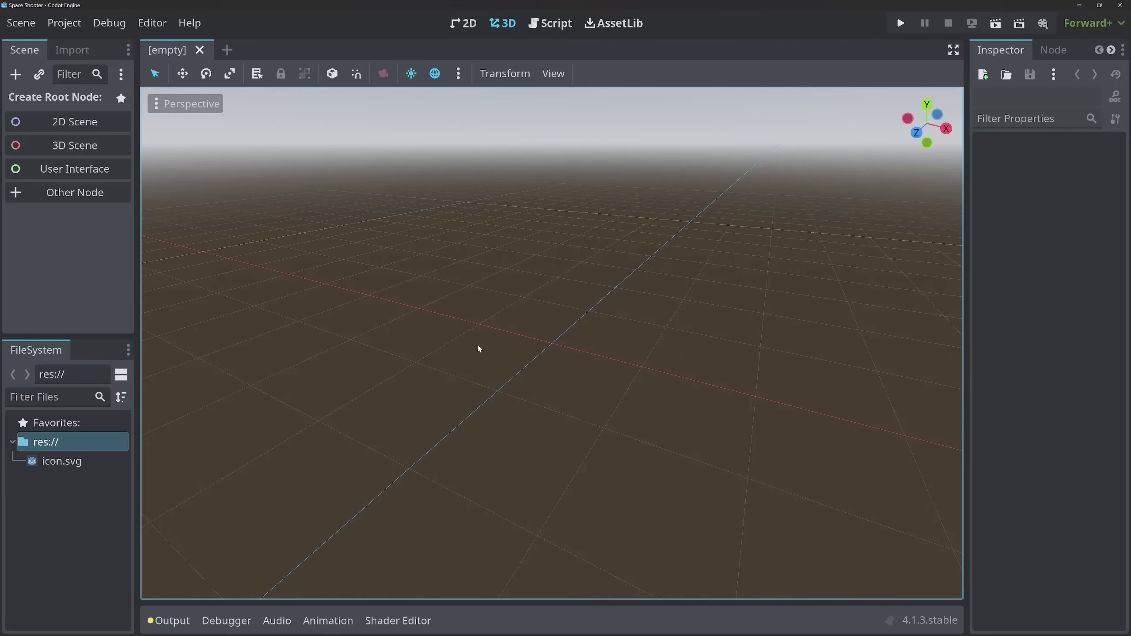
Widen the Scene and FileSystem docks
left_click_drag(137, 316, 196, 313)
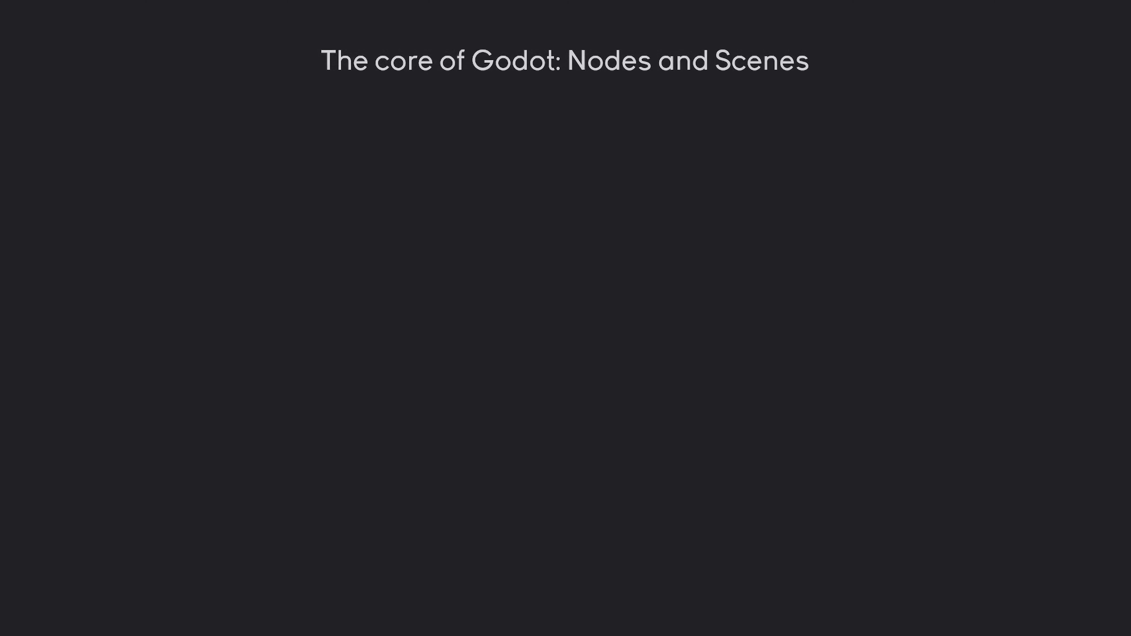
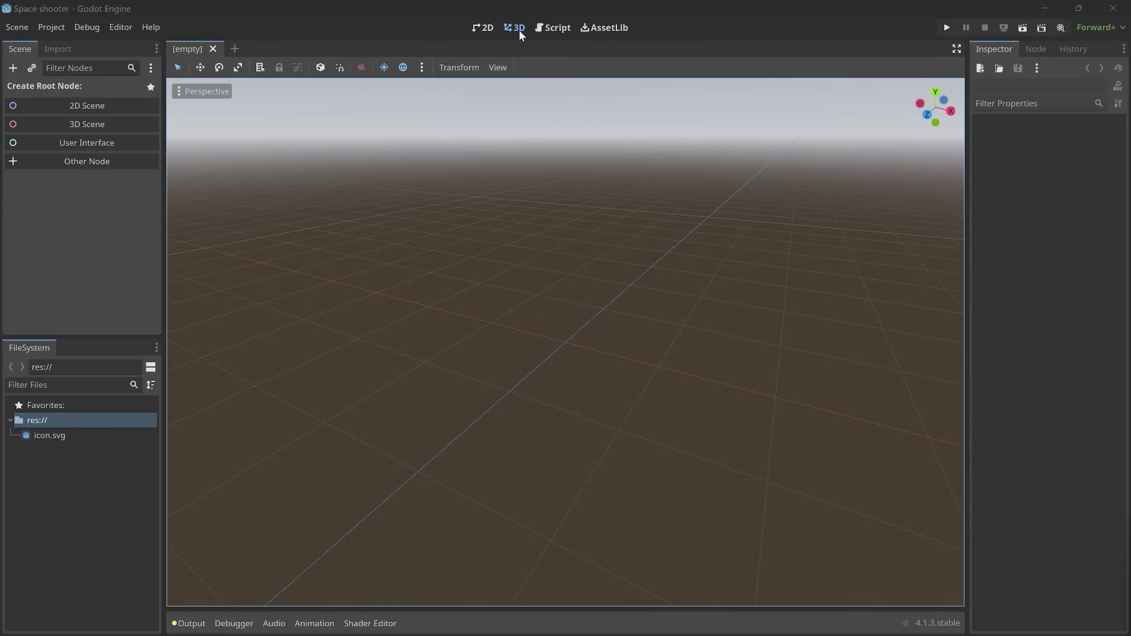
Switch to the 2D workspace, examining its empty canvas and the Script workspace along the way
left_click(487, 29)
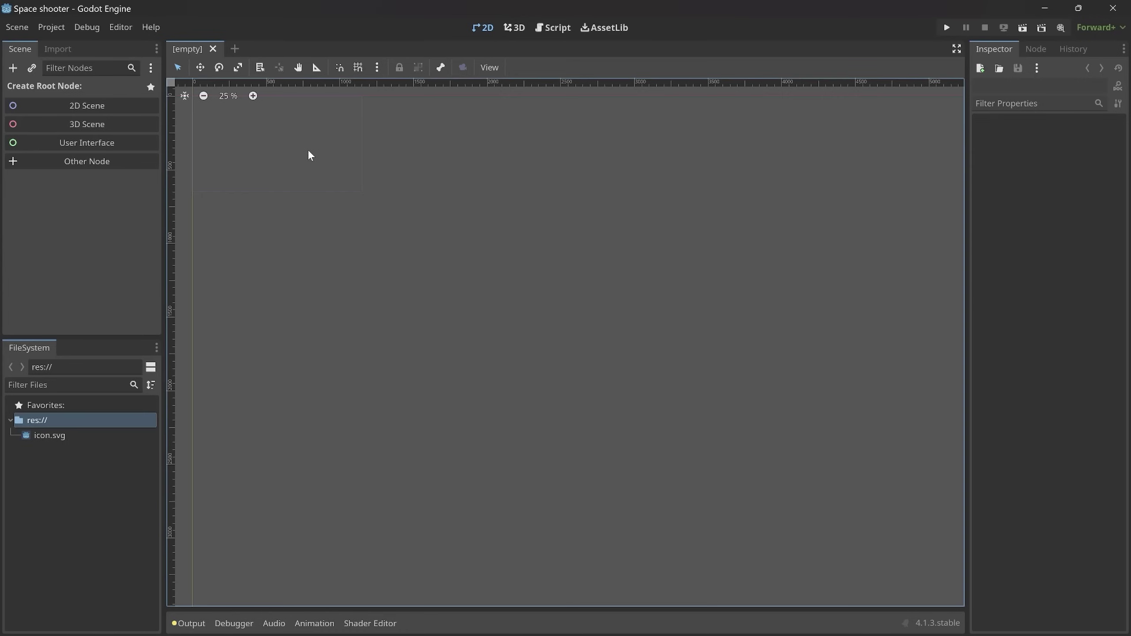
middle_click_drag(308, 152, 479, 304)
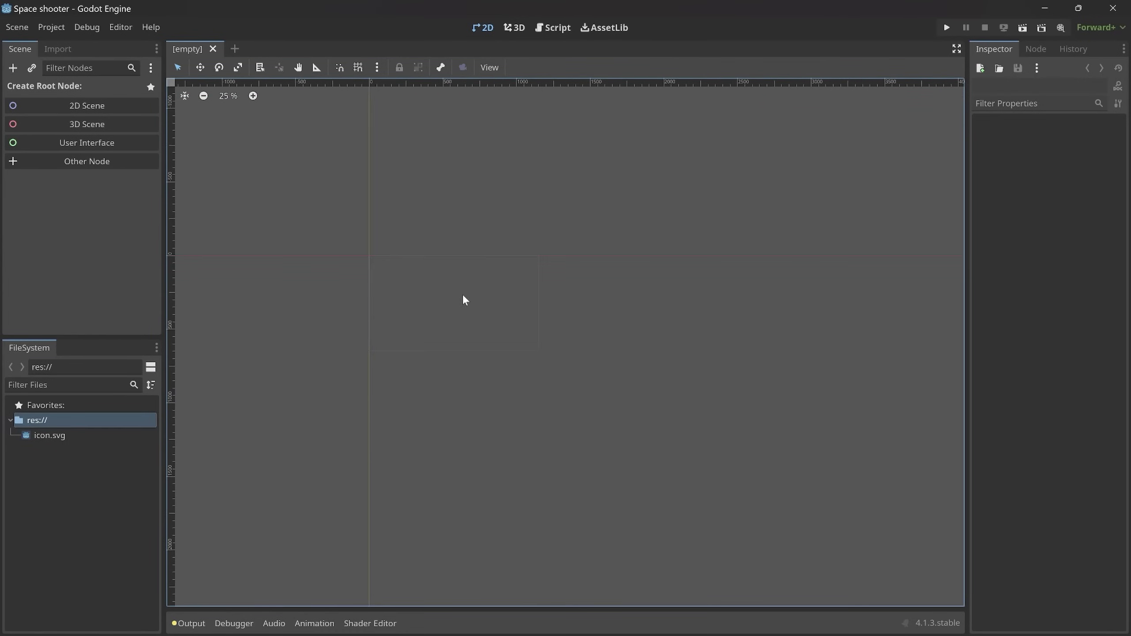
scroll(461, 297, "up", 20)
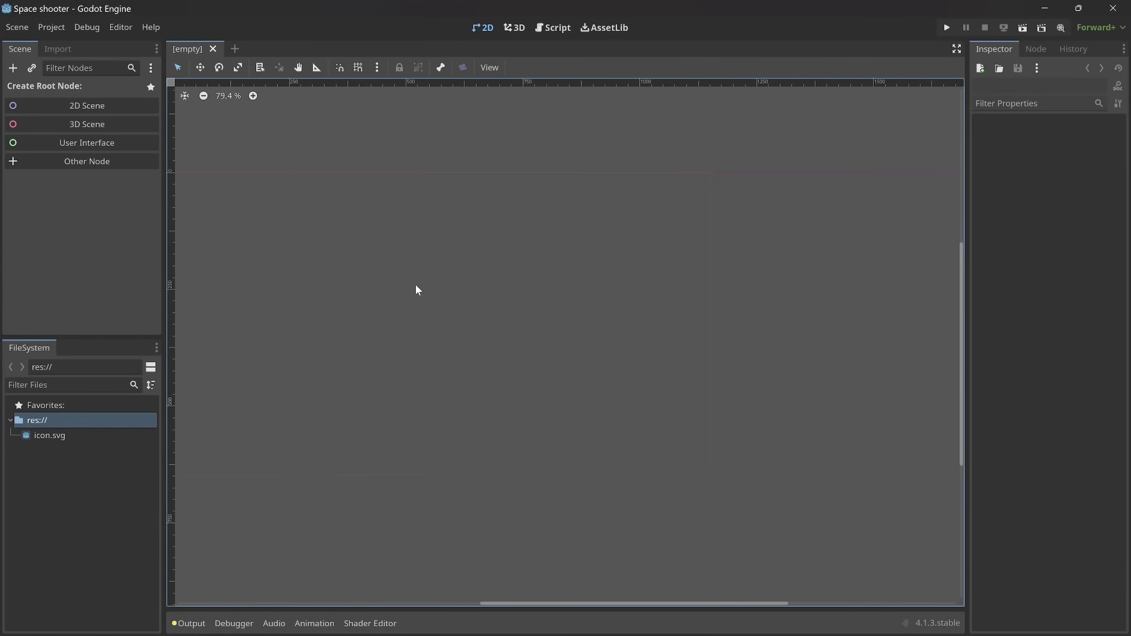
middle_click_drag(418, 290, 517, 250)
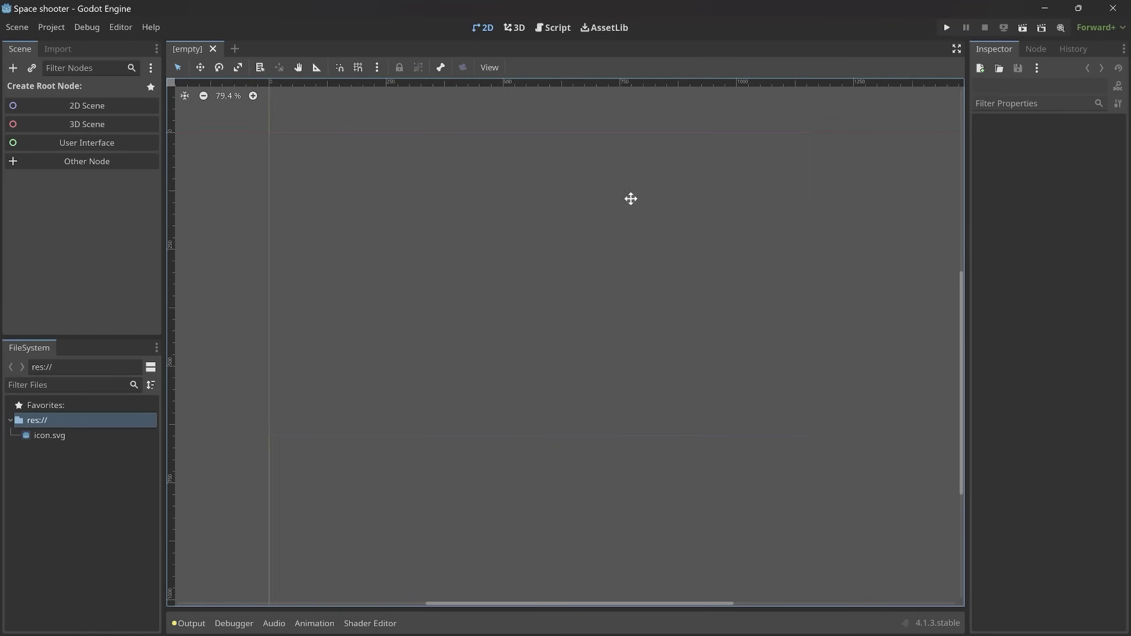
middle_click_drag(631, 199, 566, 282)
scroll(567, 279, "up", 2)
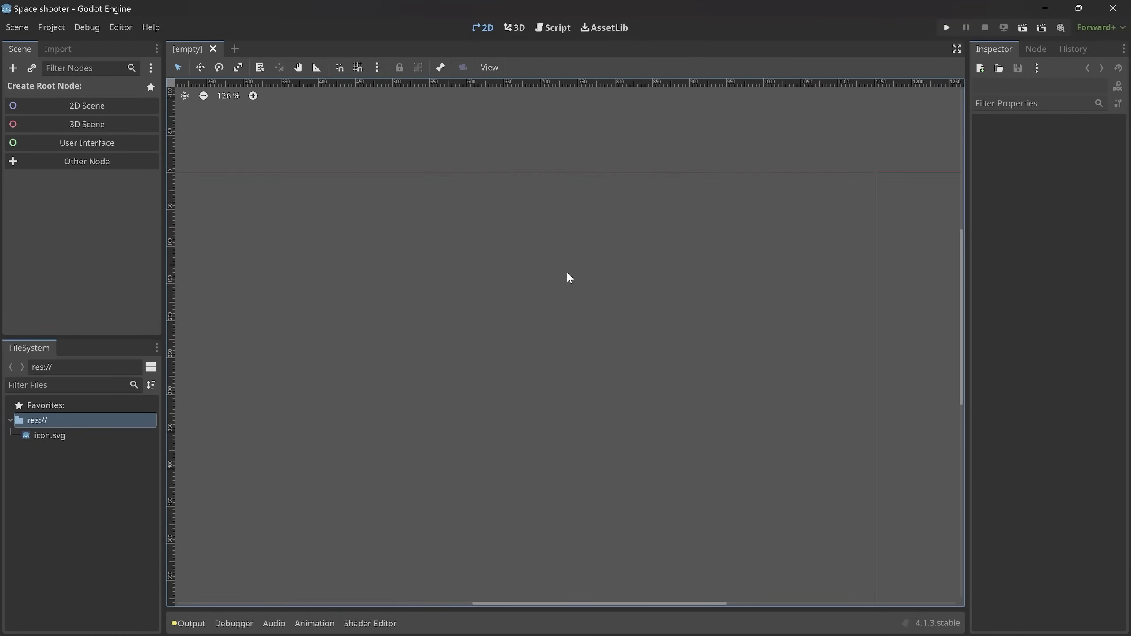
scroll(566, 276, "down", 2)
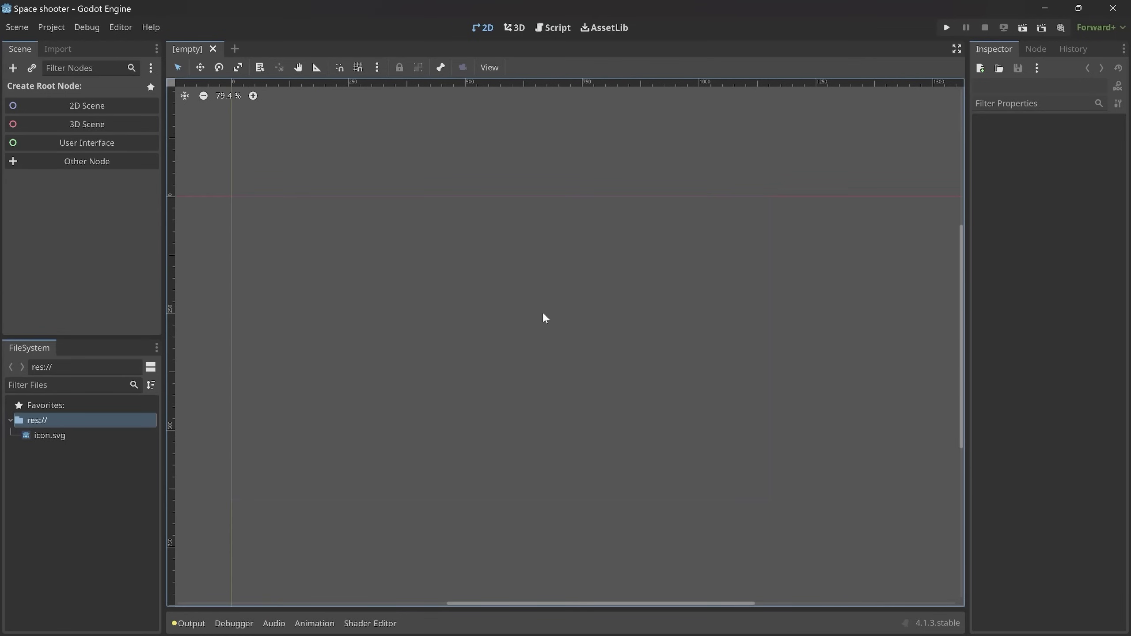
middle_click_drag(544, 315, 573, 280)
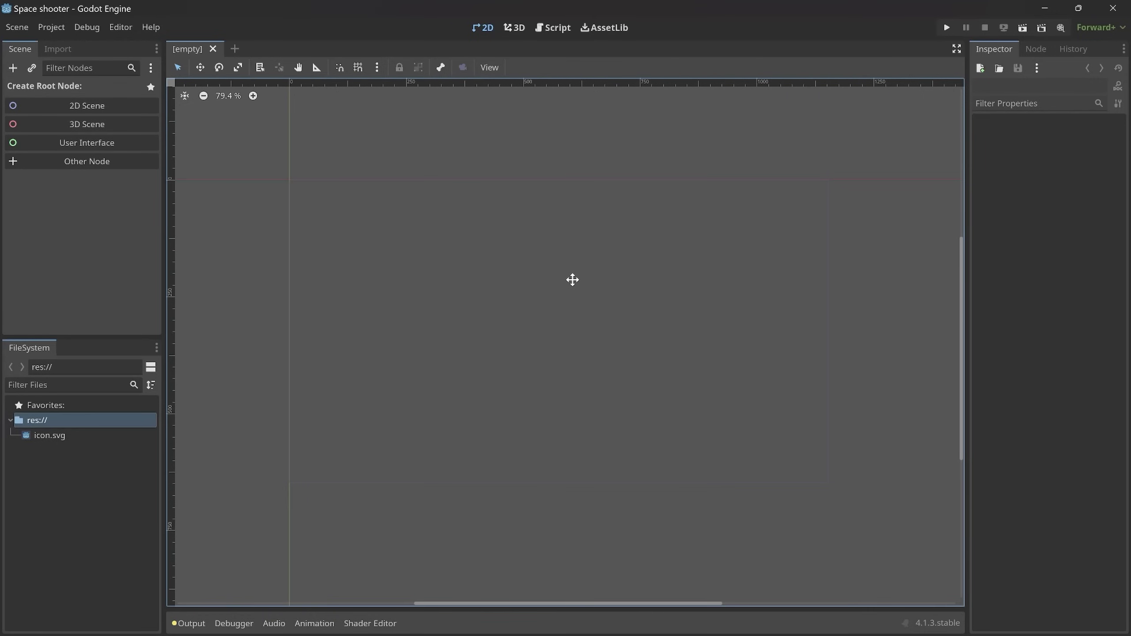
scroll(572, 279, "up", 1)
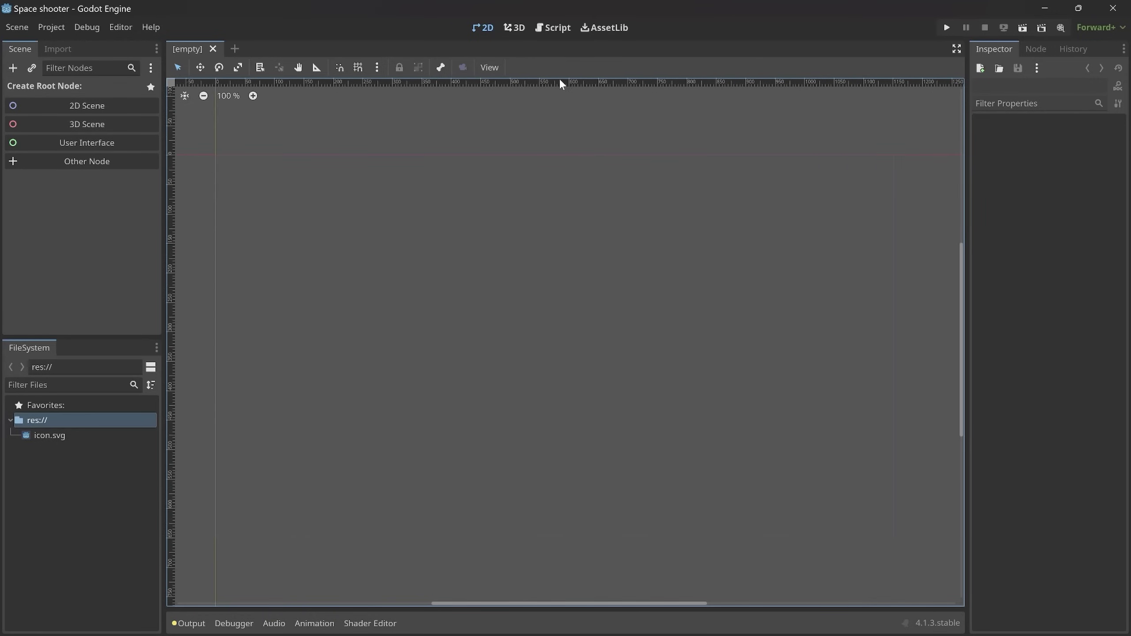
left_click(560, 32)
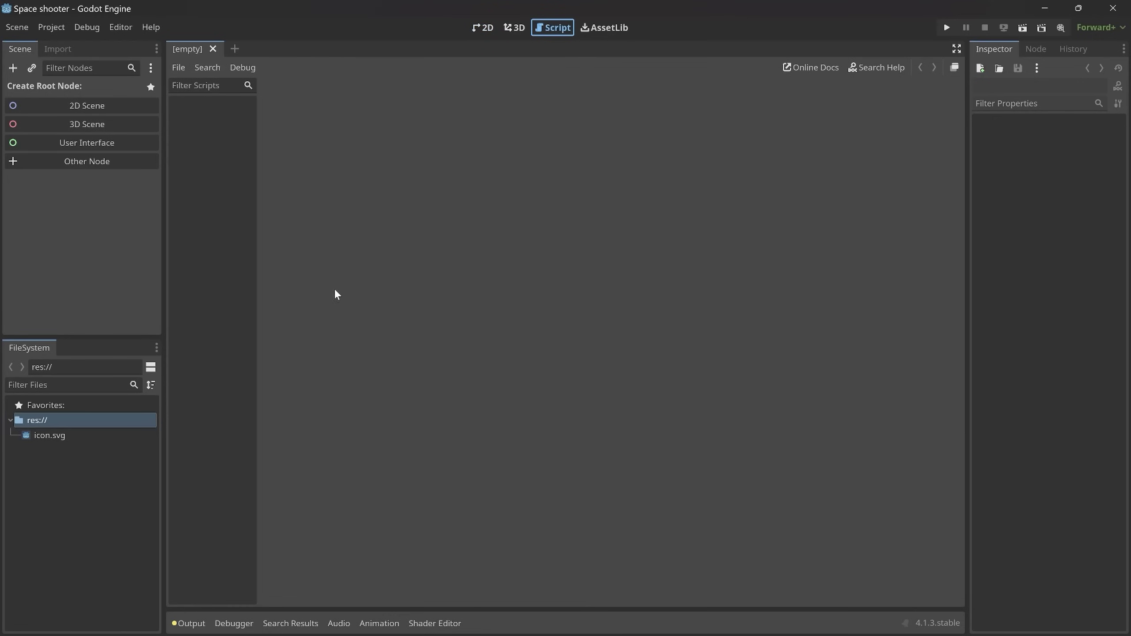
left_click(484, 30)
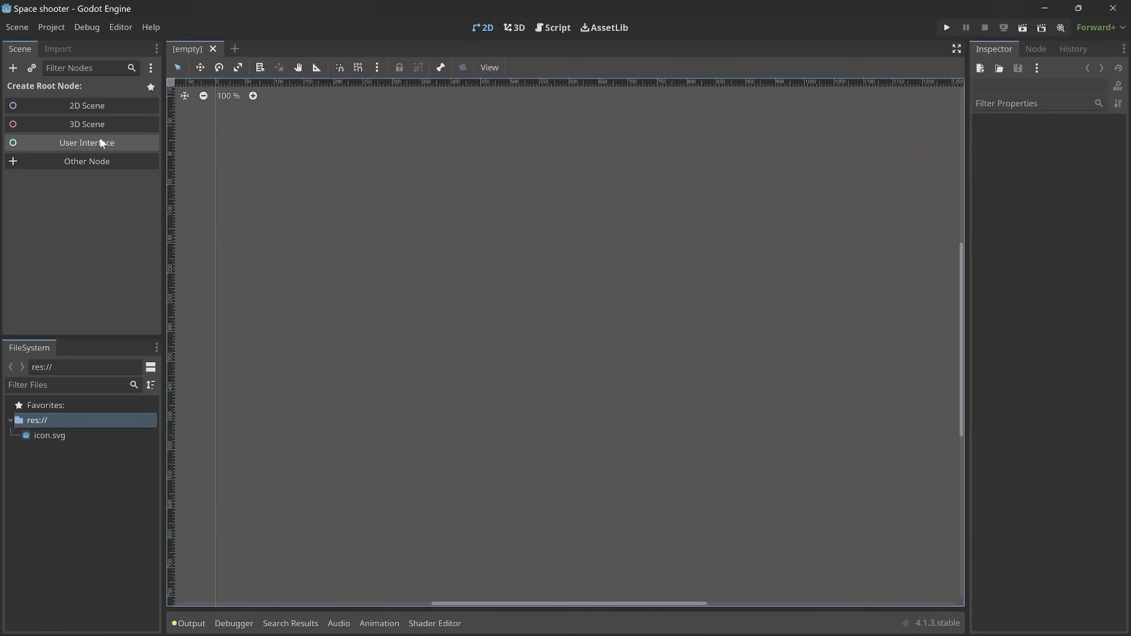
Browse the Node2D family of available root nodes, including its collision objects, physics bodies, joints and lights
left_click(89, 162)
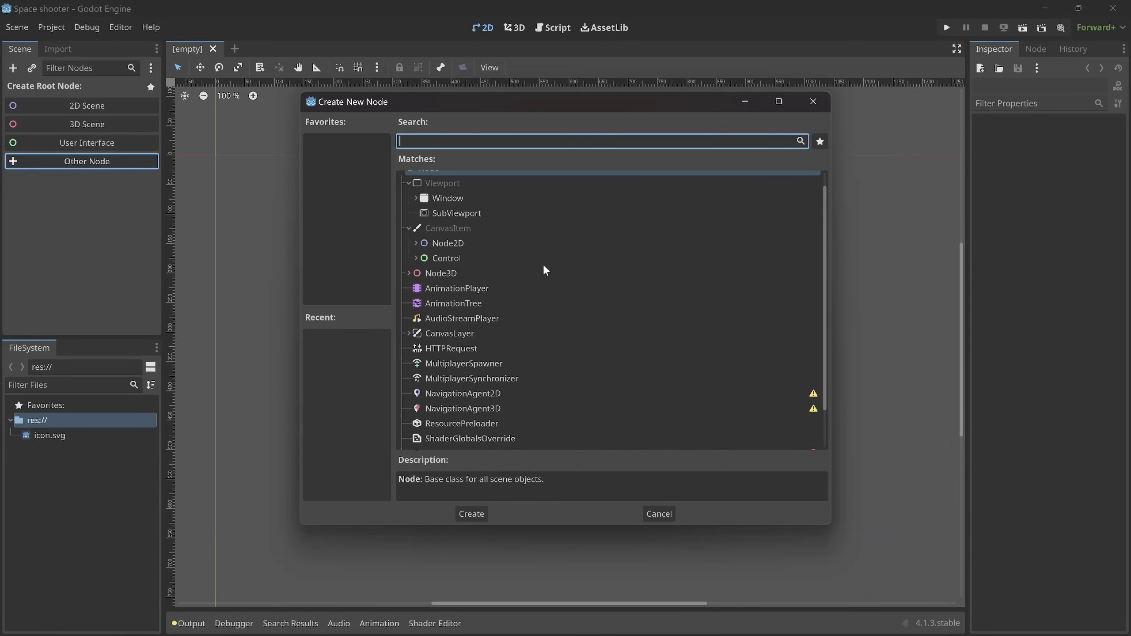
left_click(415, 244)
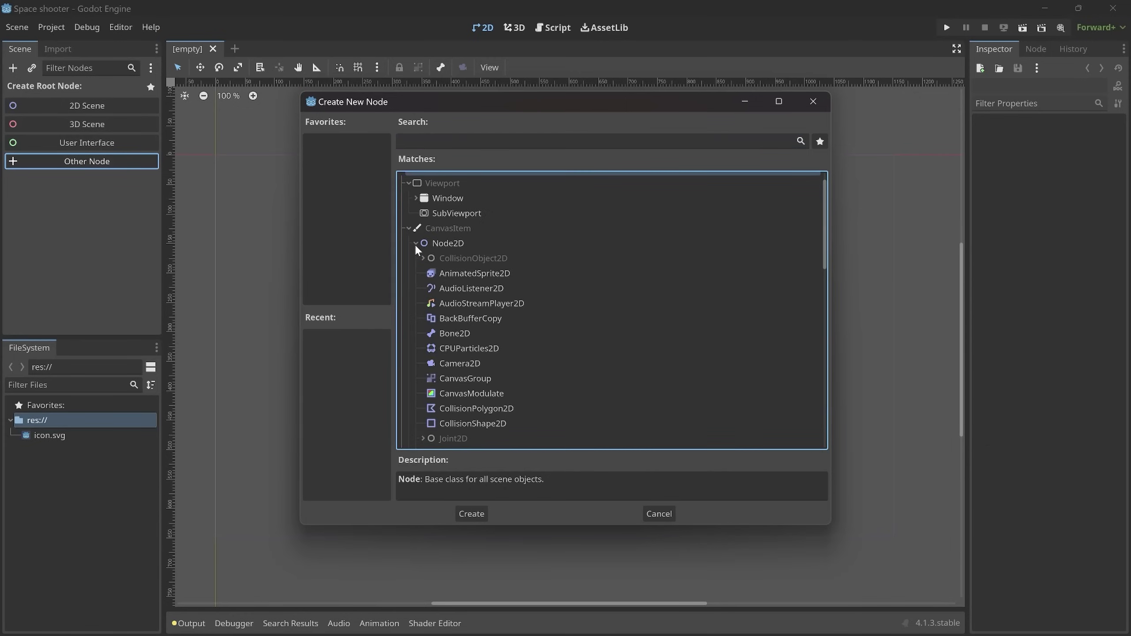
left_click(423, 258)
left_click(431, 272)
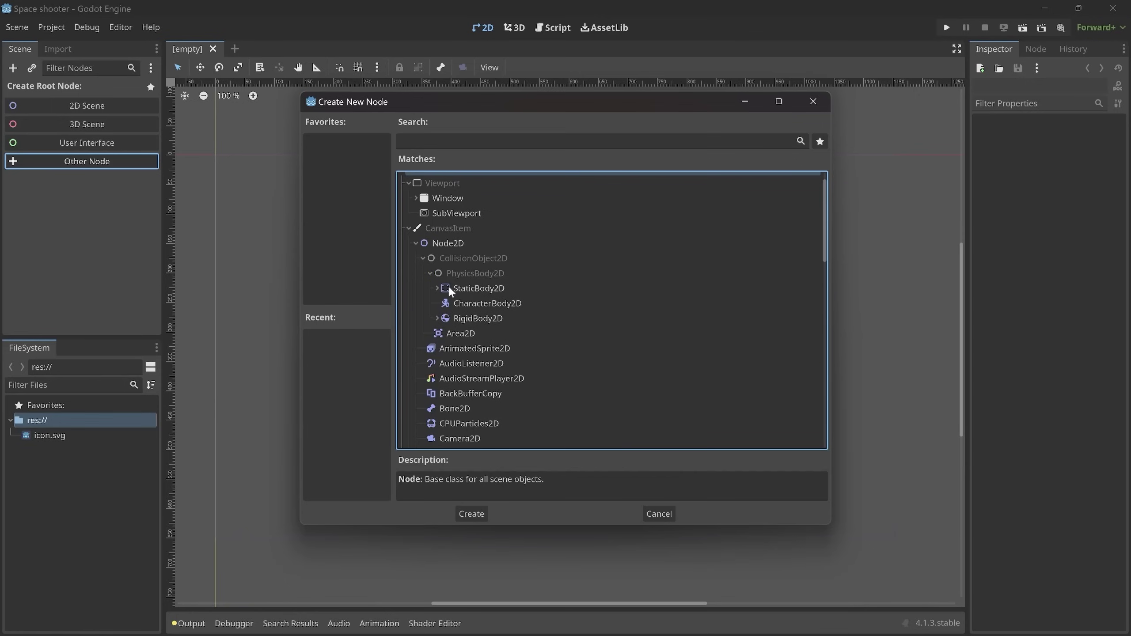
scroll(445, 288, "down", 5)
left_click(423, 273)
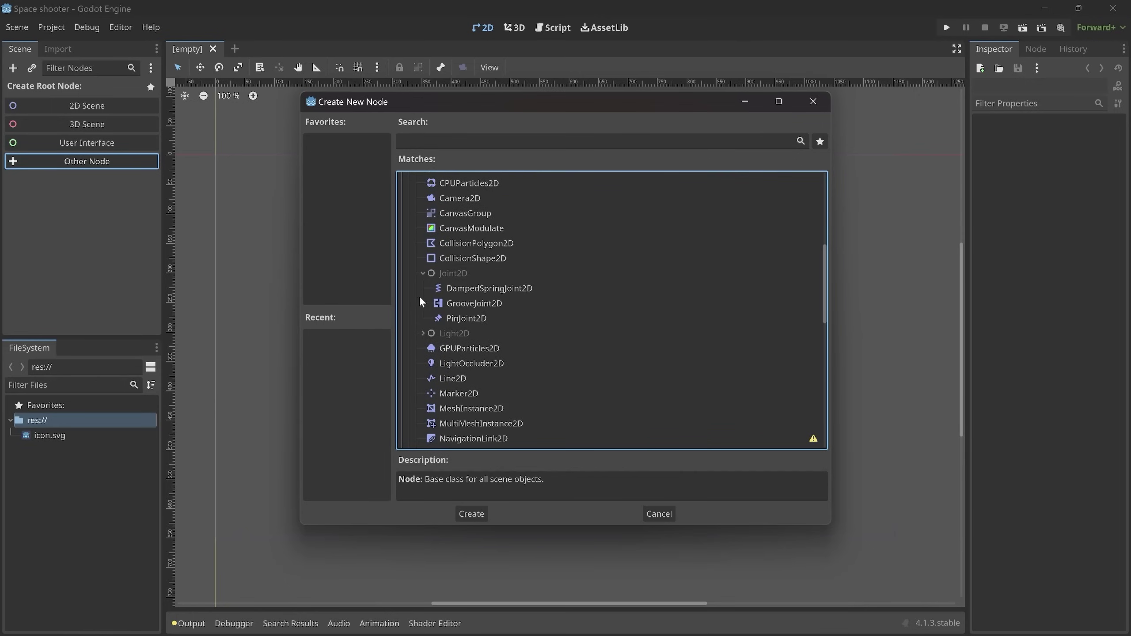
left_click(422, 334)
scroll(471, 334, "down", 3)
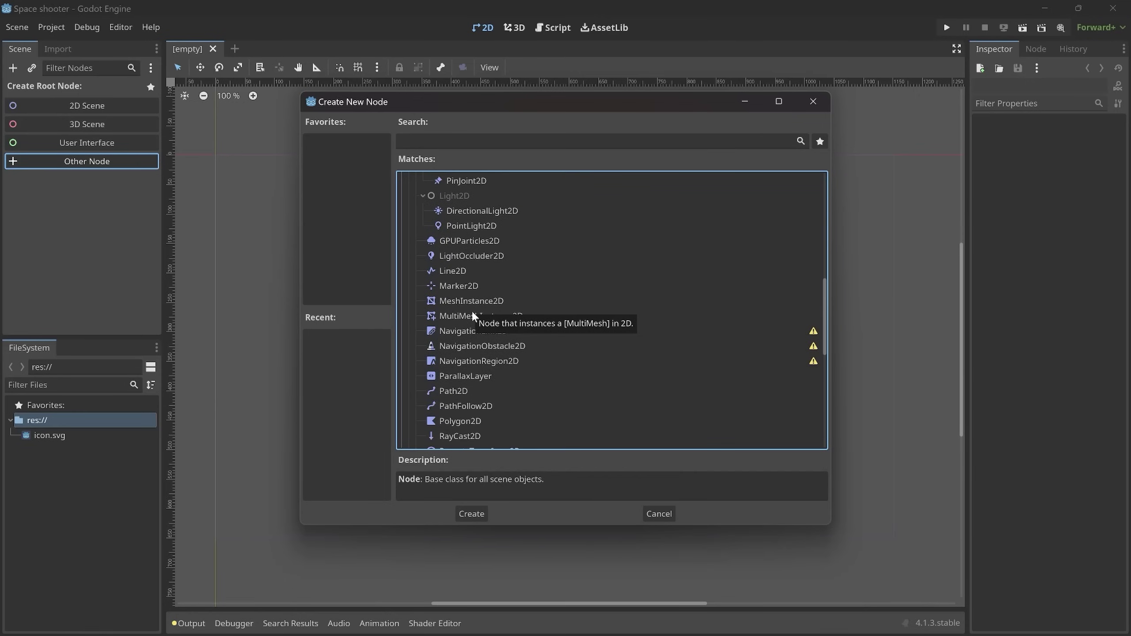
Read the descriptions of Line2D, GPUParticles2D, StaticBody2D and CharacterBody2D, and leave node creation without adding any
left_click(460, 391)
left_click(461, 272)
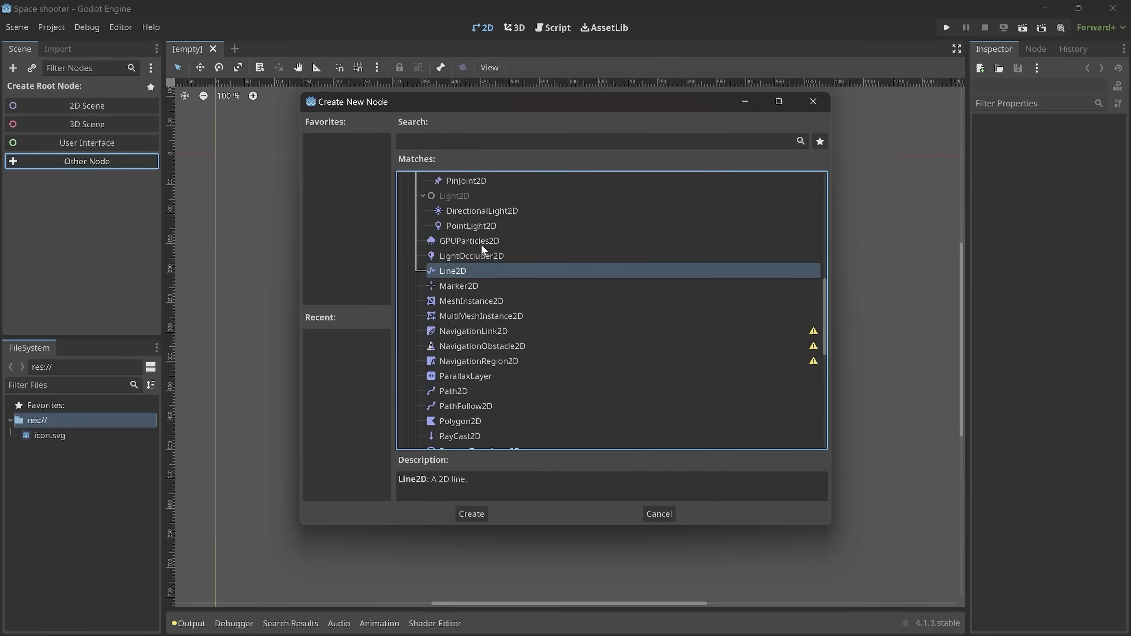
left_click(459, 241)
scroll(537, 268, "up", 5)
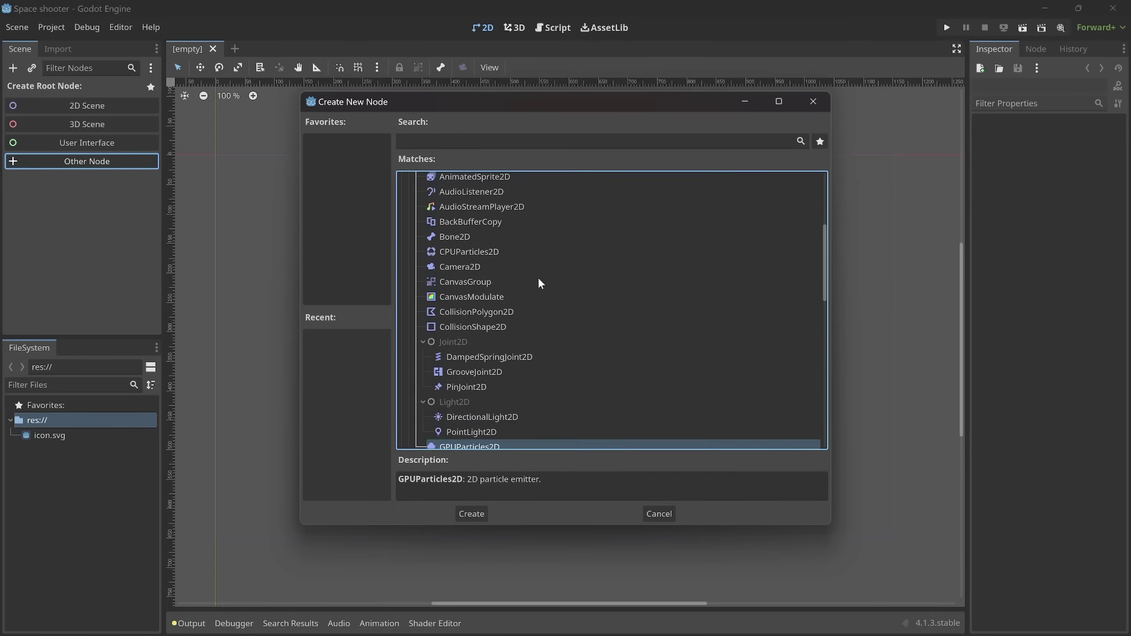
scroll(516, 268, "up", 3)
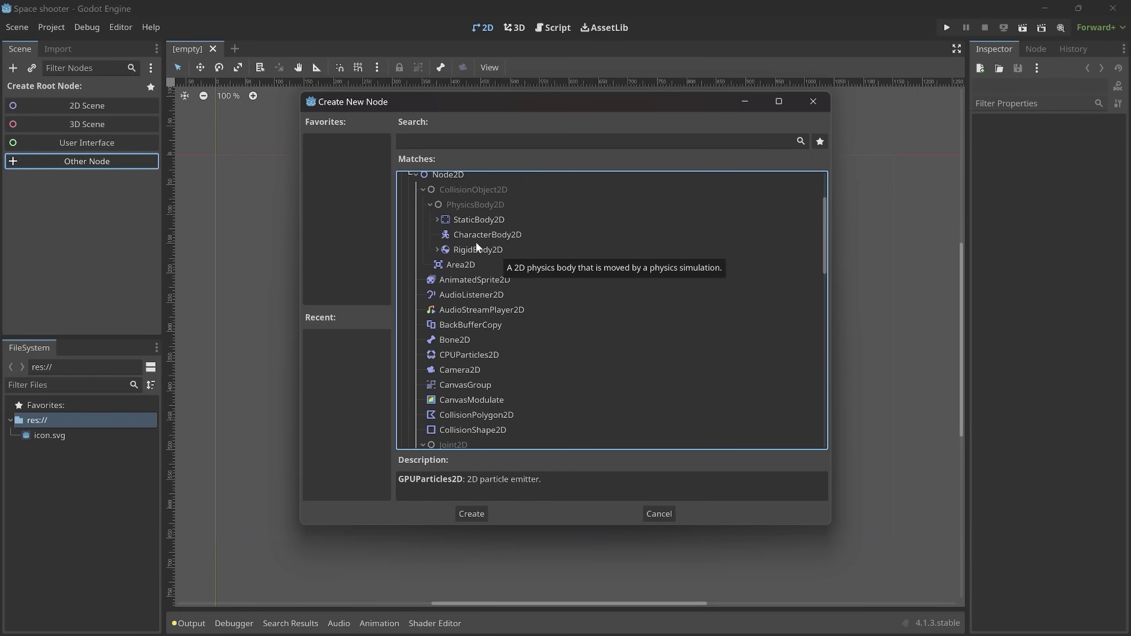
left_click(470, 220)
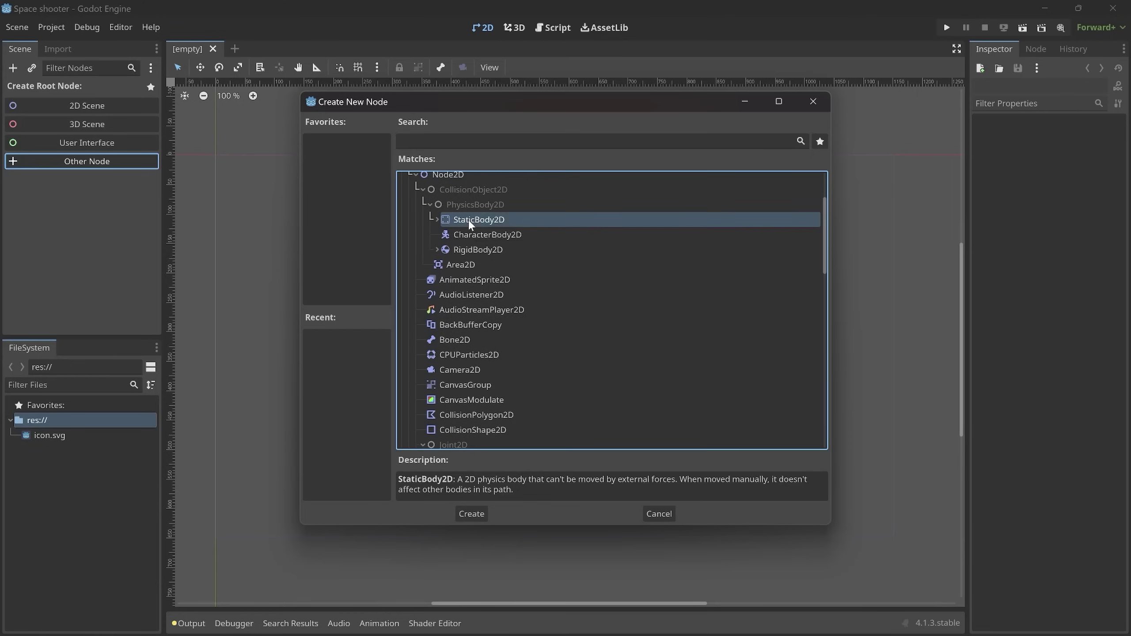
left_click(469, 236)
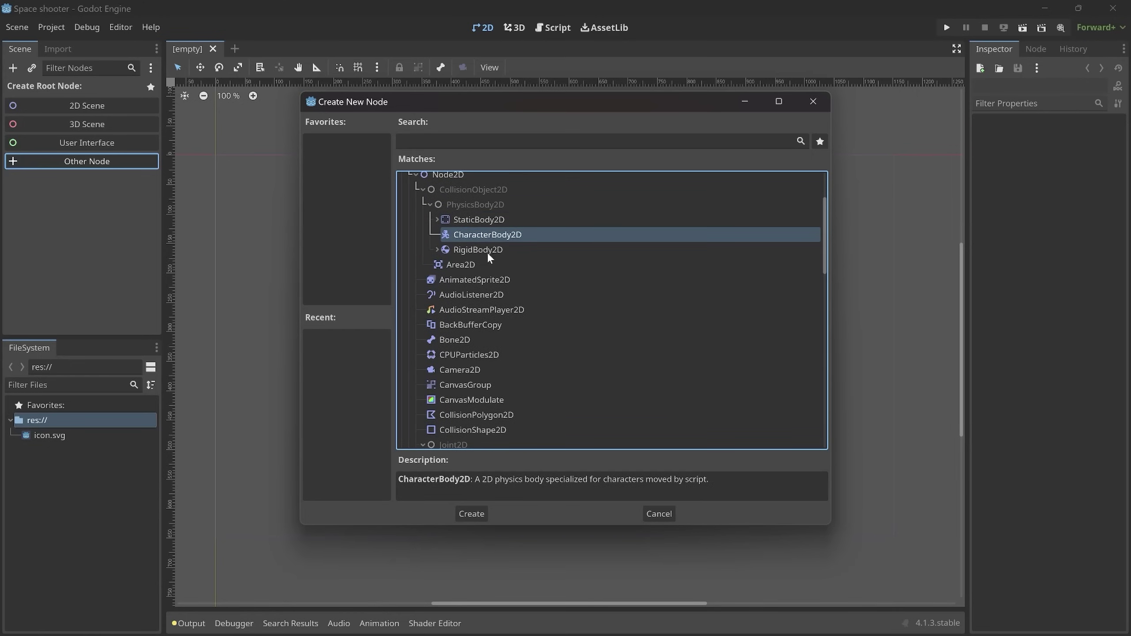
scroll(461, 232, "up", 4)
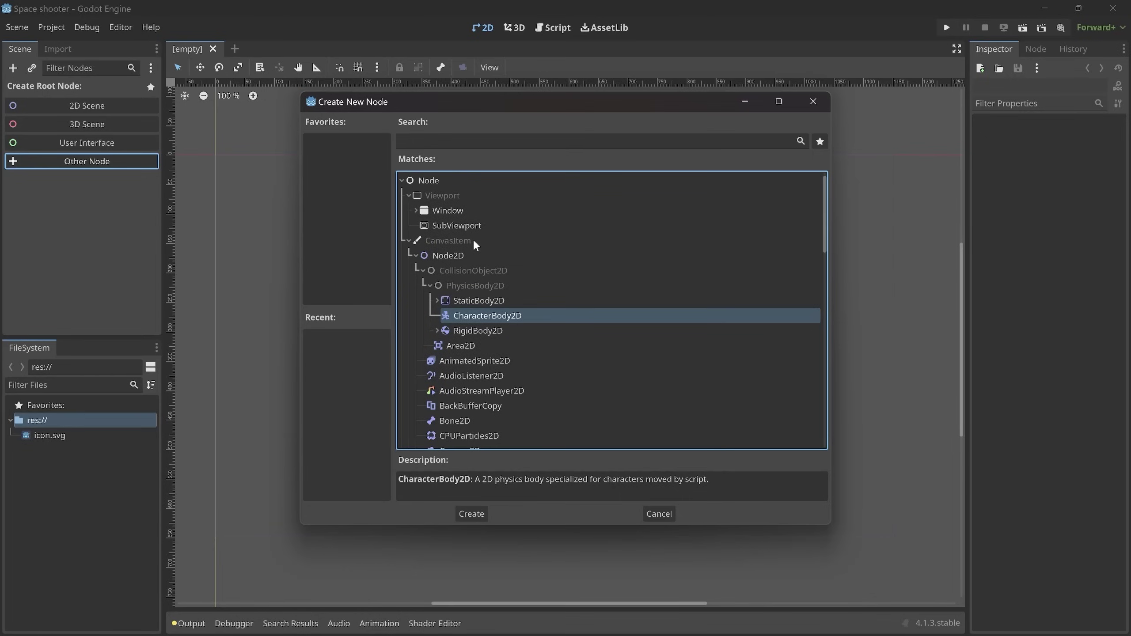
key("Escape")
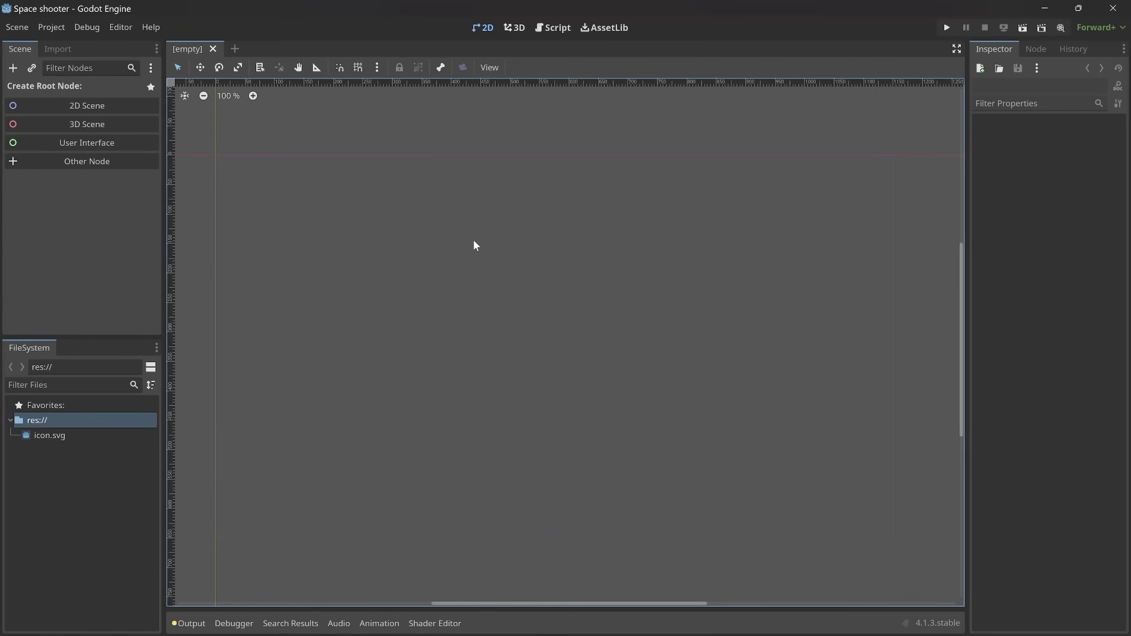
Create a 2D scene with a Node2D root and expand the node's Transform properties
left_click(78, 108)
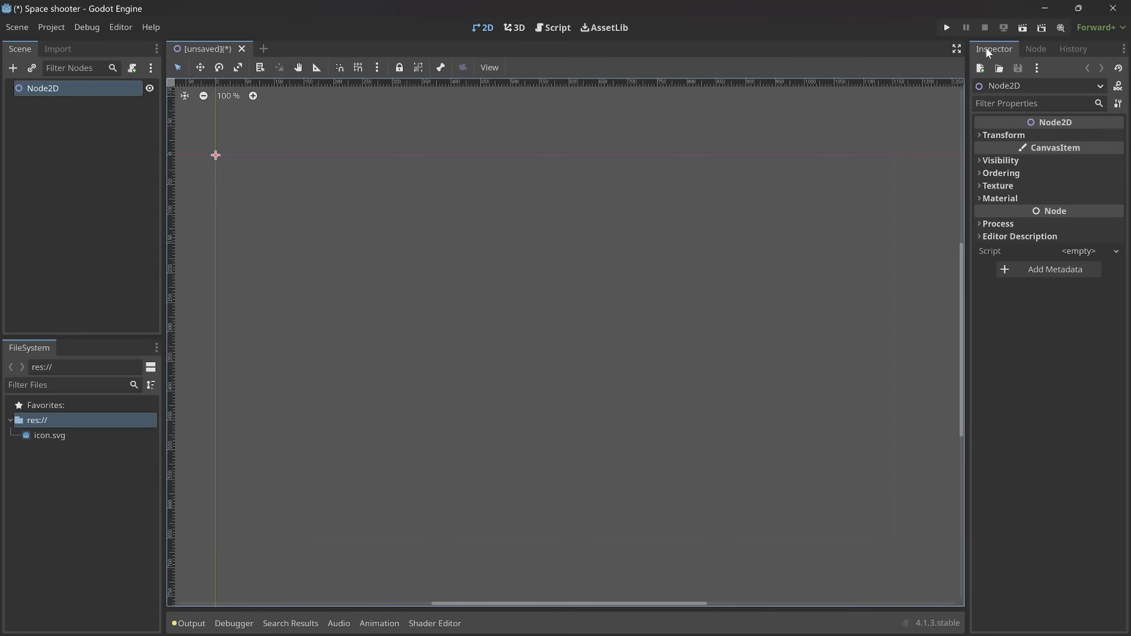
left_click(998, 135)
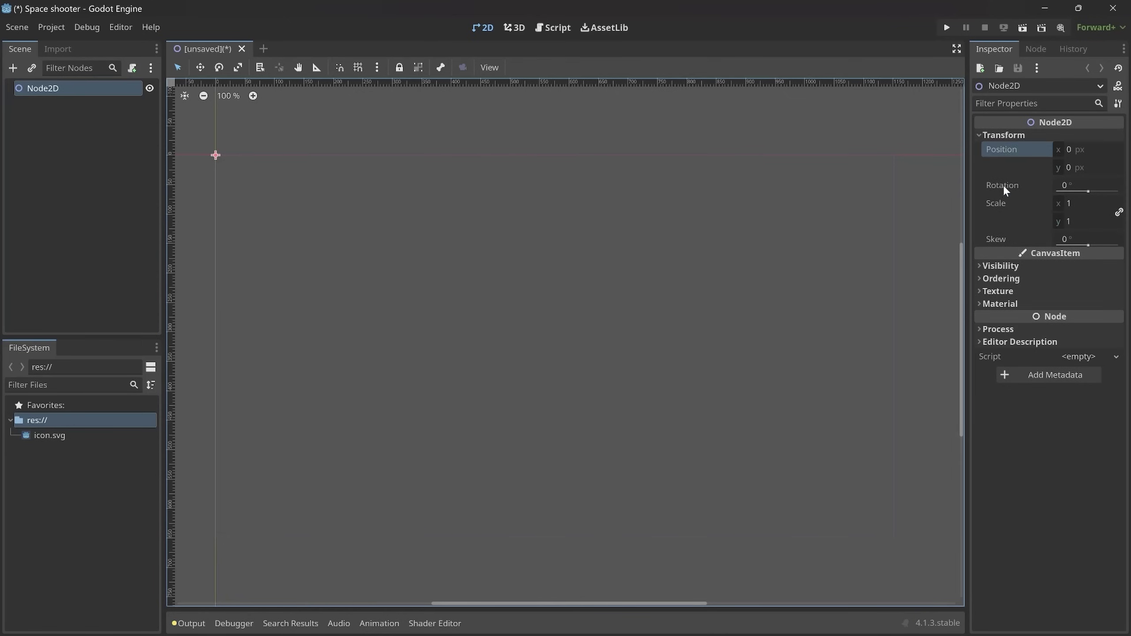
mouse_move(999, 241)
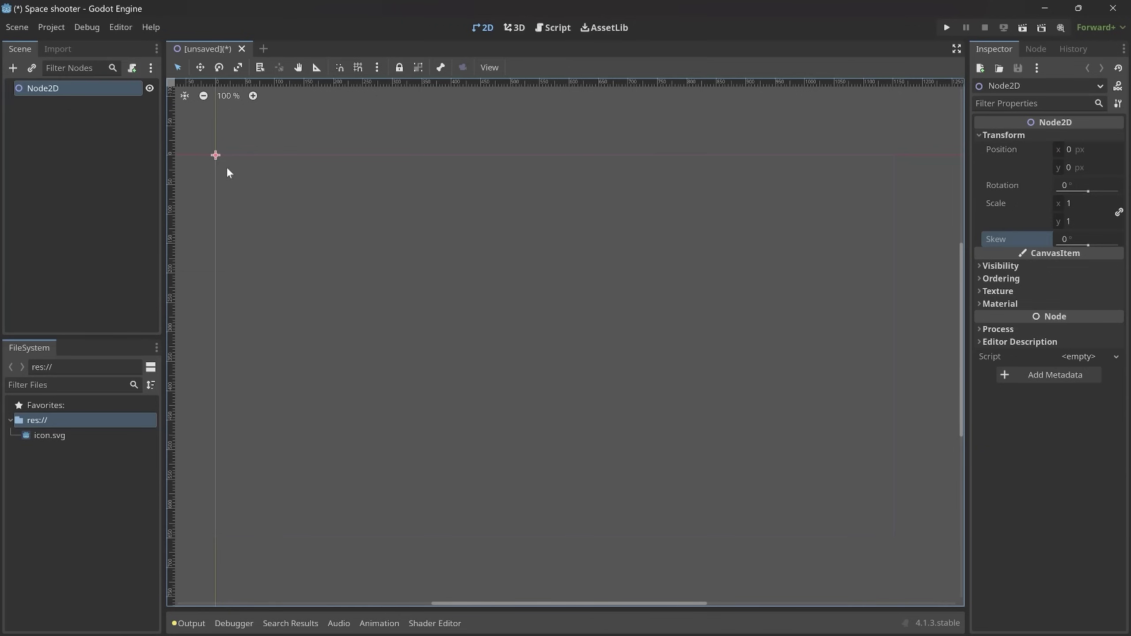
Try shifting the Node2D to about x 1.9 px and y 5 px, and reset its position to the default
scroll(227, 165, "up", 5)
middle_click_drag(202, 161, 443, 222)
scroll(442, 223, "up", 4)
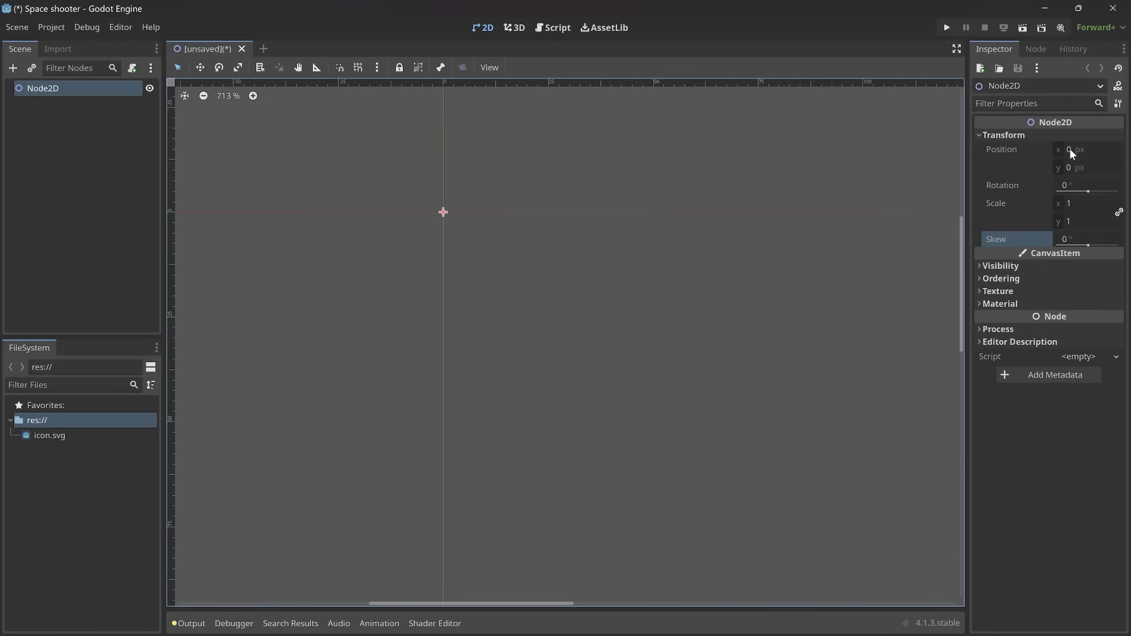
mouse_move(1070, 149)
left_mouse_down()
mouse_move(1092, 149)
mouse_move(1066, 150)
mouse_move(1087, 174)
mouse_move(1076, 172)
left_mouse_up()
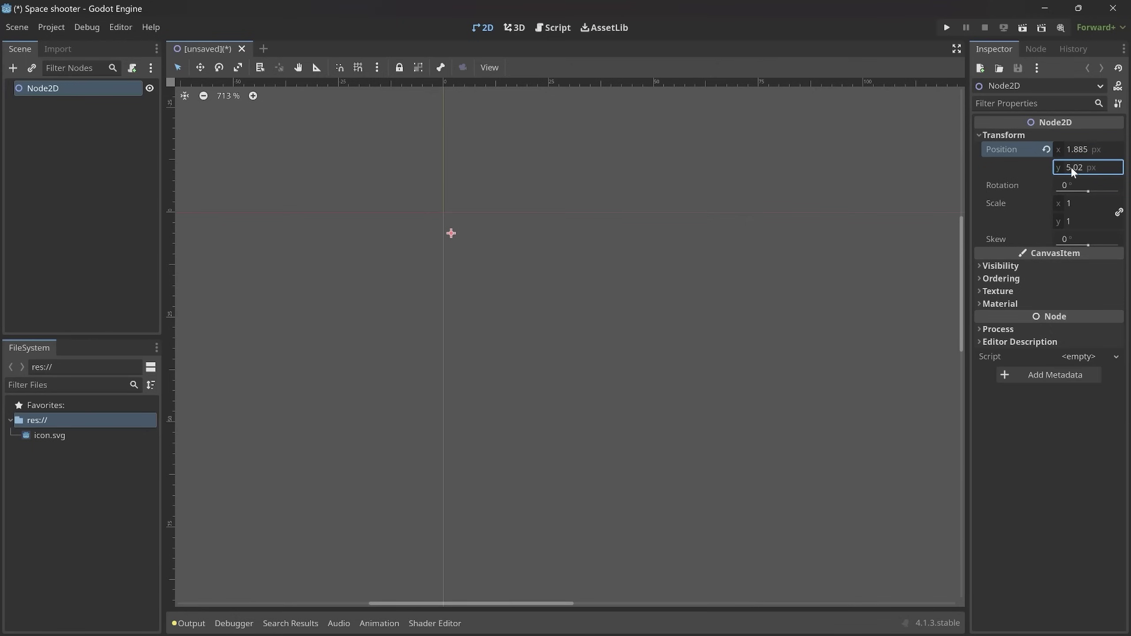
left_click(1047, 150)
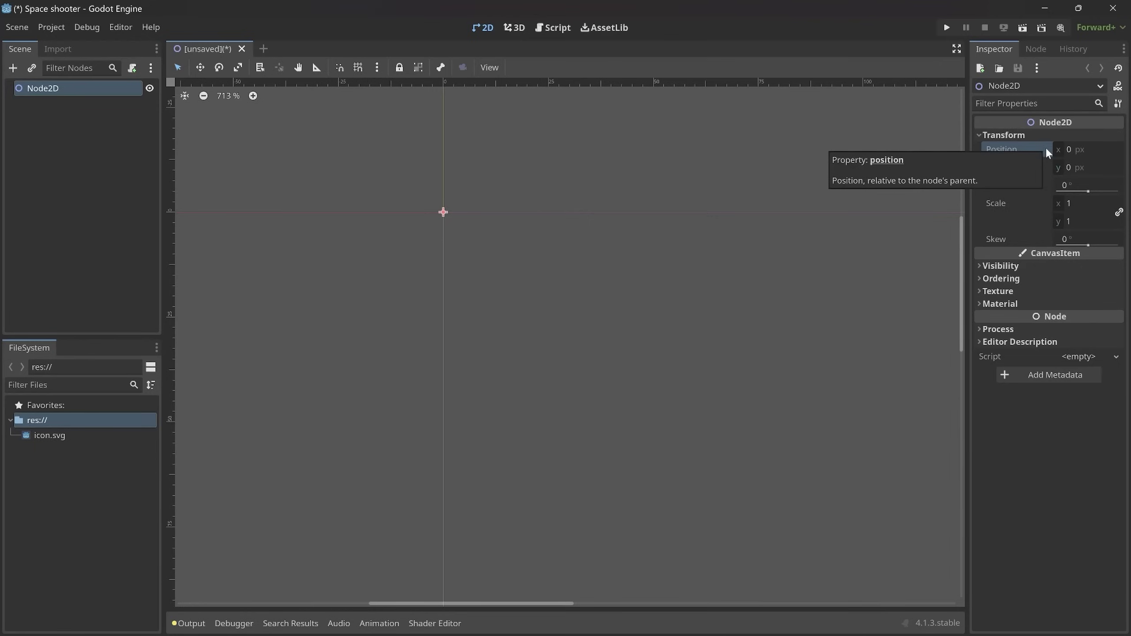
left_click(628, 263)
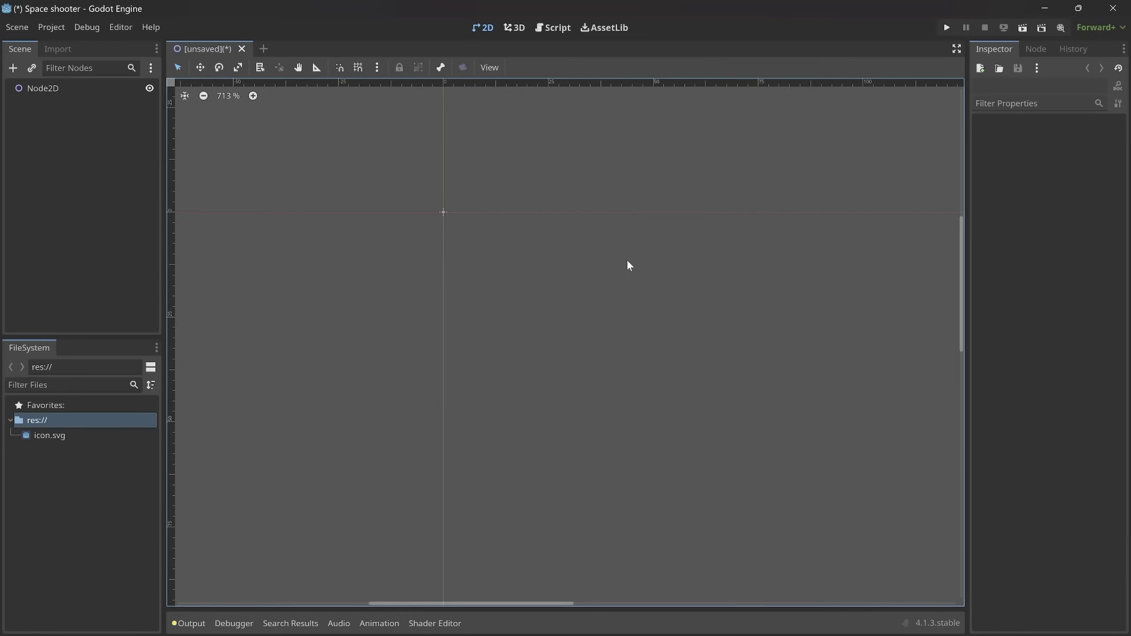
Add a Sprite2D node as a child of the Node2D root and select it
left_click(35, 90)
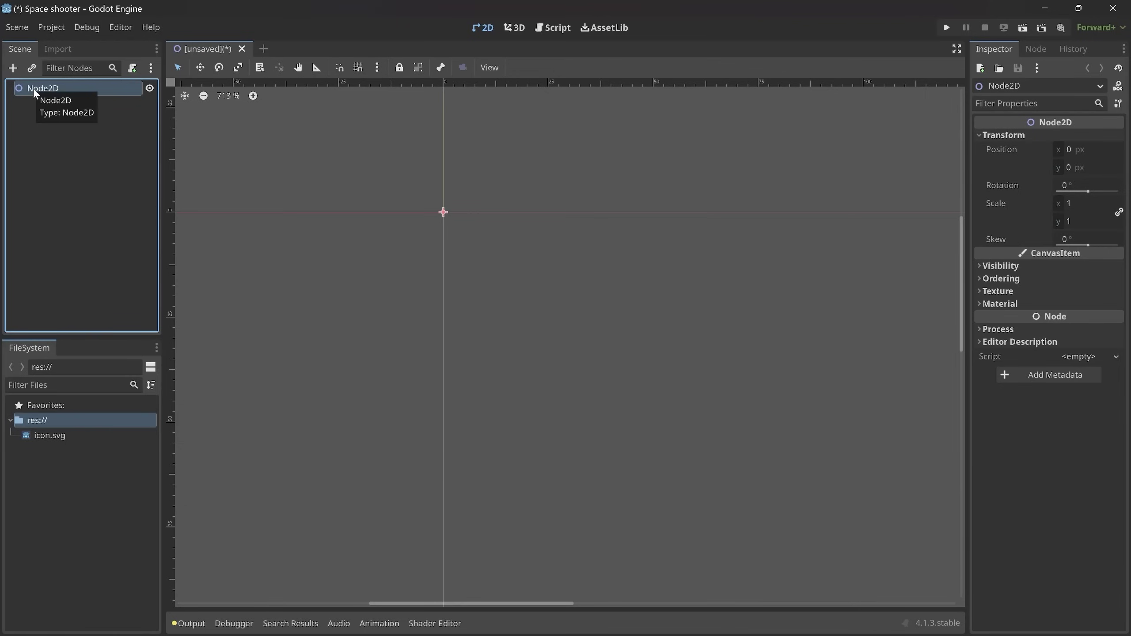
left_click(13, 68)
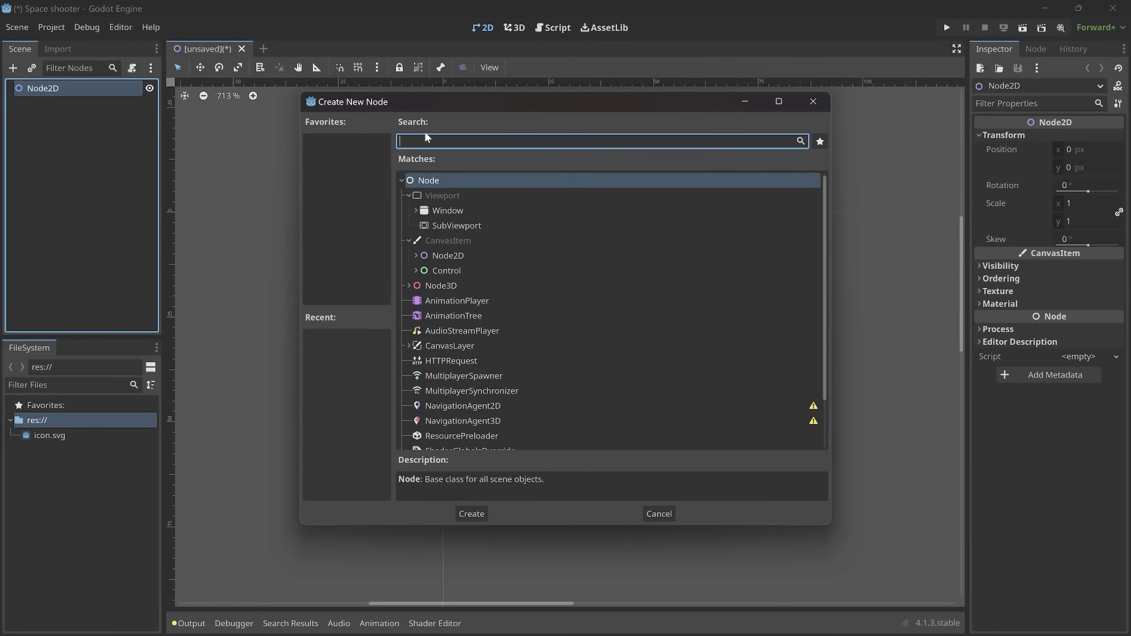
scroll(463, 422, "down", 3)
scroll(463, 421, "up", 3)
type("sp")
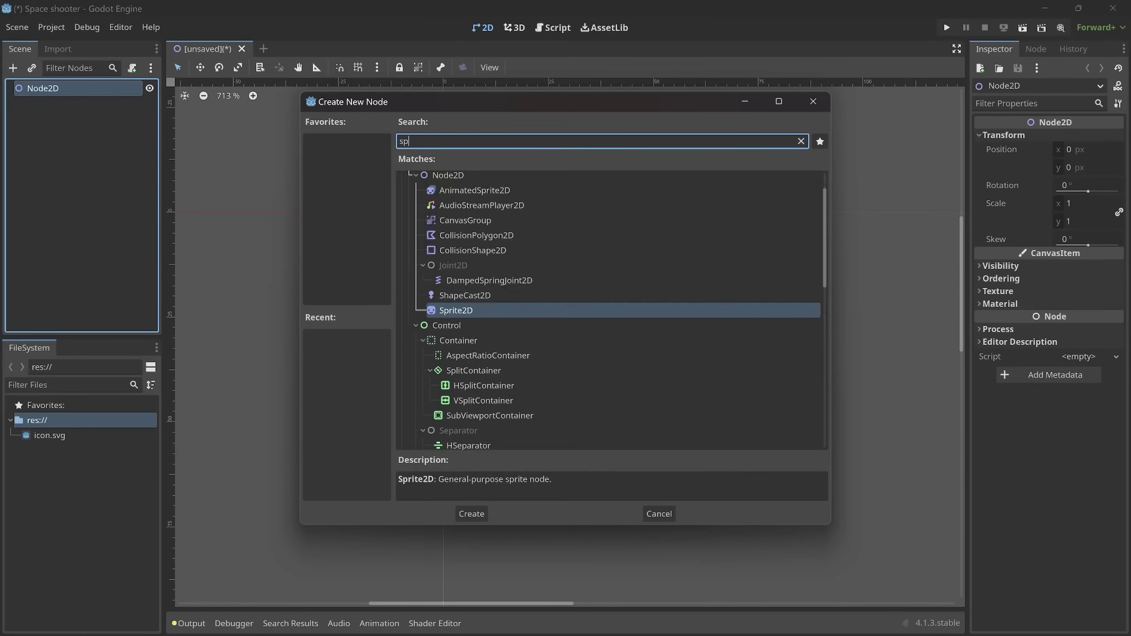
type("rite2d")
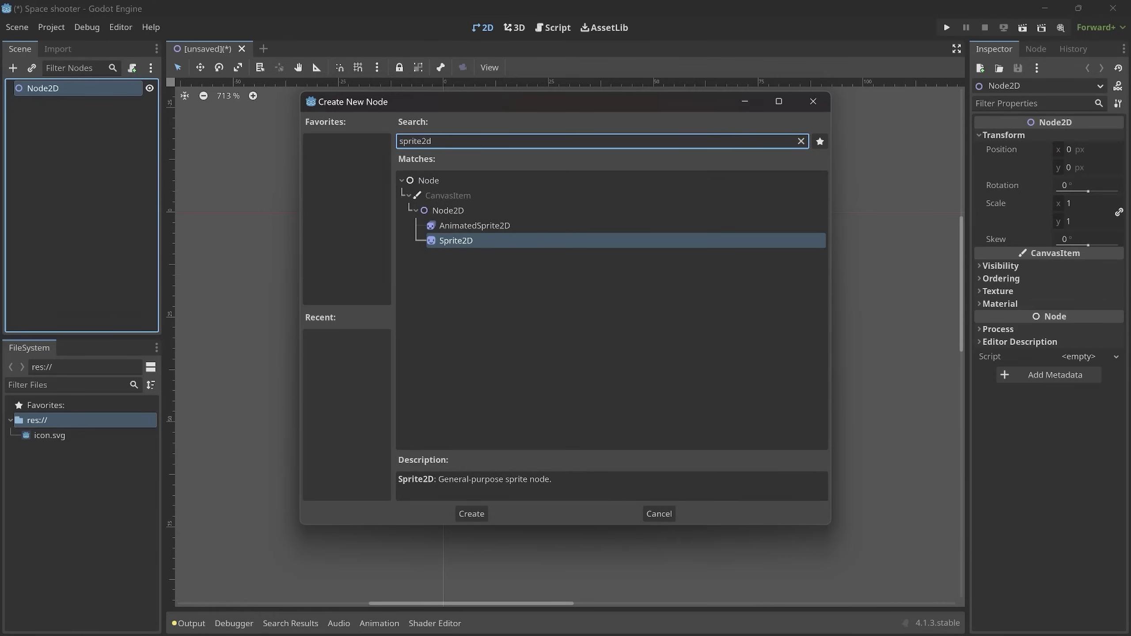
key("Return")
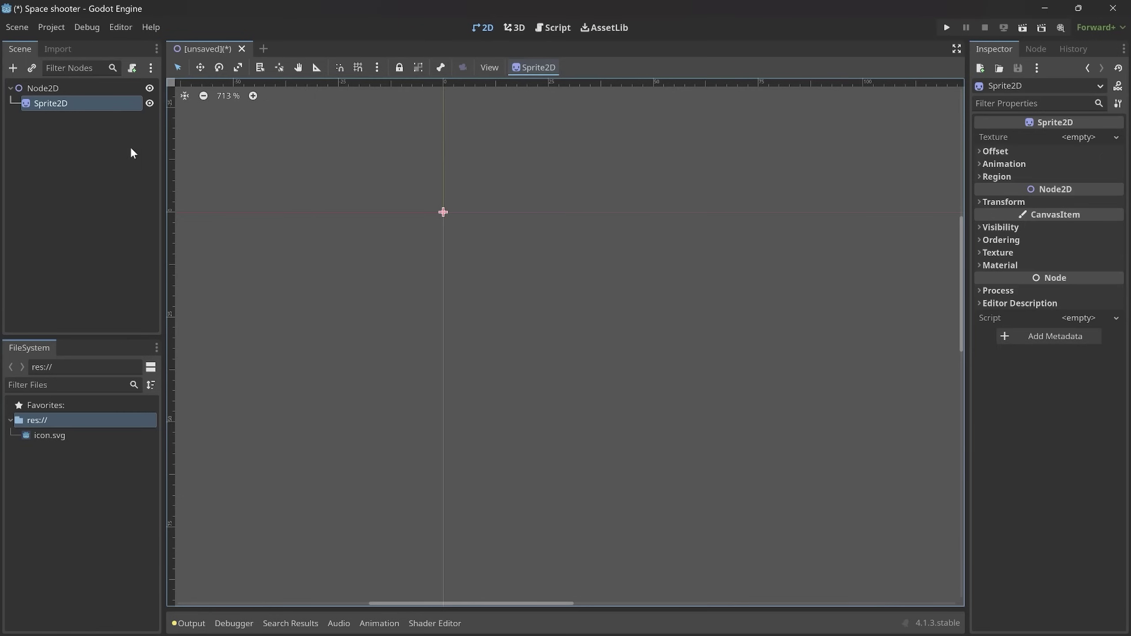
left_click(59, 105)
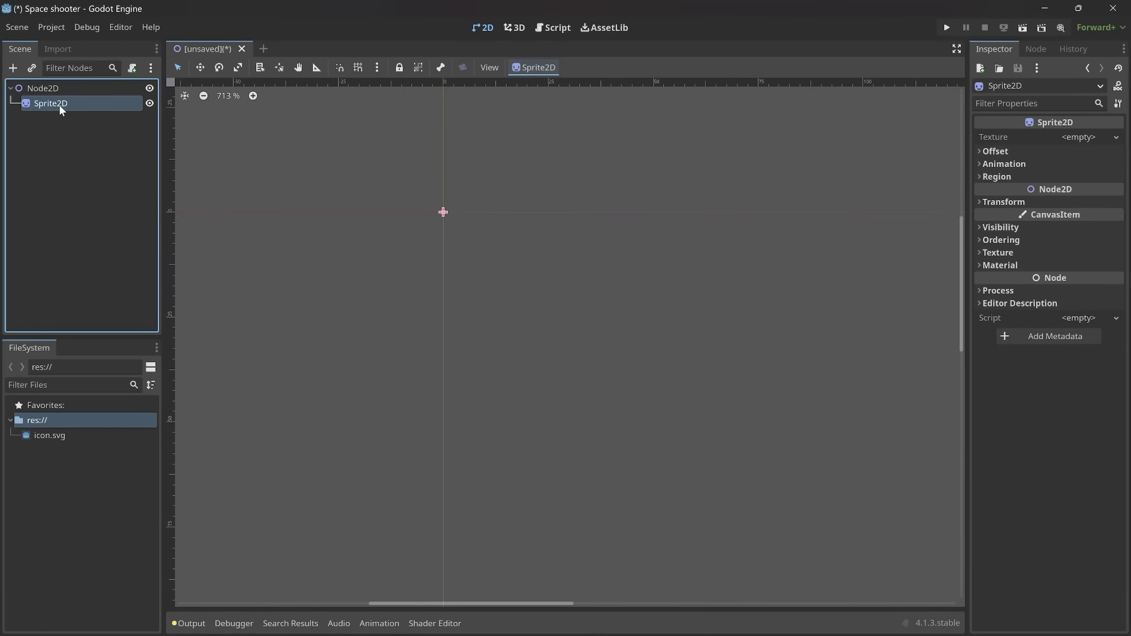
Assign icon.svg from the project files as the texture of the Sprite2D node
left_click(45, 87)
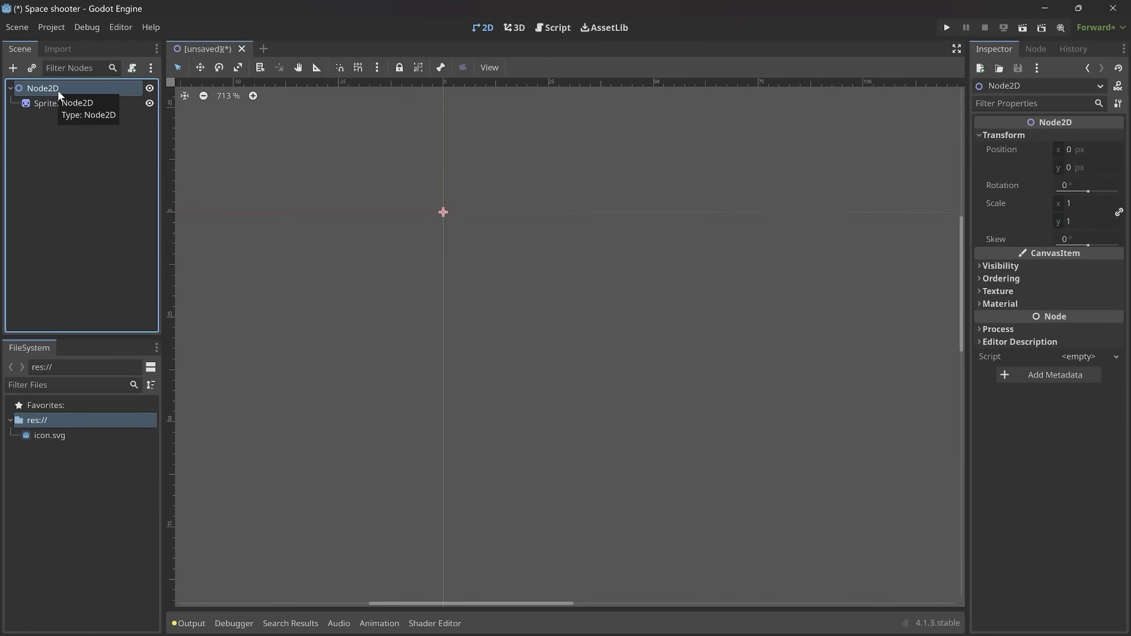
left_click(53, 106)
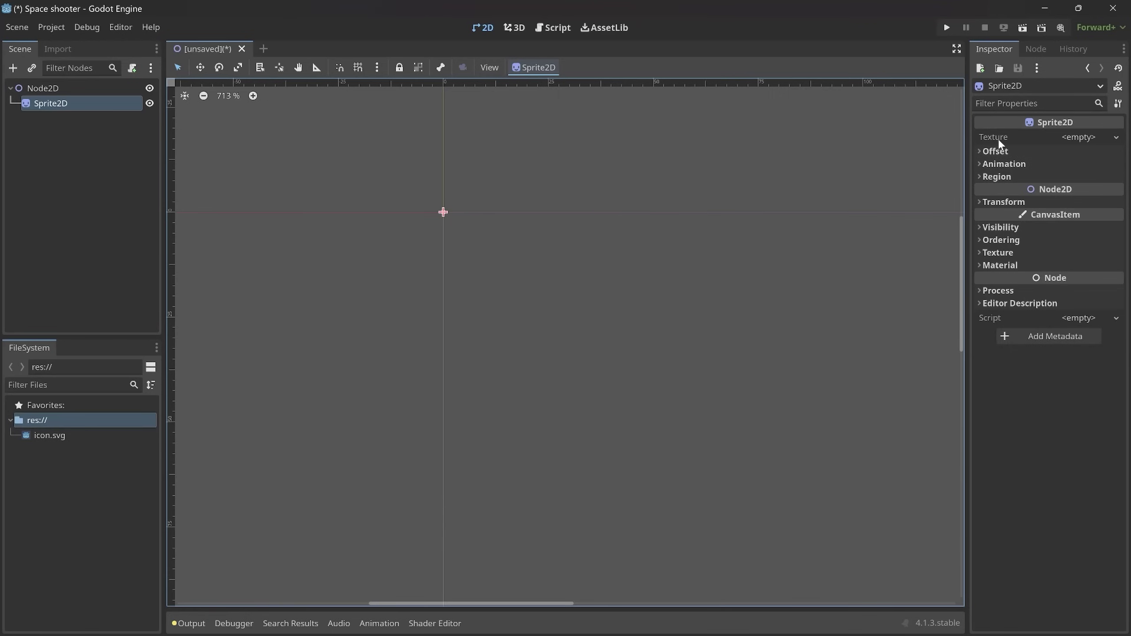
left_click(1116, 137)
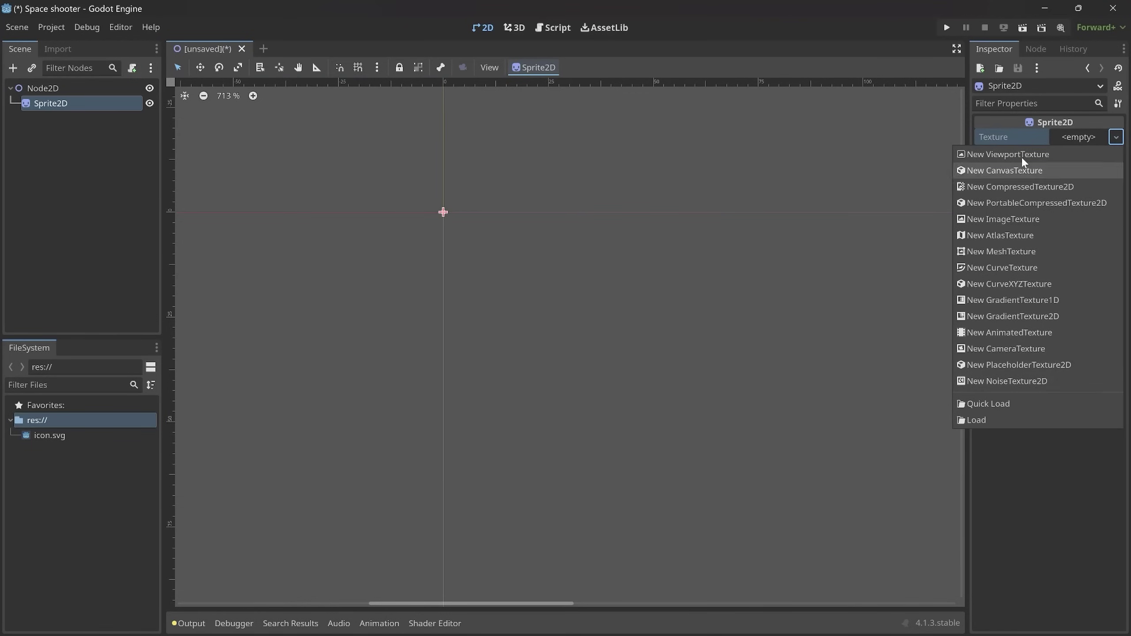
left_click(1009, 136)
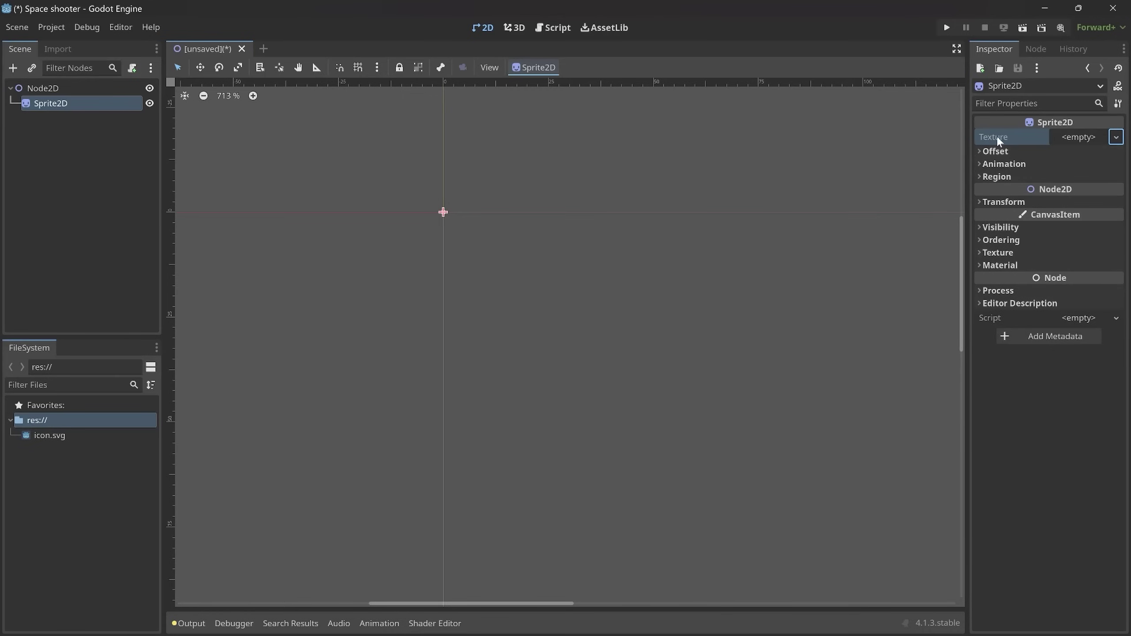
left_click(54, 436)
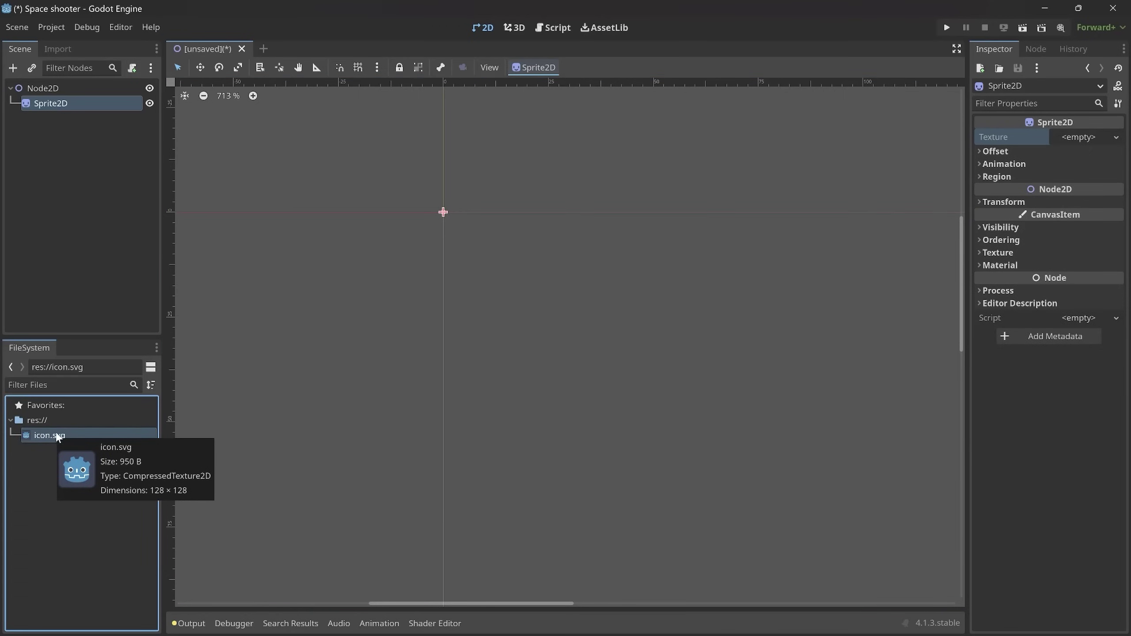
left_click_drag(56, 434, 1077, 136)
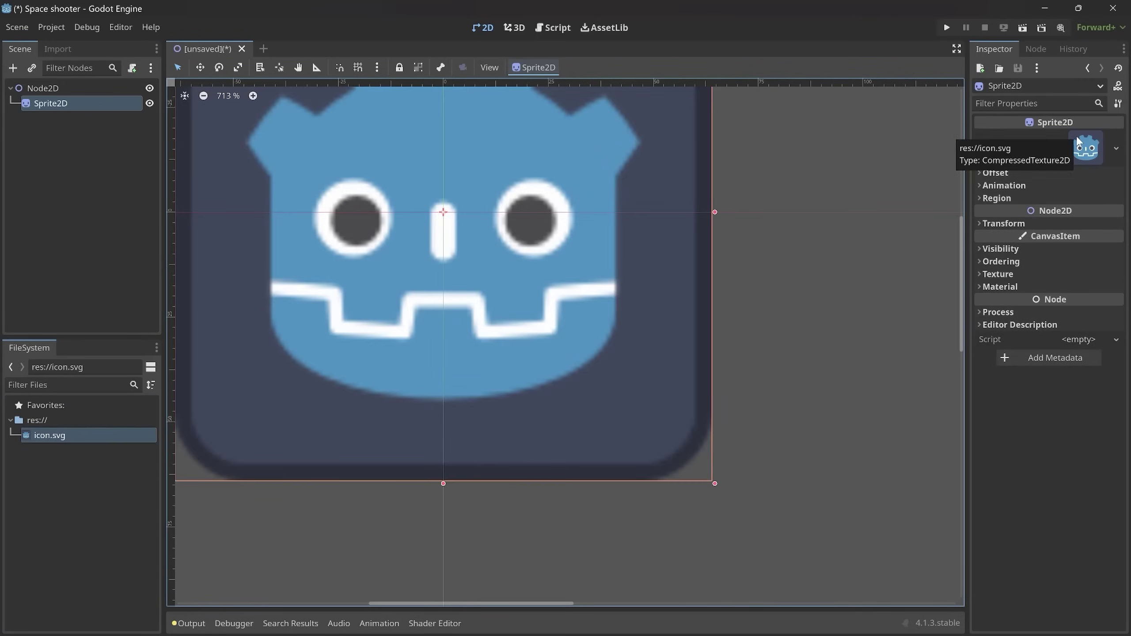
scroll(441, 205, "down", 8)
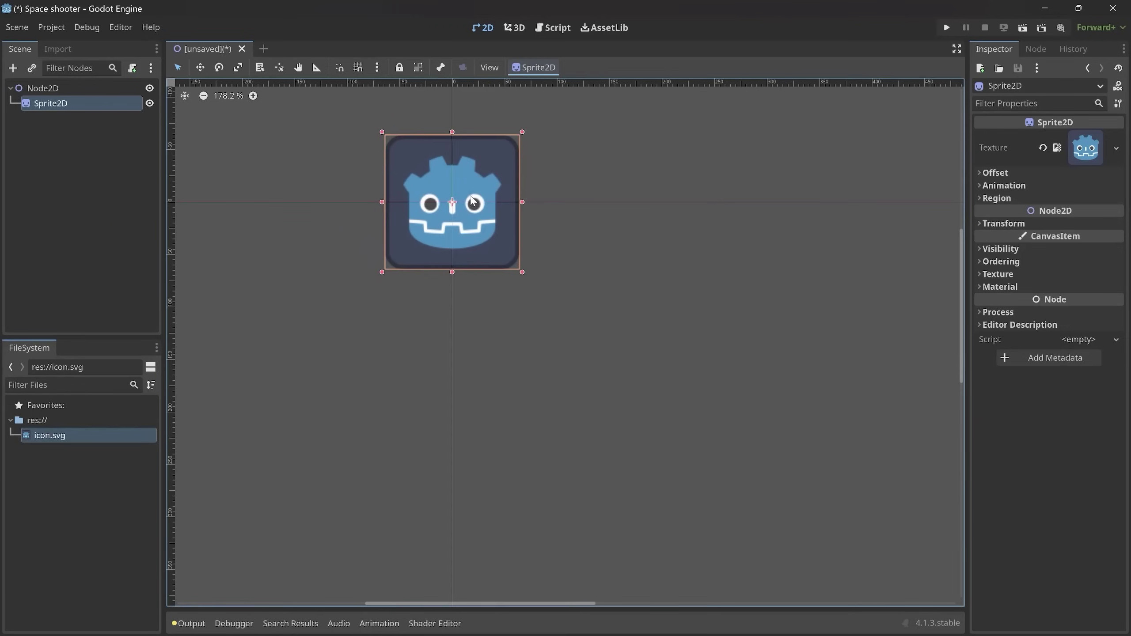
middle_click_drag(513, 196, 569, 273)
scroll(537, 280, "up", 3)
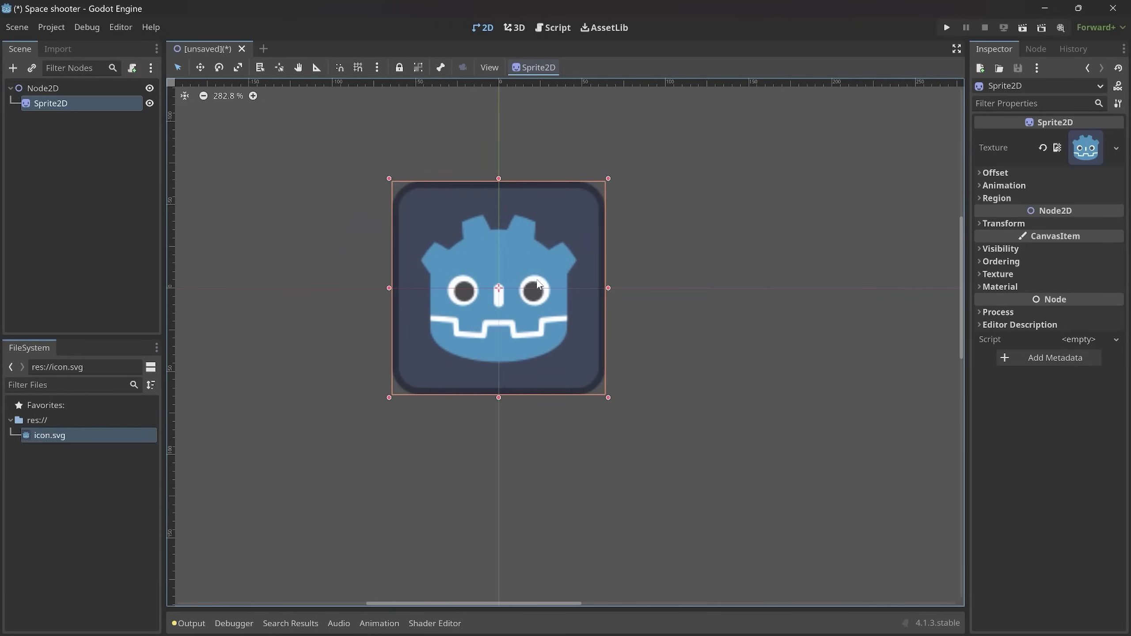
Try rotating the sprite to about -147.4° and moving it to about x 2 px, y -7 px, and reset both properties
left_click(1003, 224)
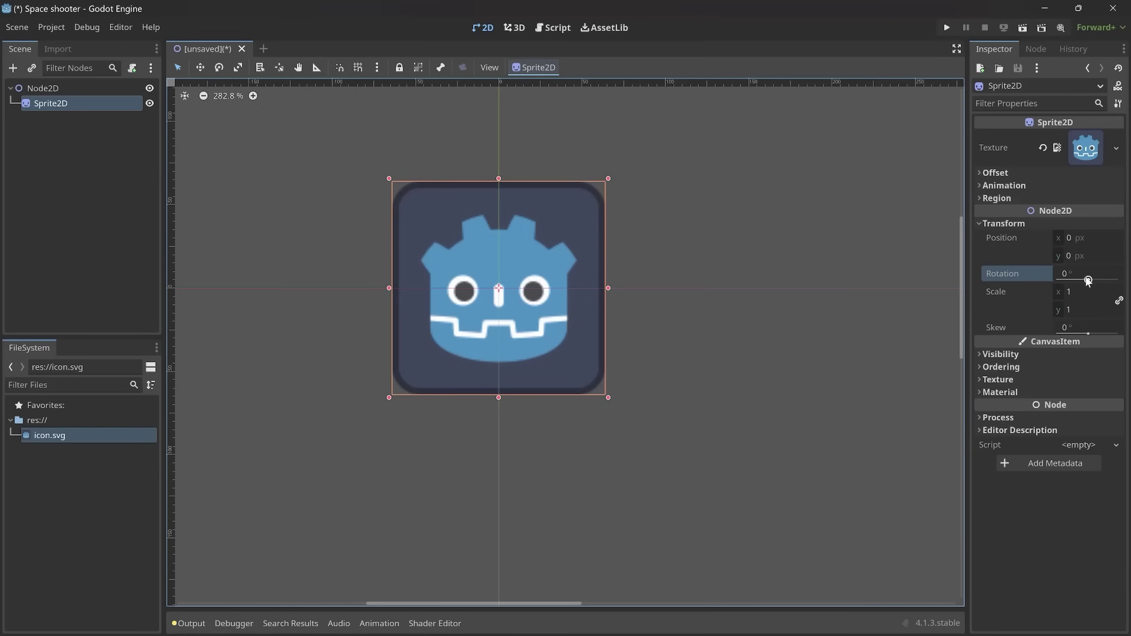
left_click_drag(1088, 280, 1069, 255)
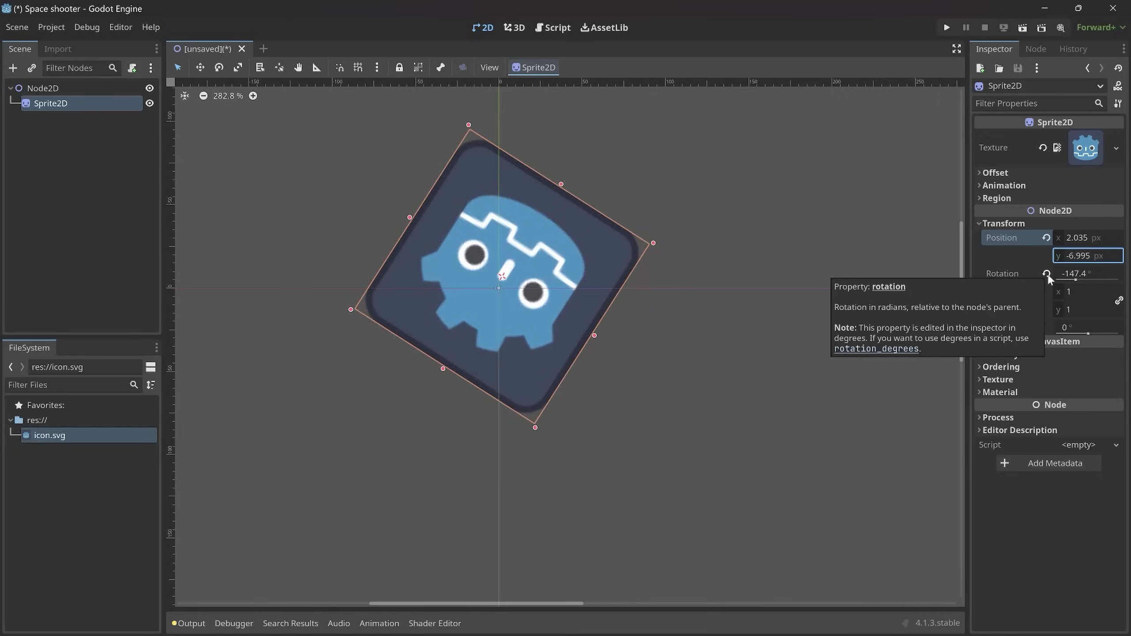
left_click(1046, 274)
left_click(1046, 237)
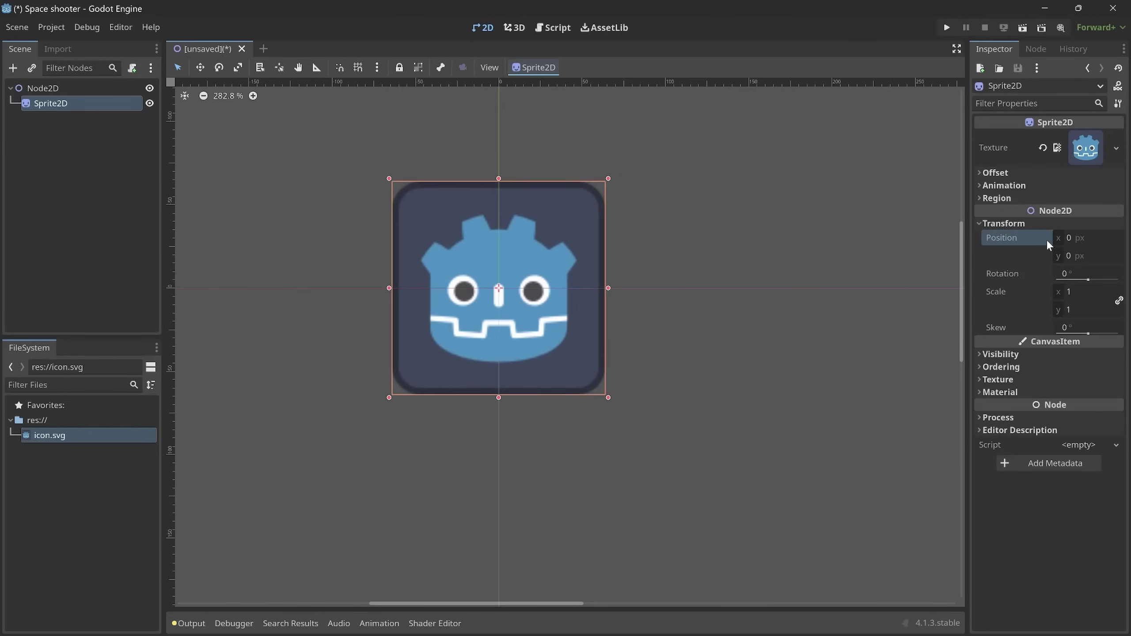
Delete the Sprite2D node from the scene, keeping only the Node2D root
left_click(42, 130)
left_click(52, 102)
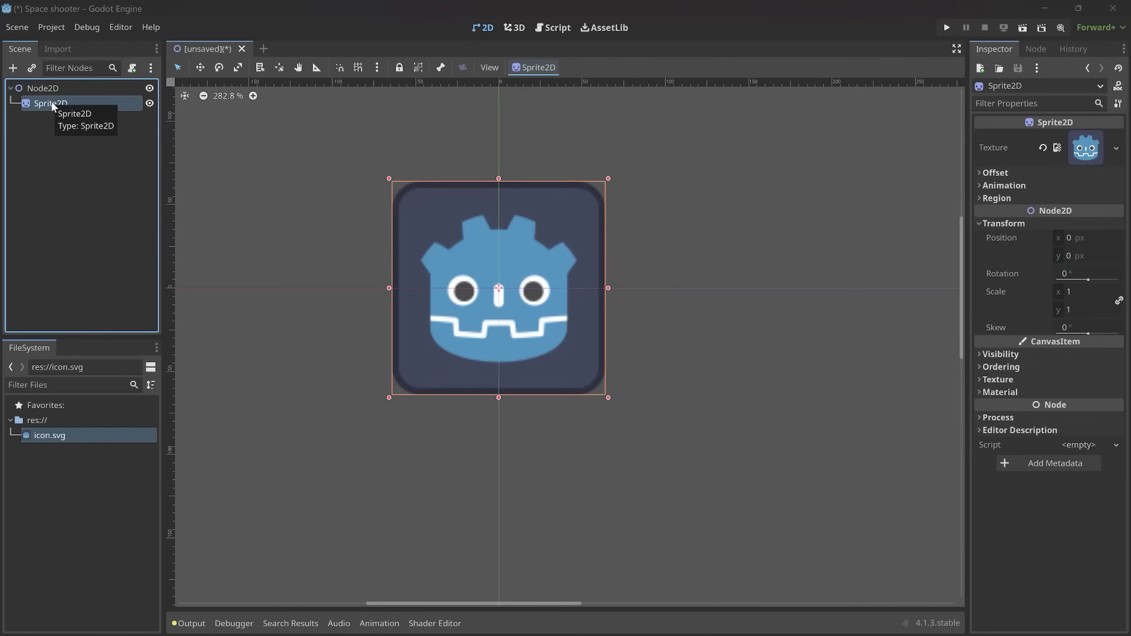
key("Delete")
key("Return")
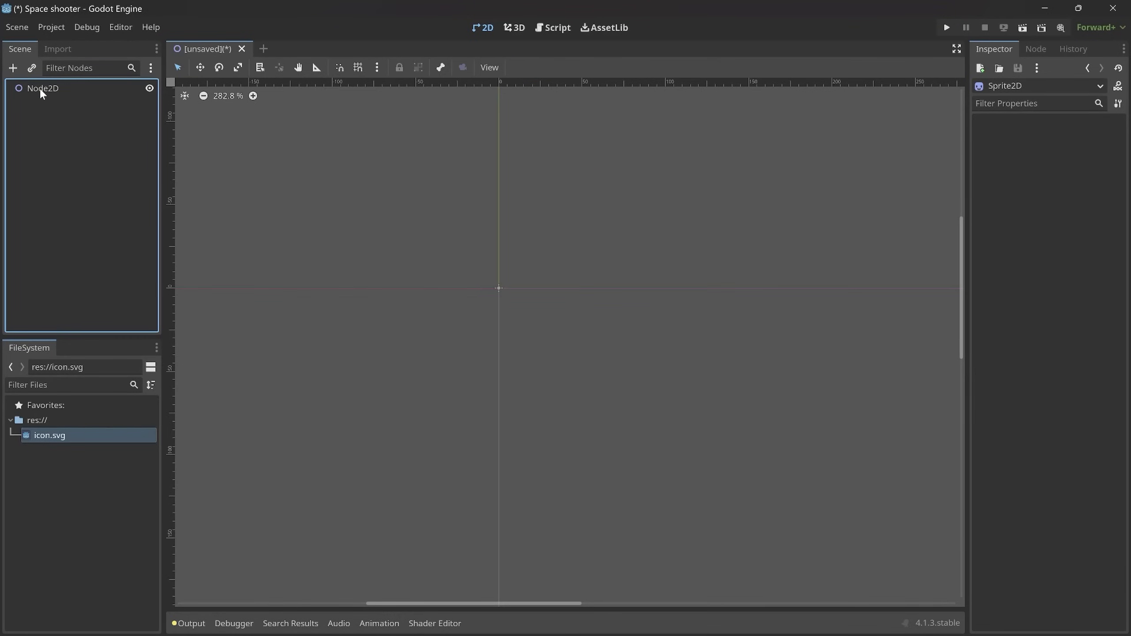
left_click(46, 88)
left_click(553, 314)
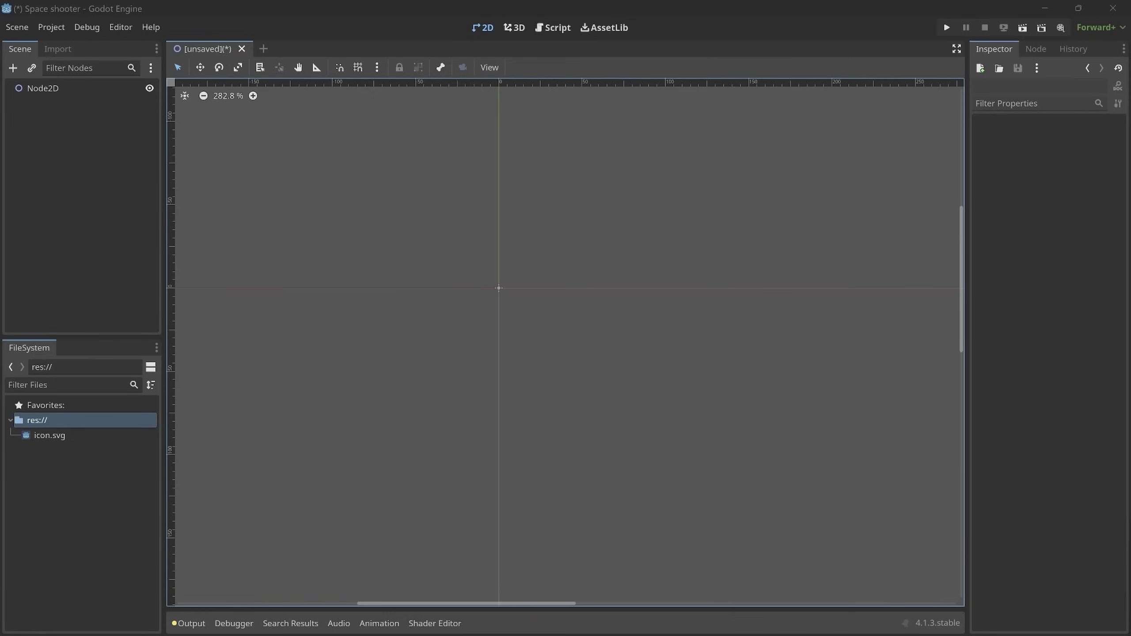
Import the graphics folder from space shooter assets in File Explorer into the project's res:// root and expand it
left_click_drag(1130, 149, 611, 96)
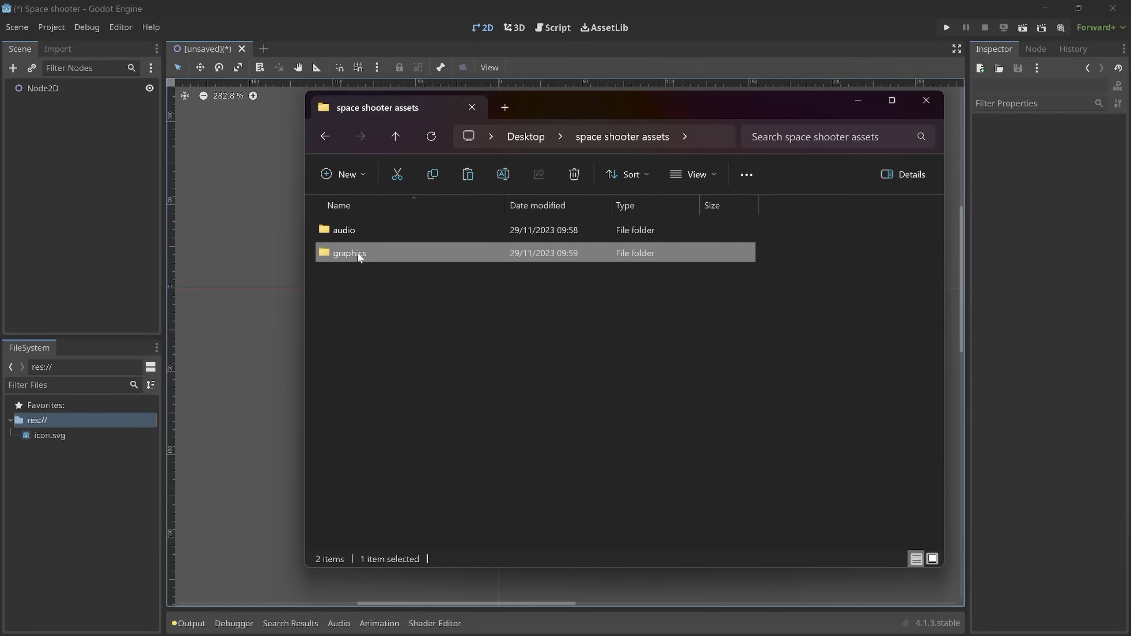
left_click_drag(360, 255, 40, 428)
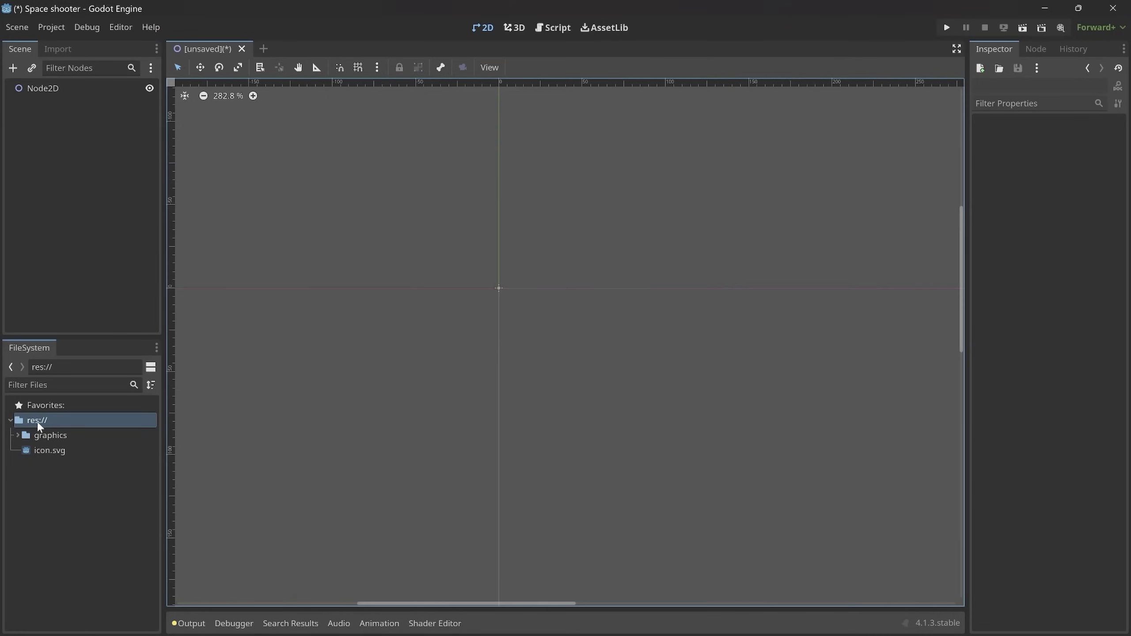
left_click(44, 436)
left_click(18, 436)
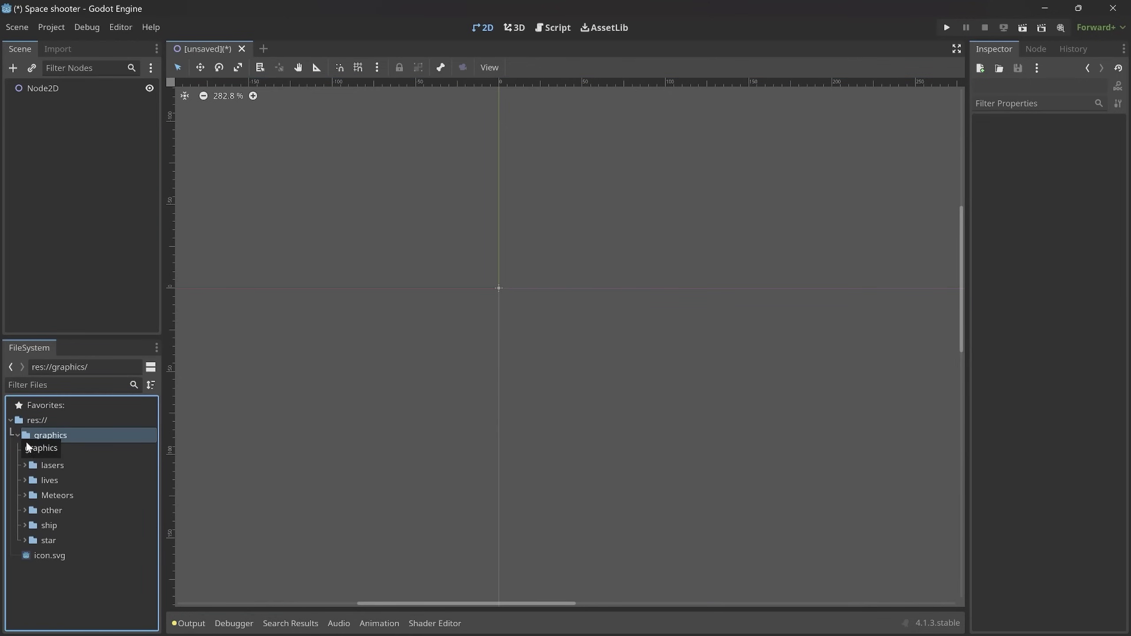
Switch to File Explorer and import the audio folder from space shooter assets into the Godot project
key("alt+Tab")
left_click(335, 231)
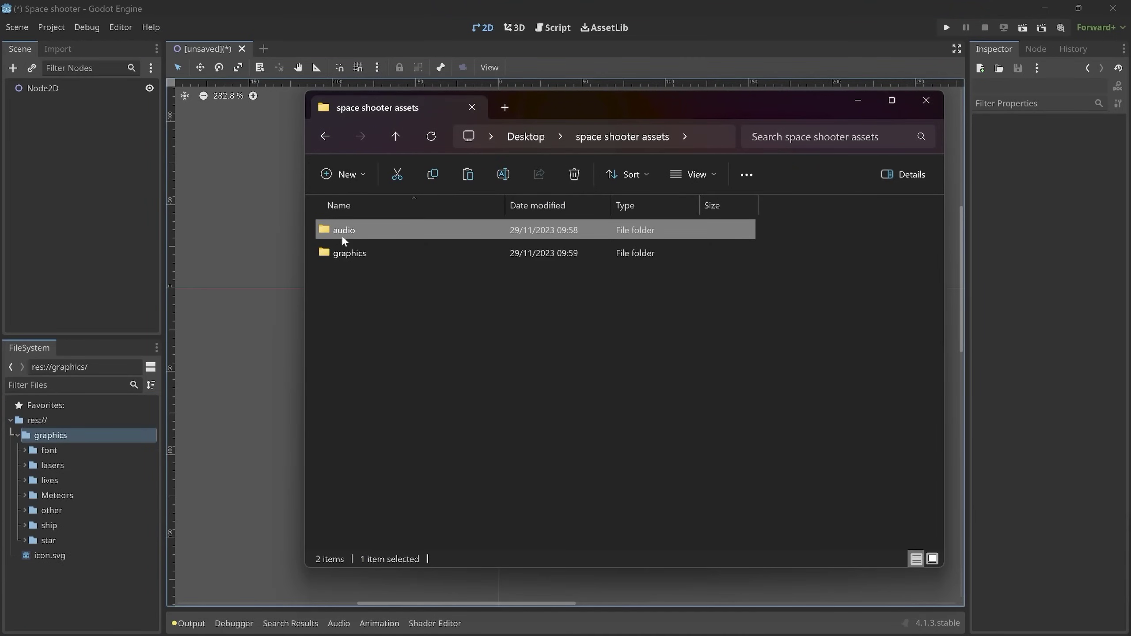
left_click_drag(46, 421, 46, 422)
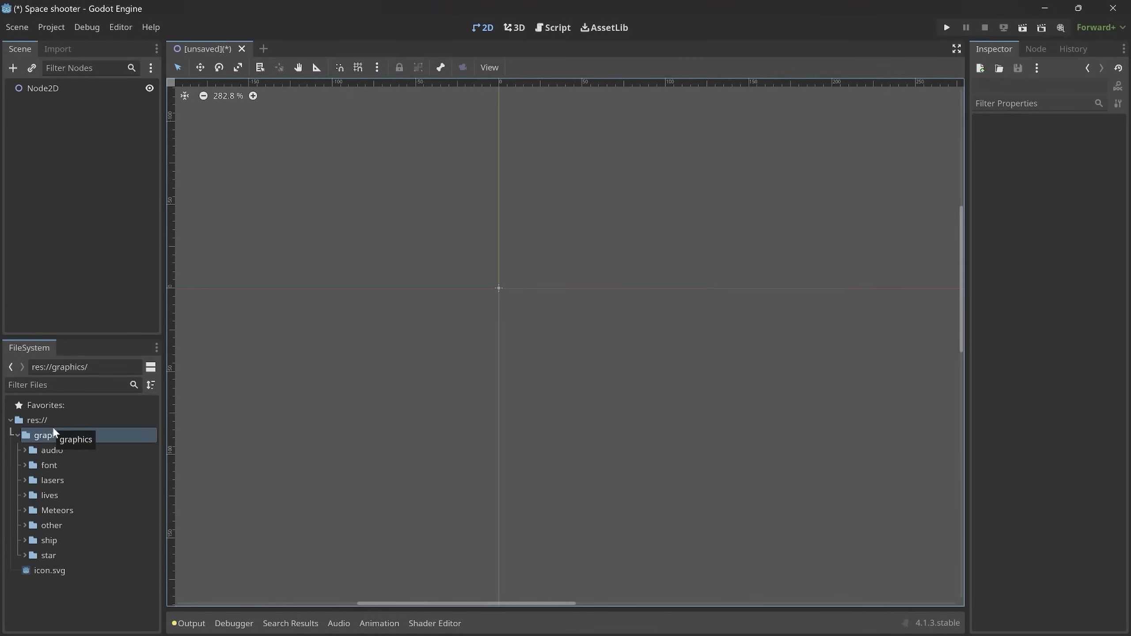
Move the audio folder out of graphics into the res:// root, and collapse the graphics folder
left_click(47, 452)
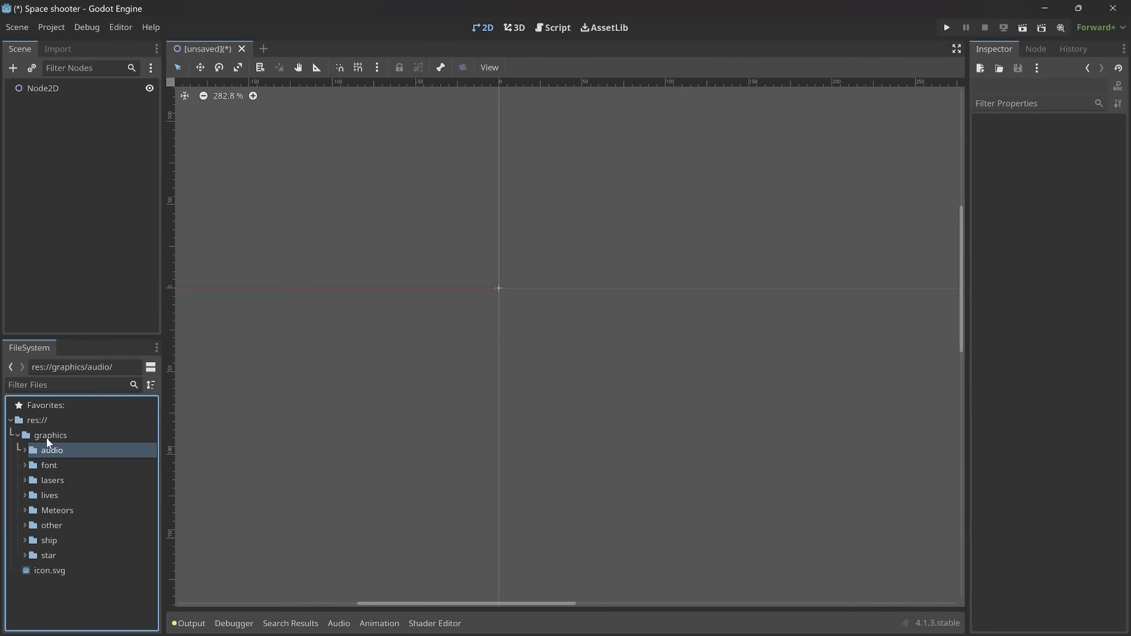
left_click(45, 438)
left_click(48, 451)
left_click_drag(61, 454, 42, 422)
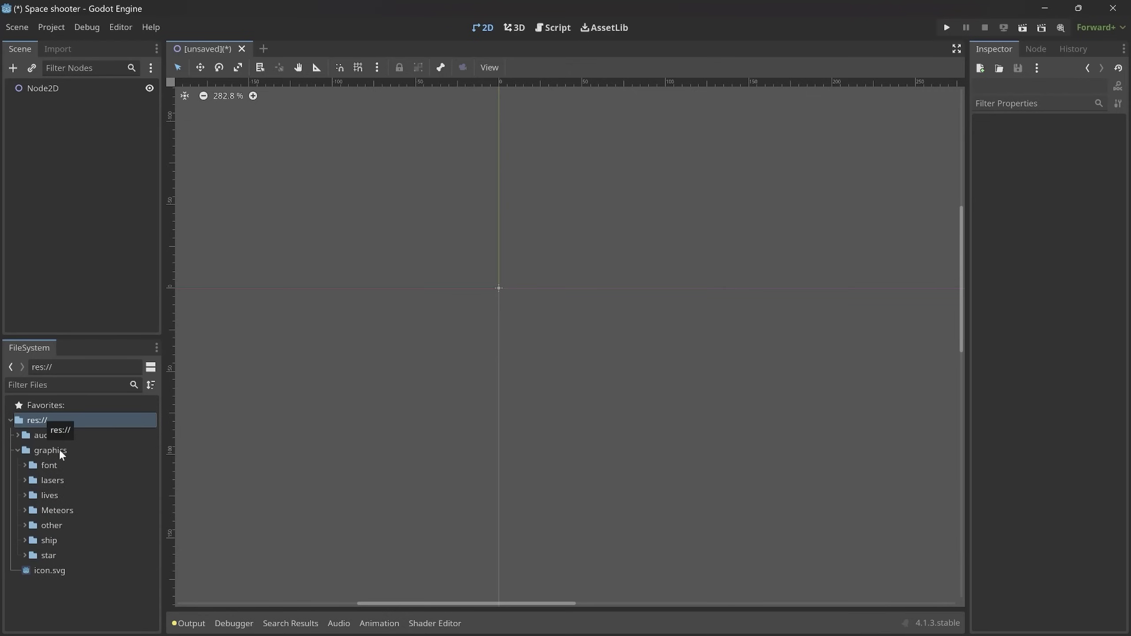
left_click(47, 452)
left_click(17, 449)
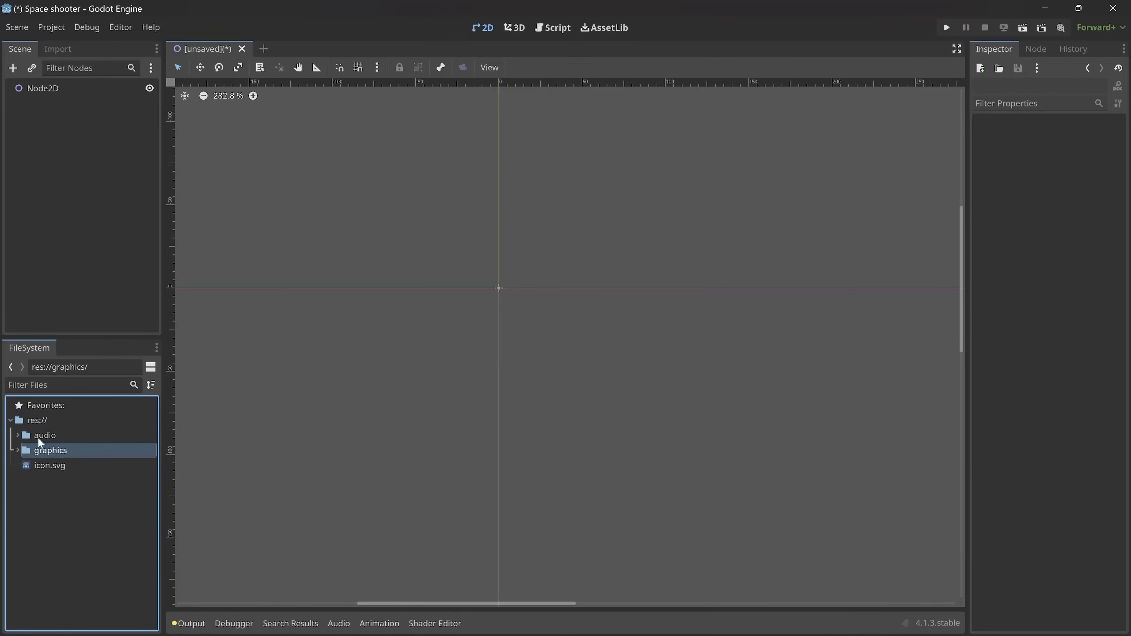
Expand the graphics and ship folders and look through the player ship images
left_click(44, 435)
left_click(44, 447)
left_click(17, 450)
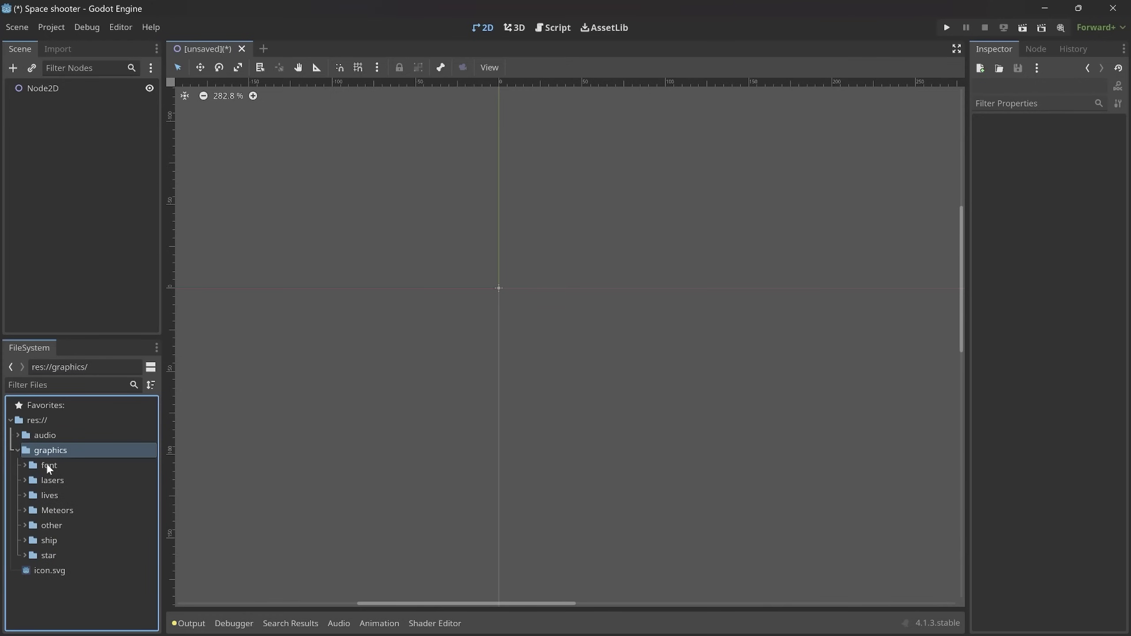
left_click(25, 541)
scroll(80, 541, "down", 3)
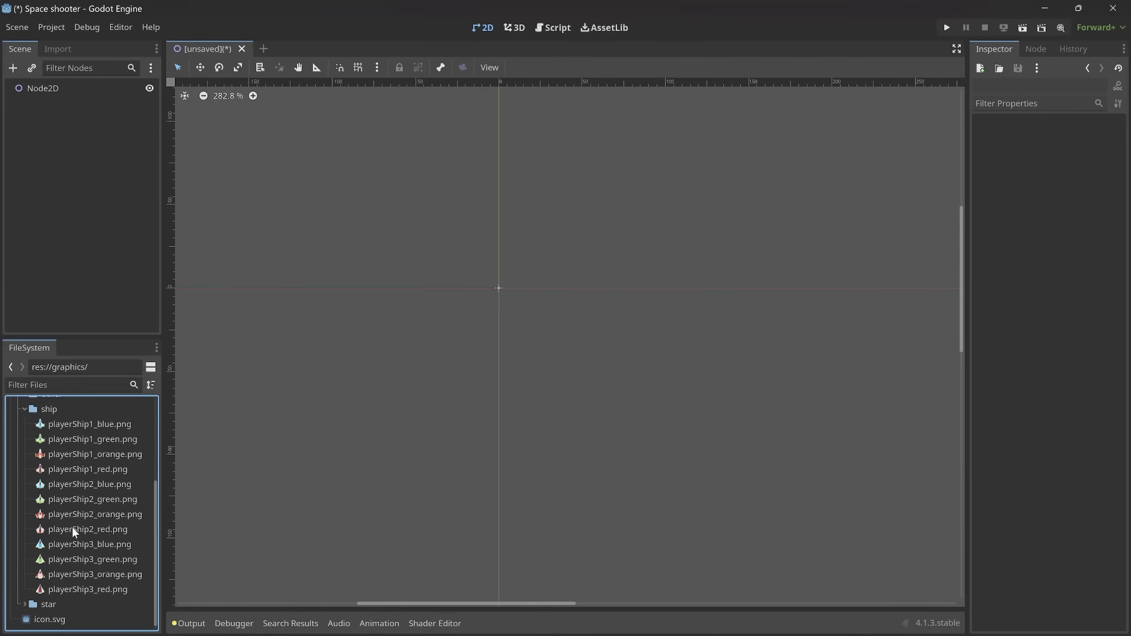
mouse_move(73, 530)
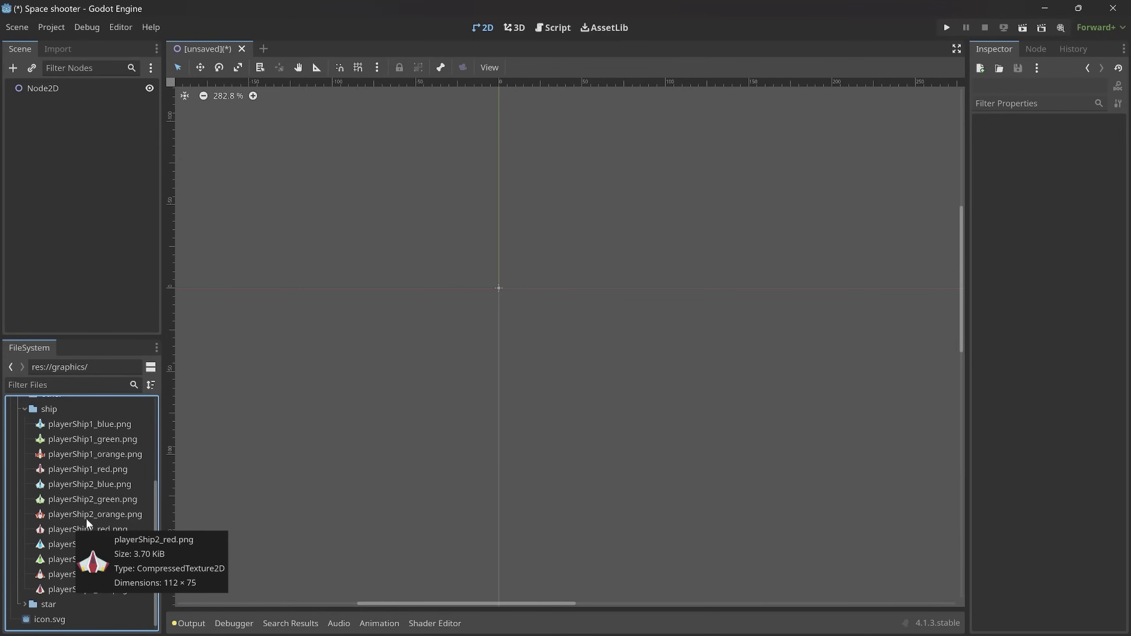
Add a Sprite2D node under the Node2D root and assign playerShip1_red.png as its texture
left_click(48, 88)
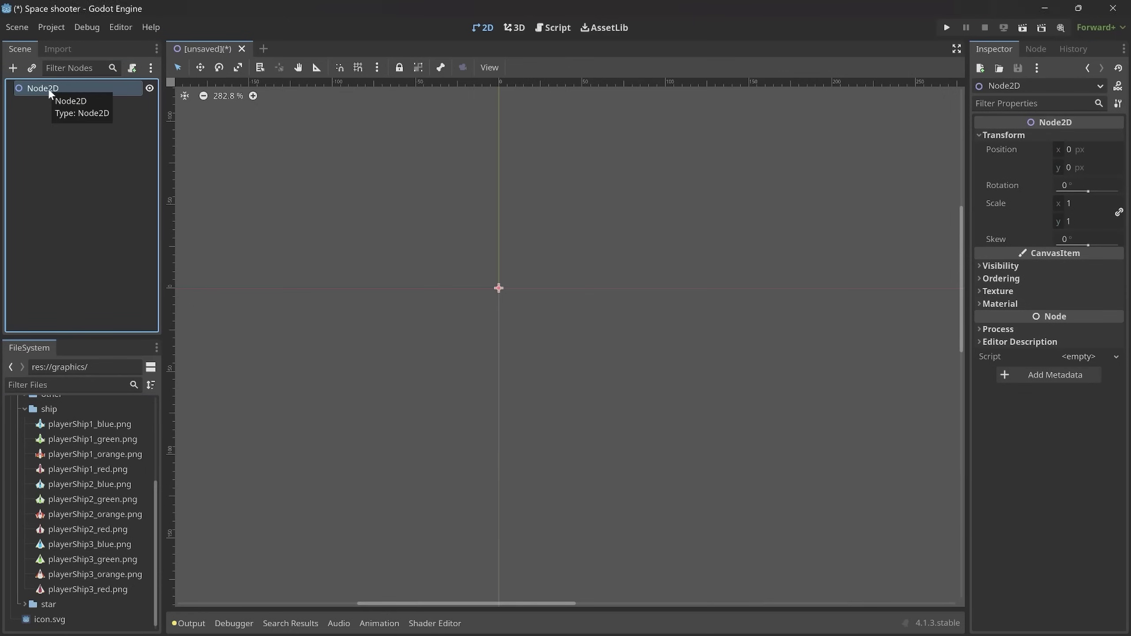
key("ctrl+a")
type("sprite")
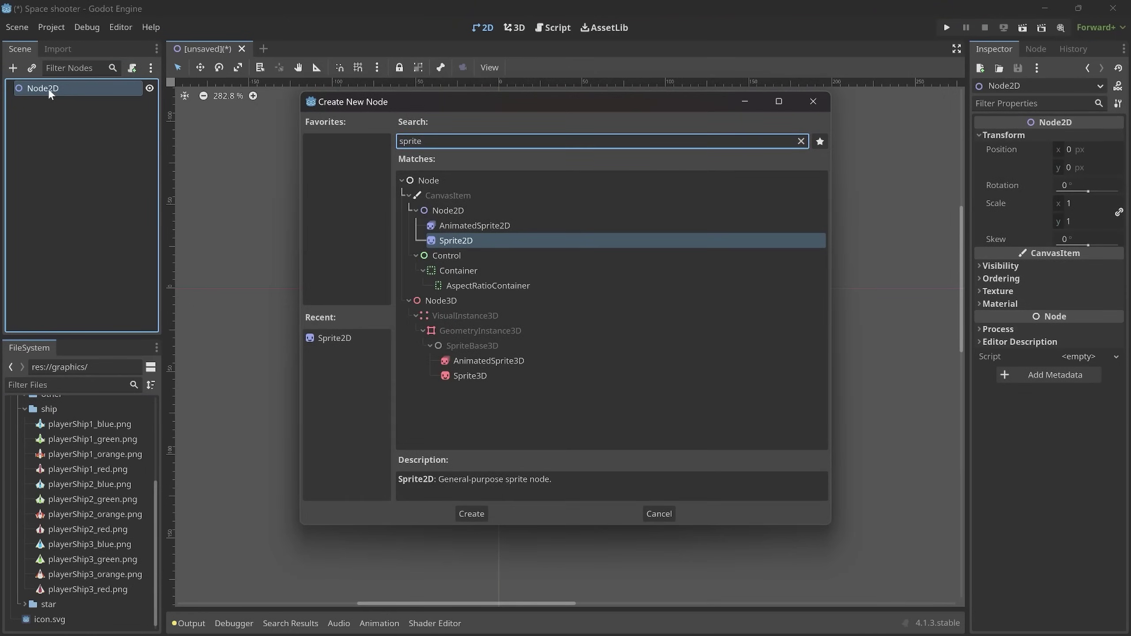
key("Return")
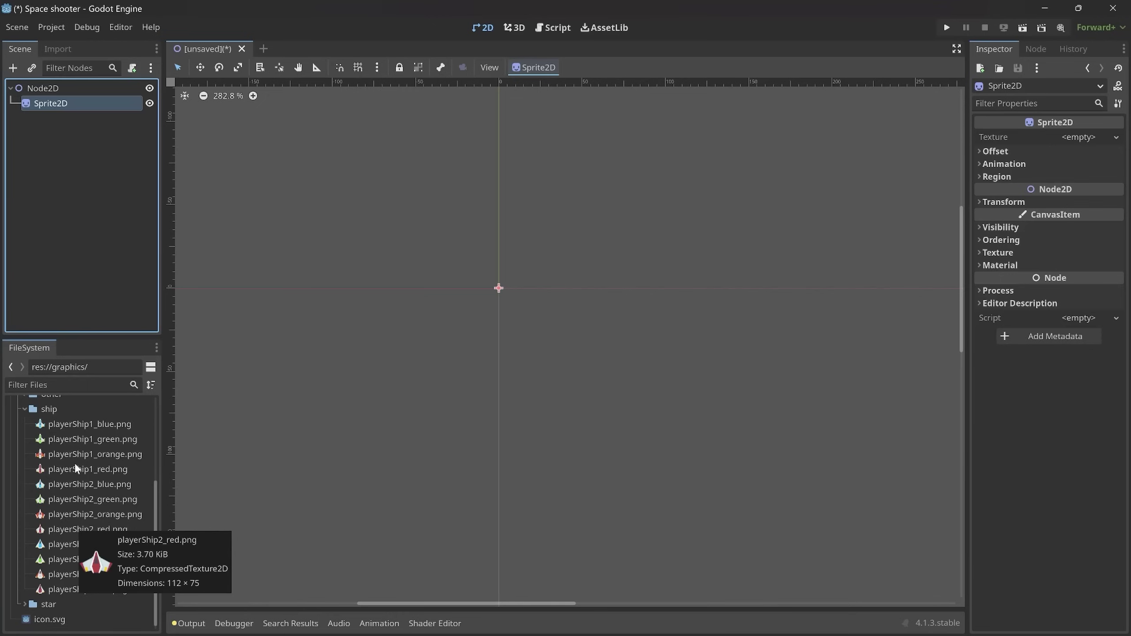
left_click(87, 475)
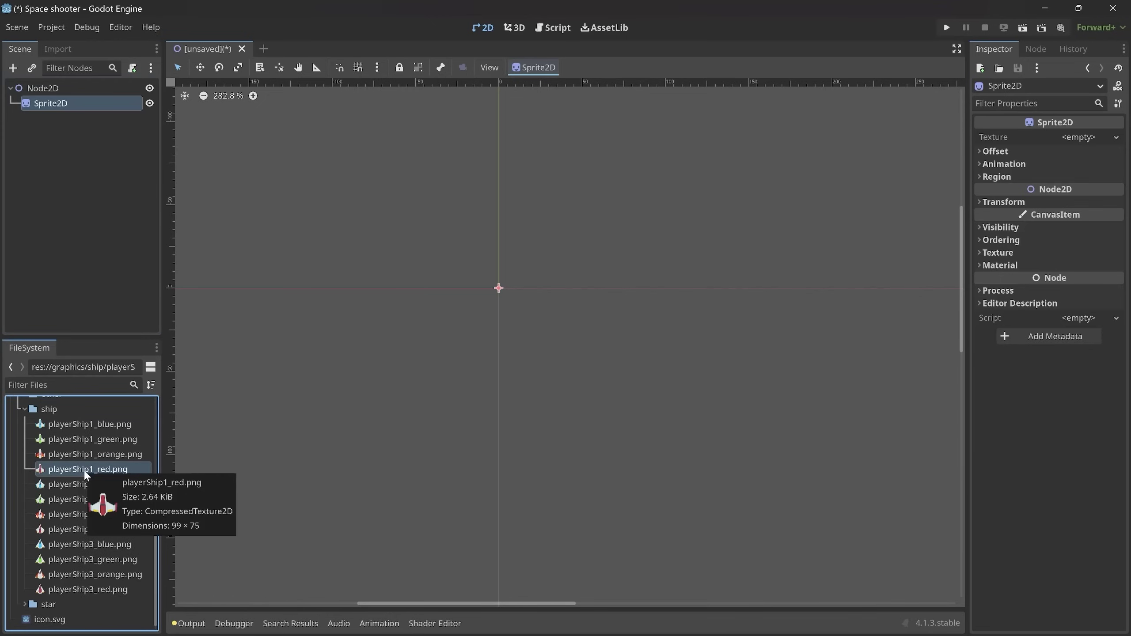
left_click_drag(86, 475, 1087, 143)
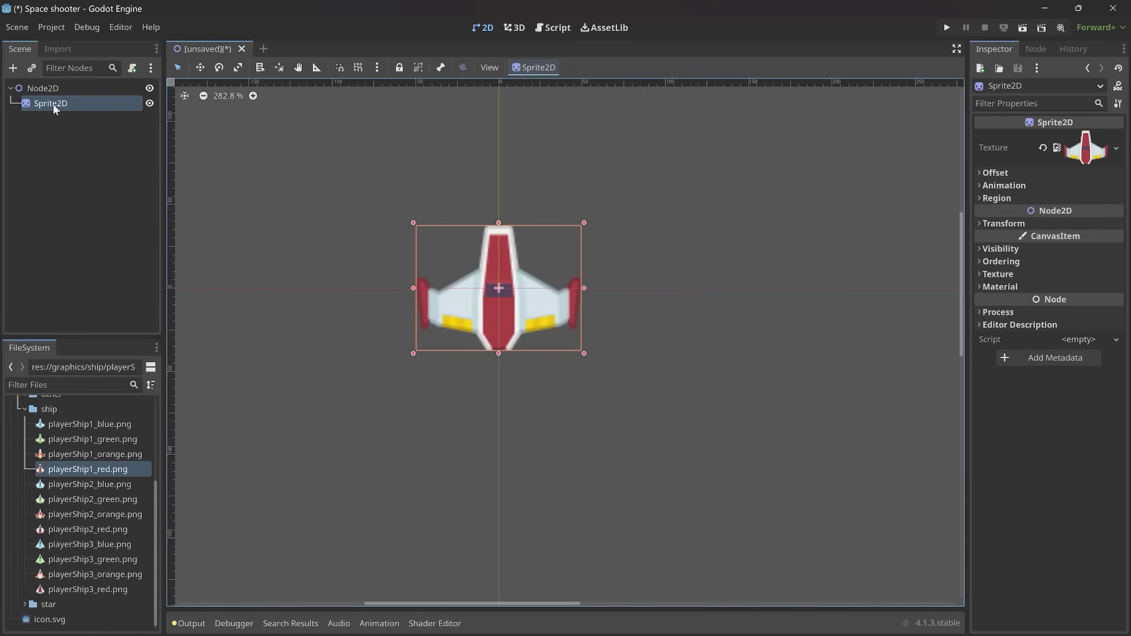
Rename the Node2D root node to Player
left_click(46, 89)
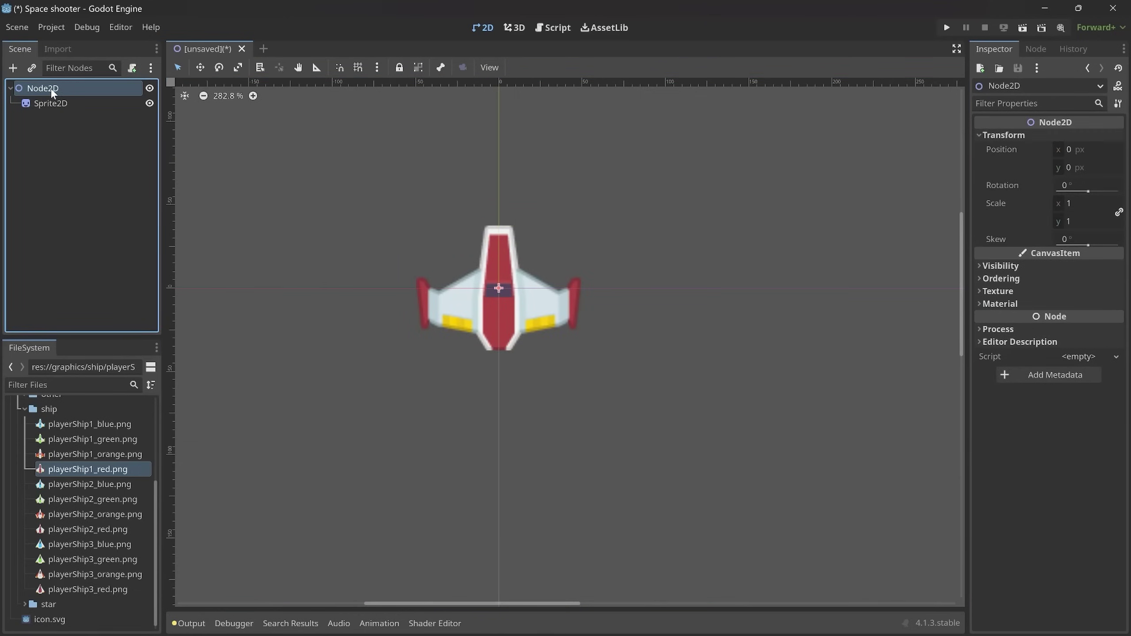
left_click(52, 88)
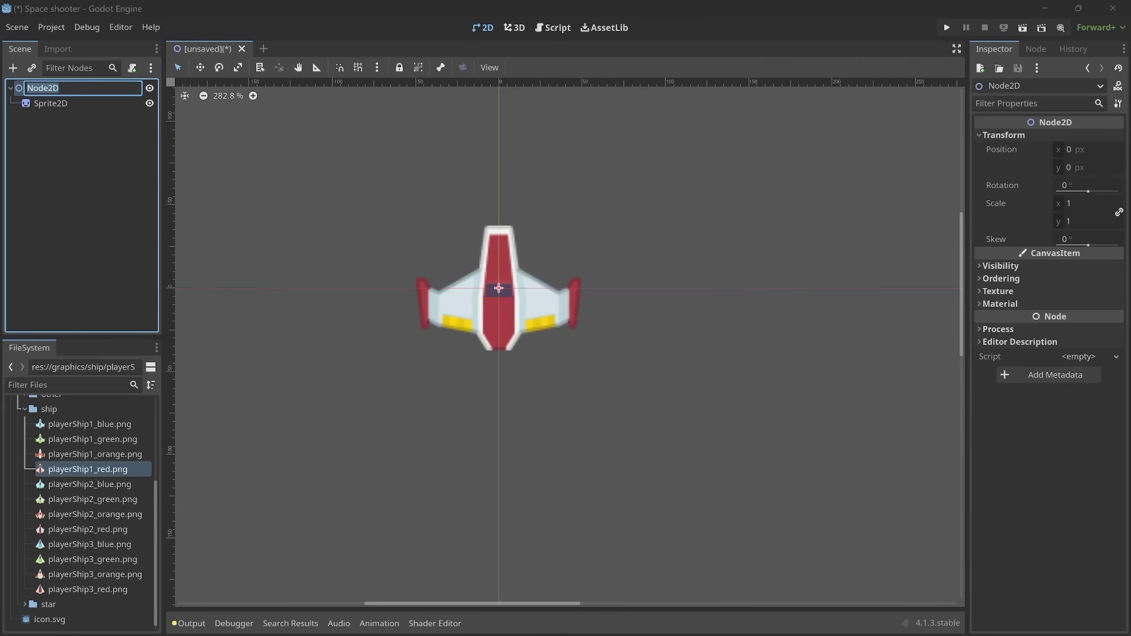
type("Player")
key("Return")
Rename the Sprite2D child node to PlayerImage
left_click(72, 104)
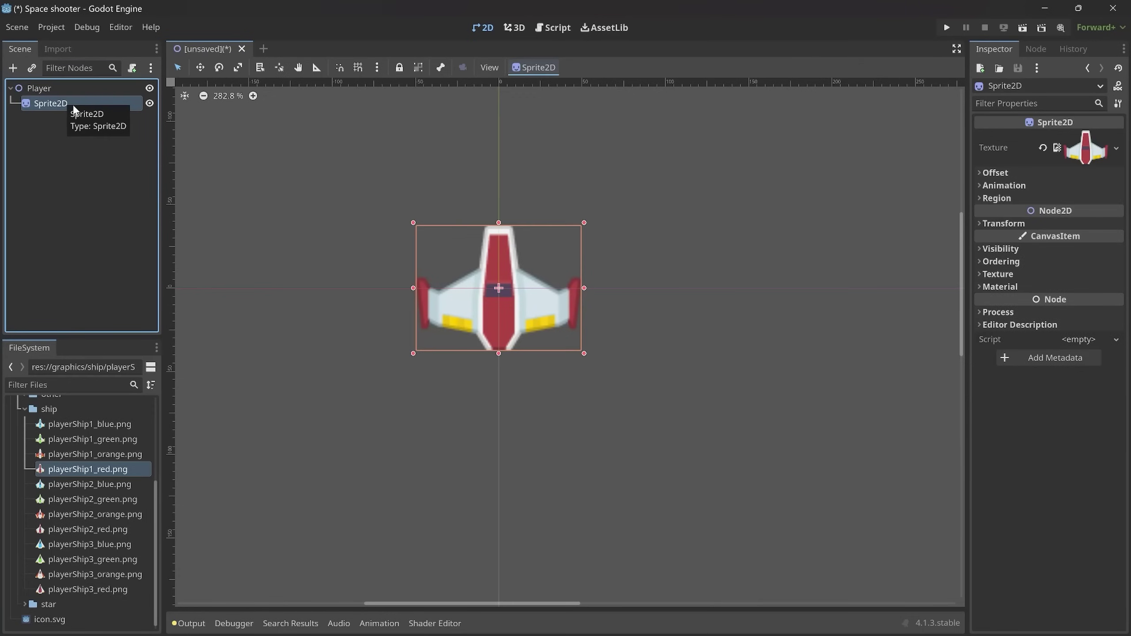
double_click(77, 104)
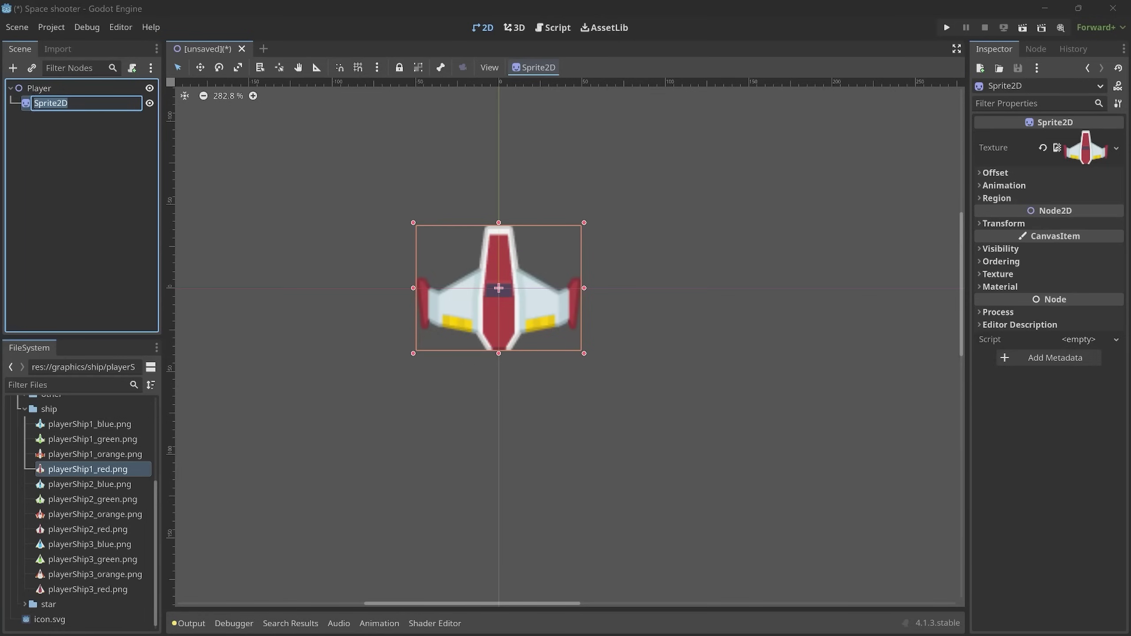
type("PlayerImage")
key("Return")
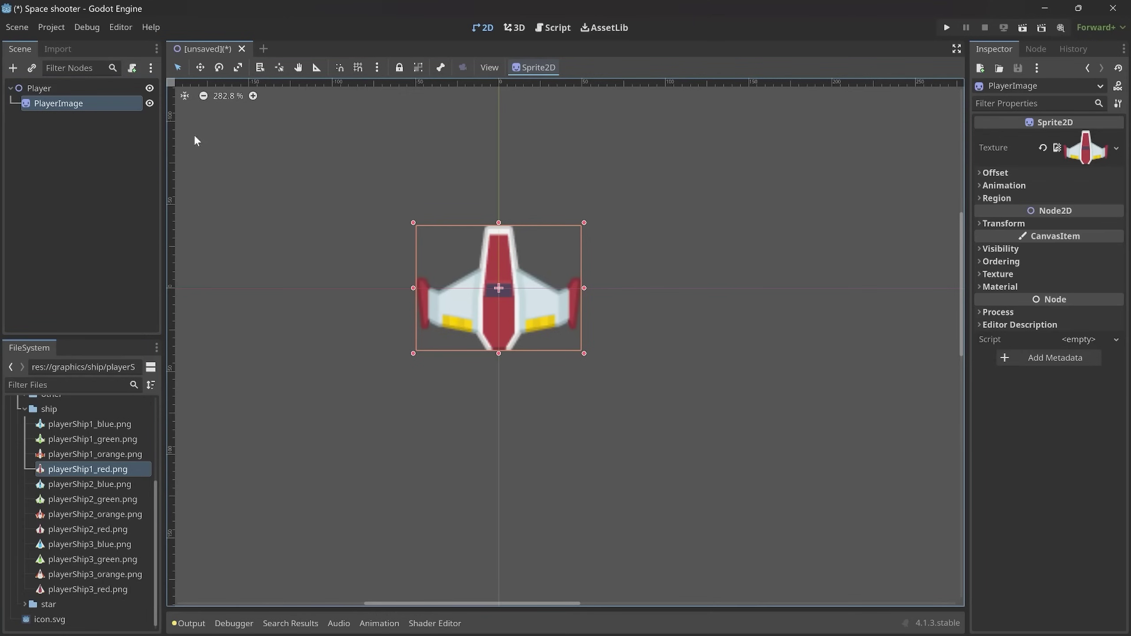
left_click(48, 89)
left_click(52, 103)
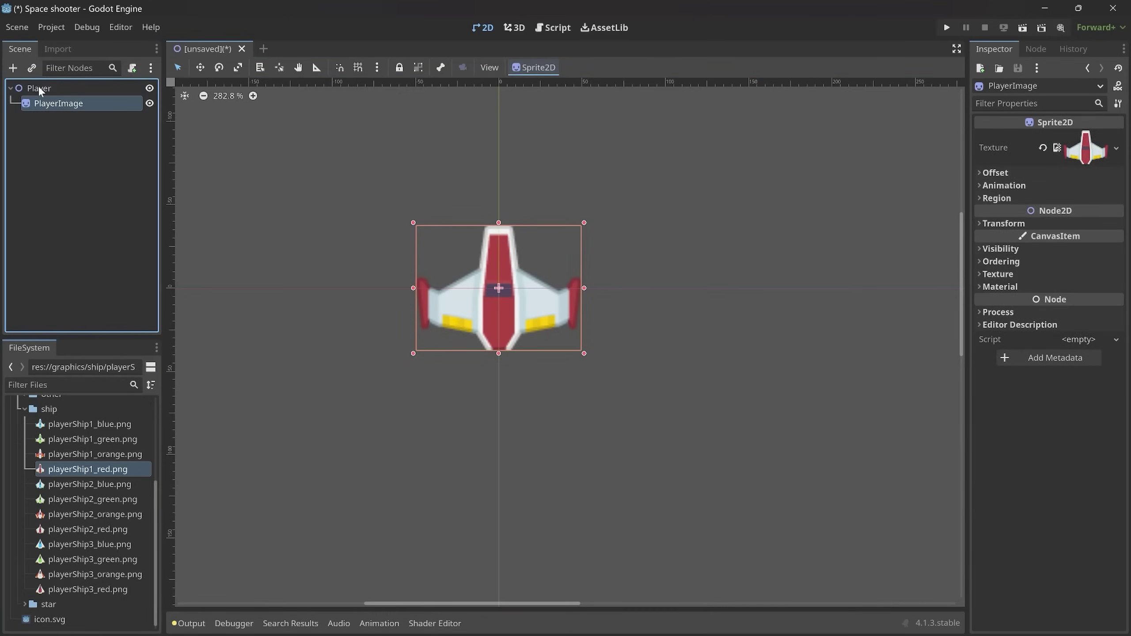
left_click(42, 88)
left_click(51, 102)
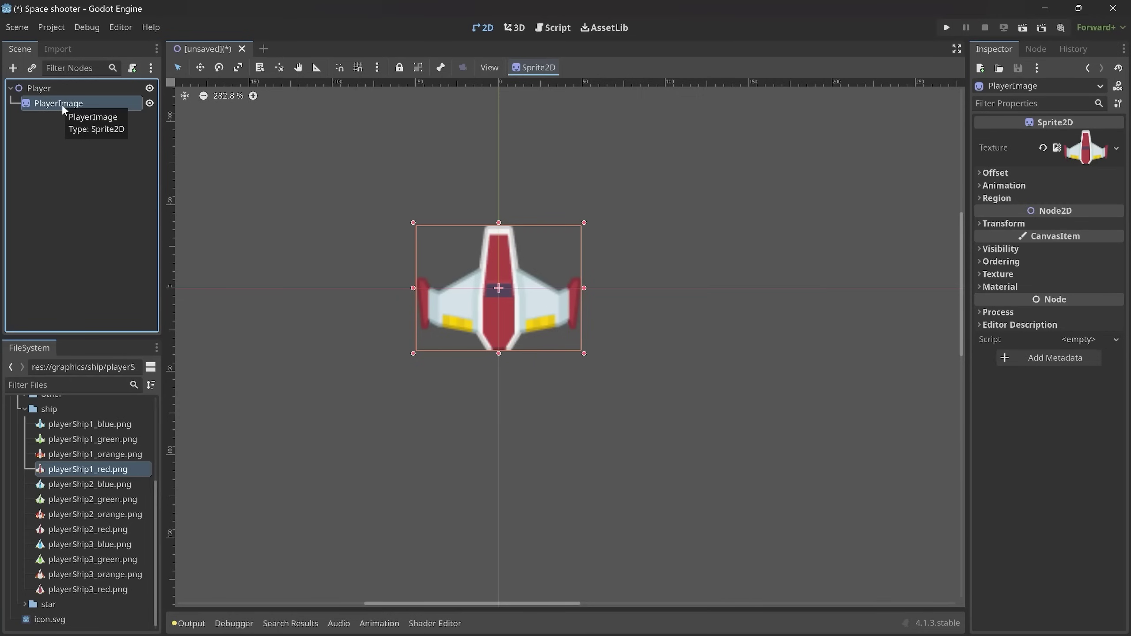
Save the Player scene as player.tscn inside a new project folder named scenes
key("ctrl+s")
key("Escape")
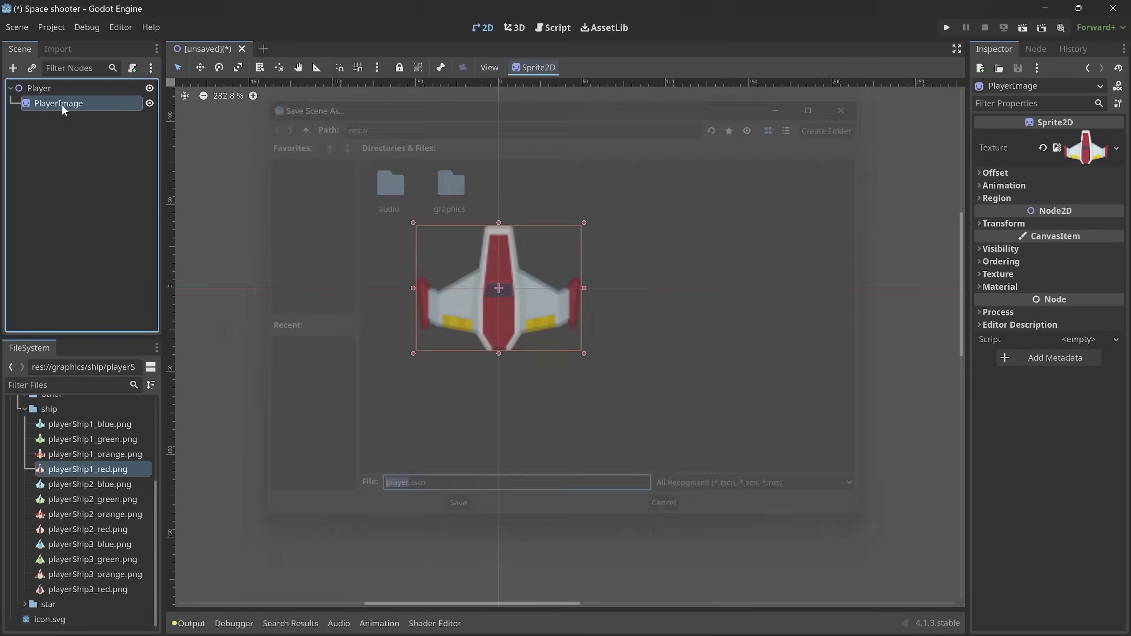
left_click(16, 29)
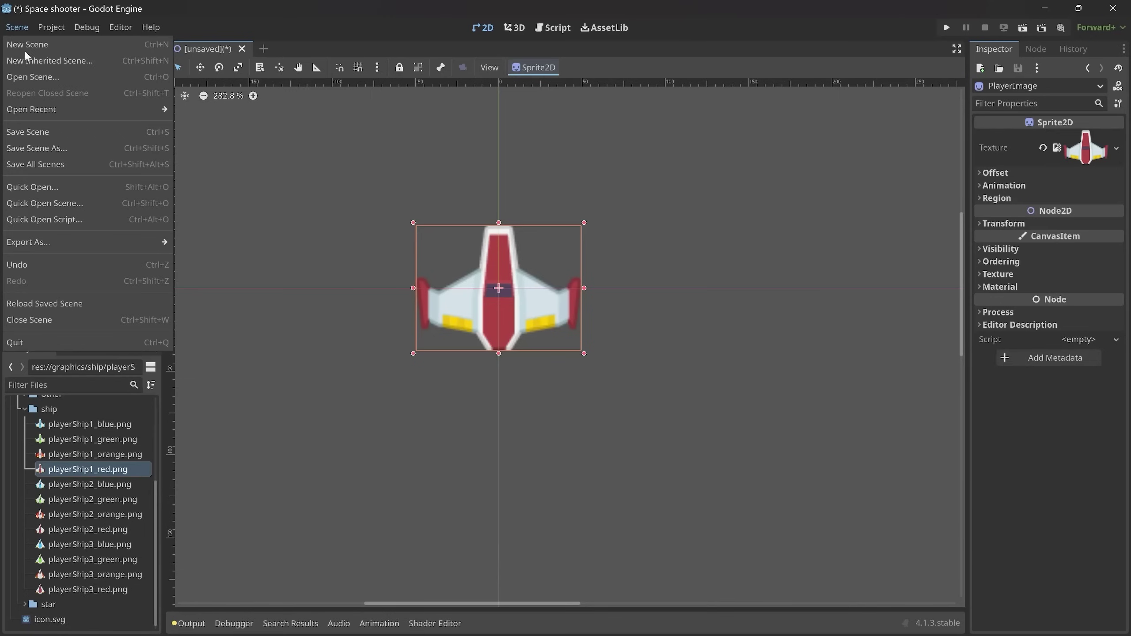
left_click(44, 131)
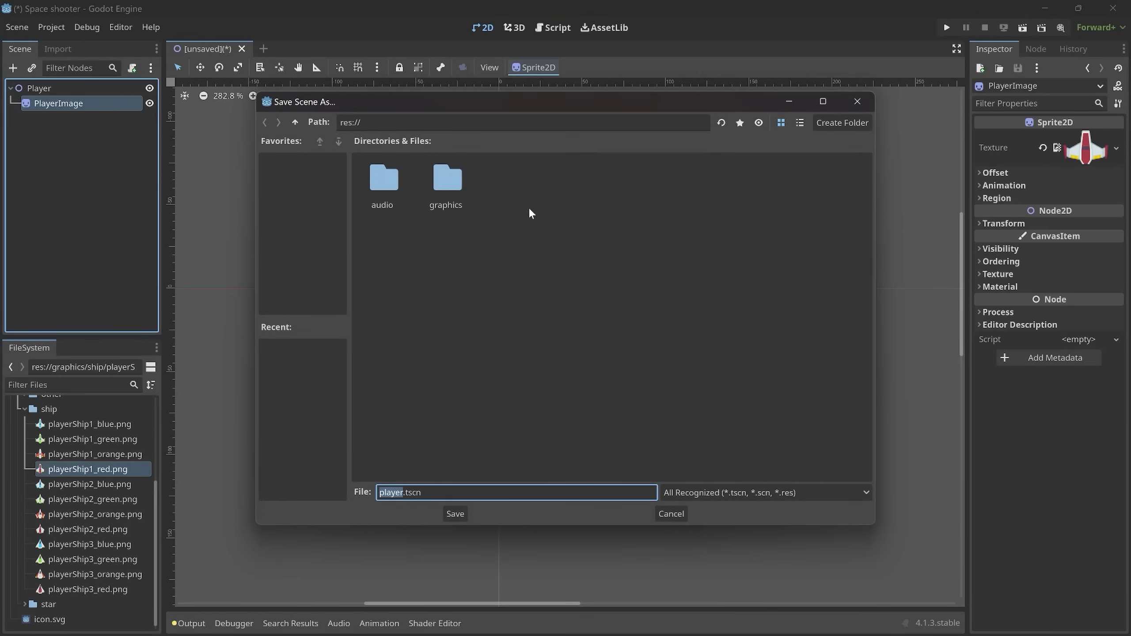
left_click(843, 121)
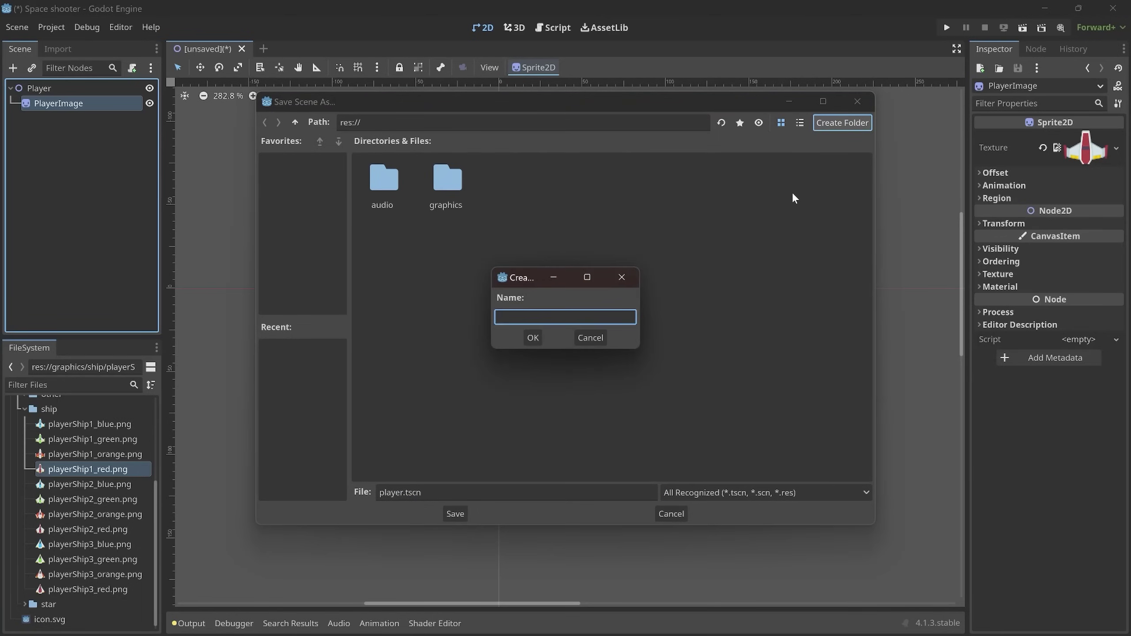
type("scenes")
key("Return")
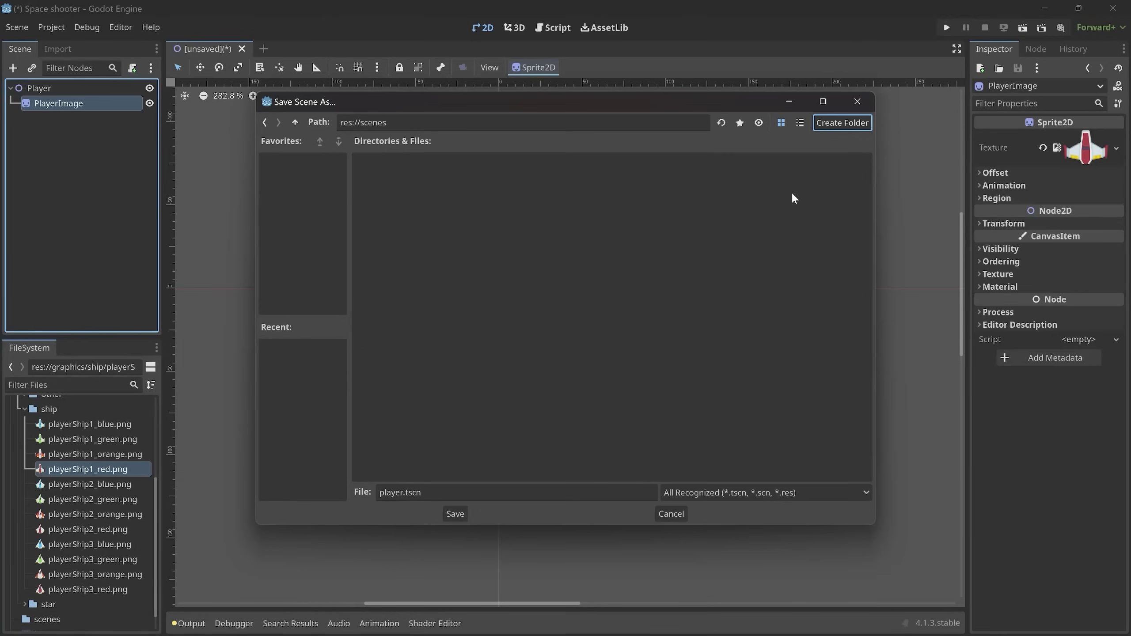
left_click_drag(404, 492, 422, 492)
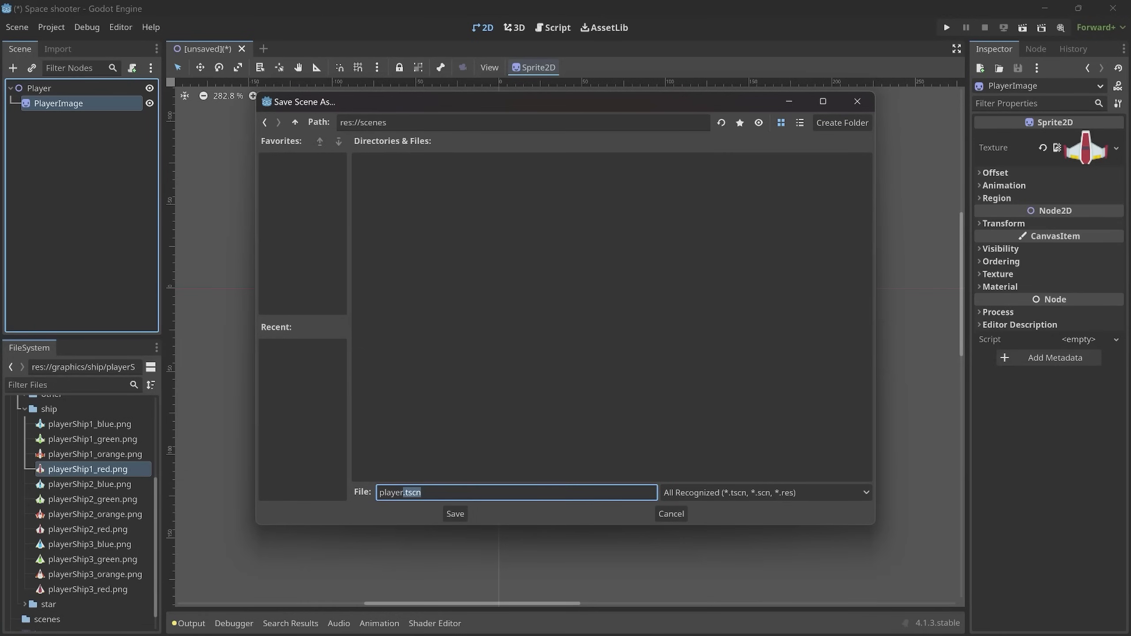
left_click(458, 513)
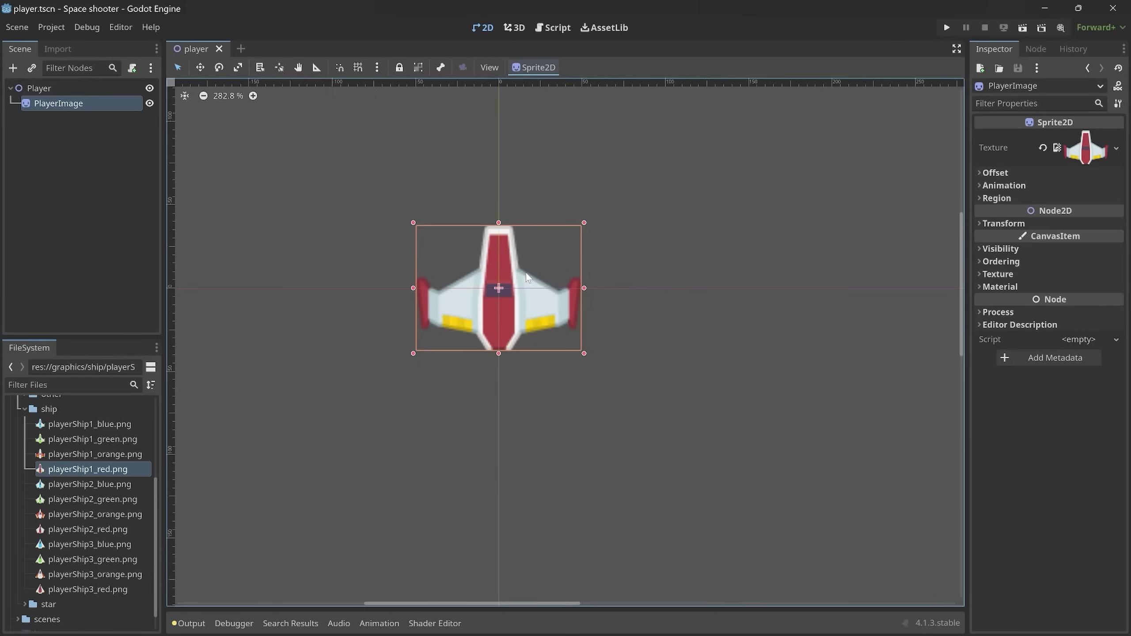
Create a new 2D scene with its root node renamed to Level and save it as level.tscn in the scenes folder
left_click(240, 50)
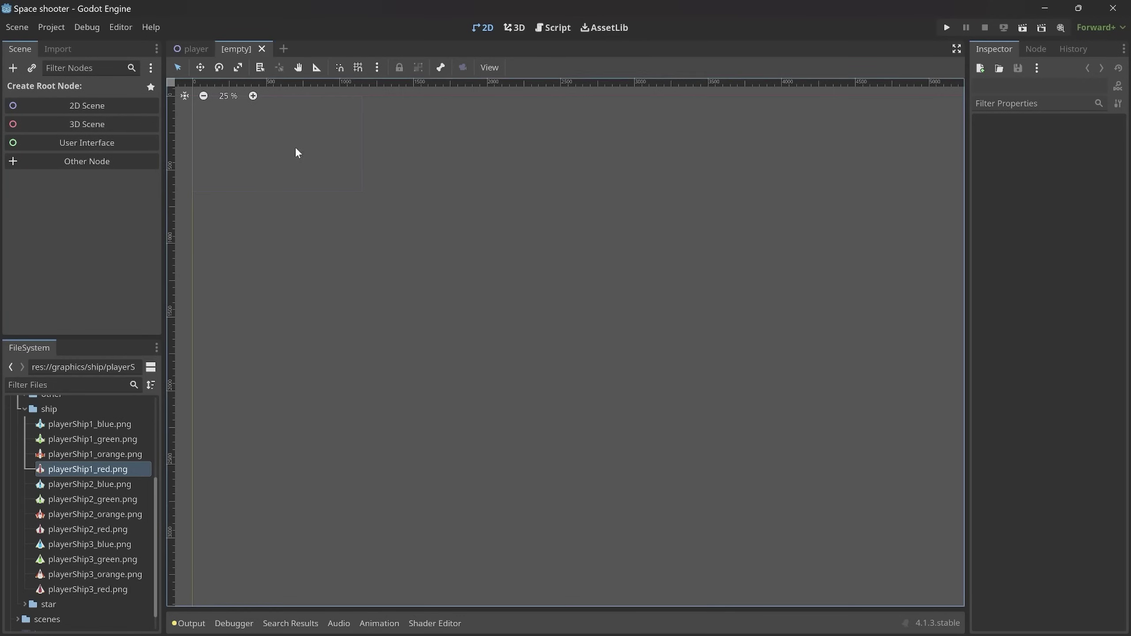
scroll(261, 136, "up", 10)
middle_click_drag(260, 168, 579, 354)
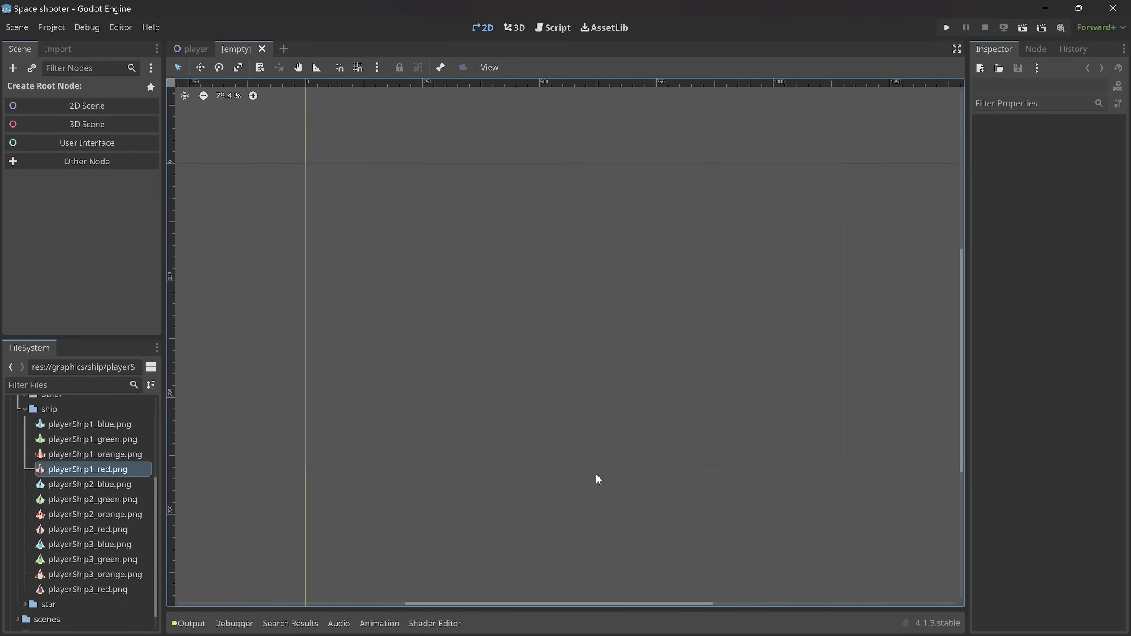
left_click(88, 106)
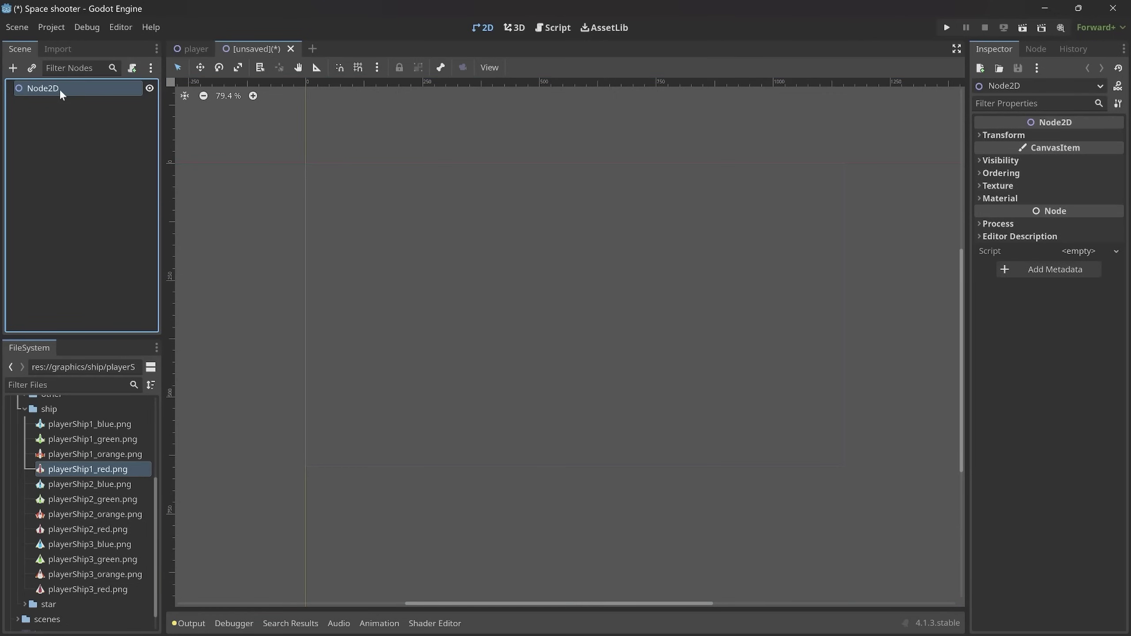
double_click(57, 85)
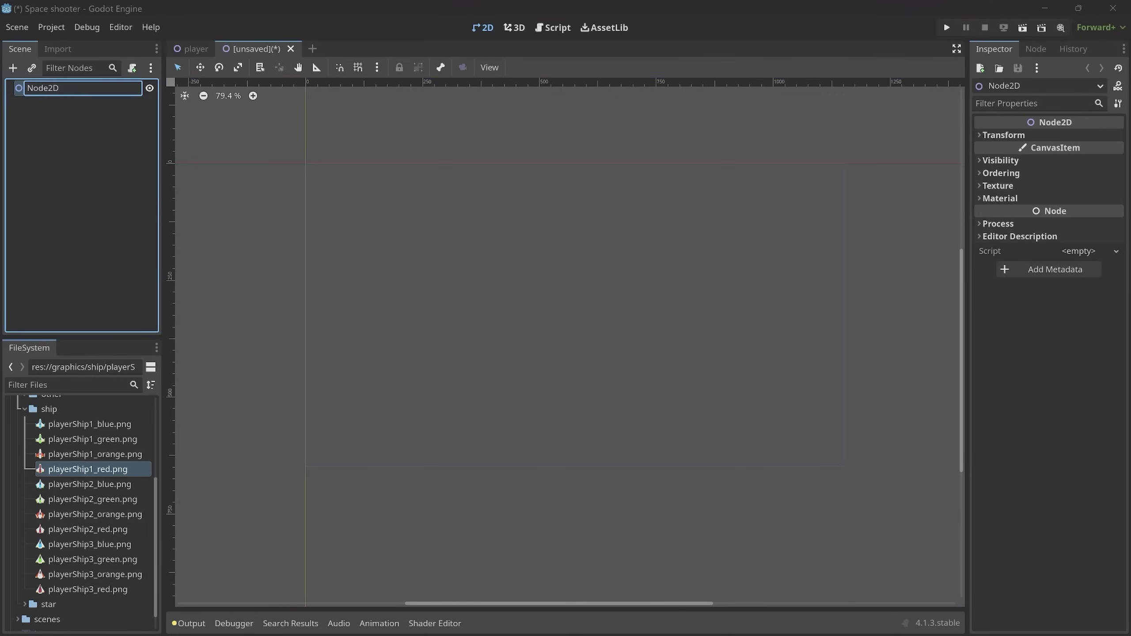
key("ctrl+a")
type("Level")
key("Return")
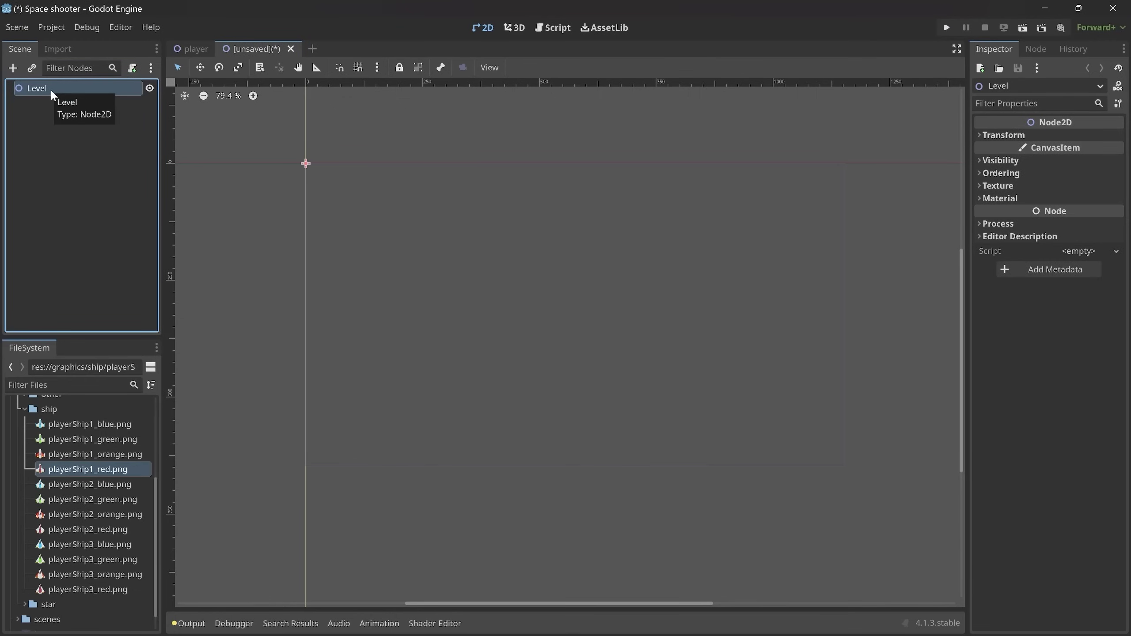
key("ctrl+s")
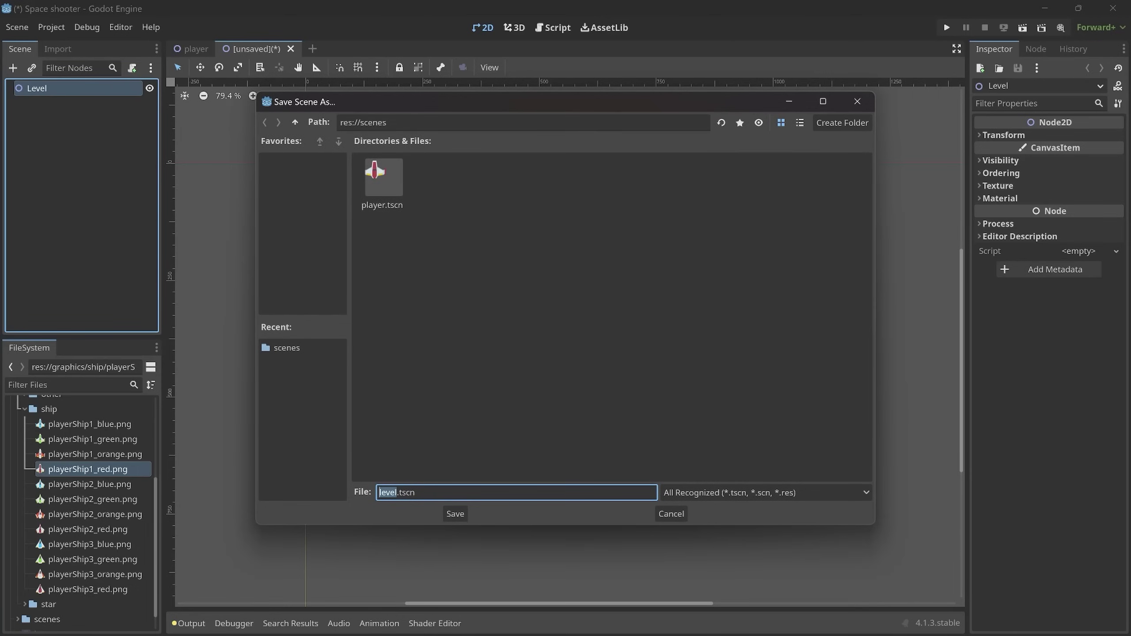
left_click(453, 514)
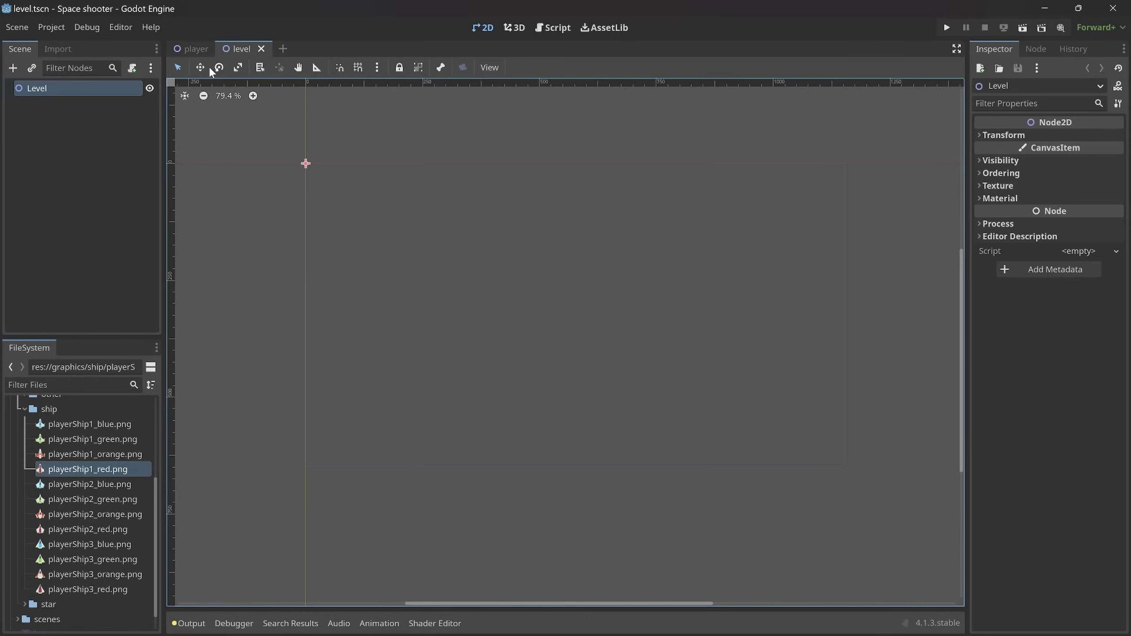
left_click(191, 49)
left_click(251, 50)
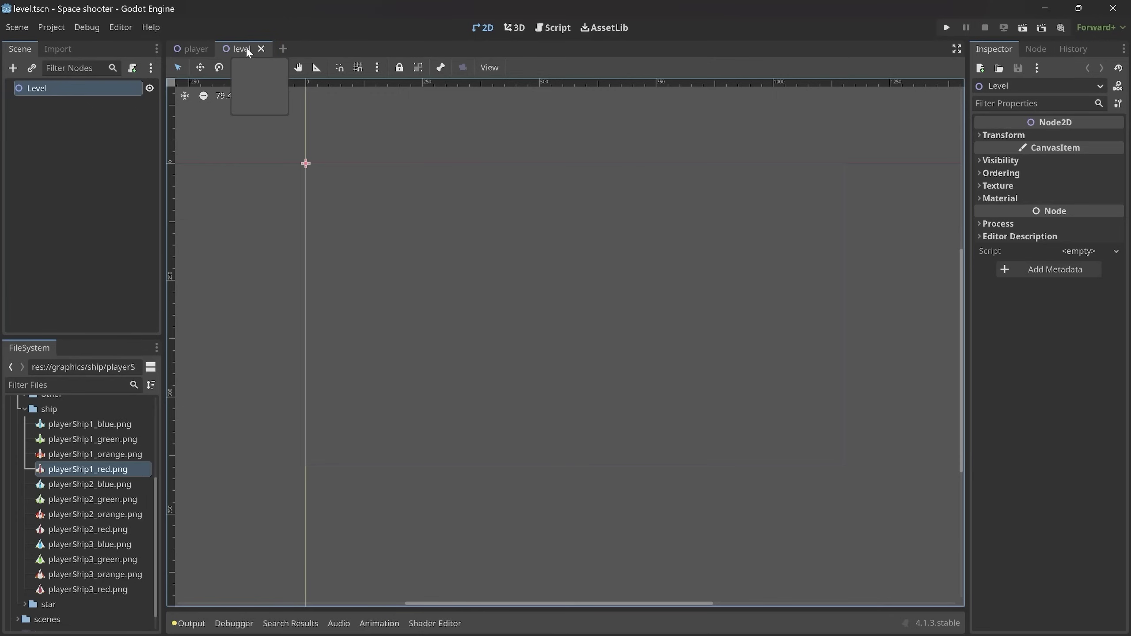
left_click(189, 51)
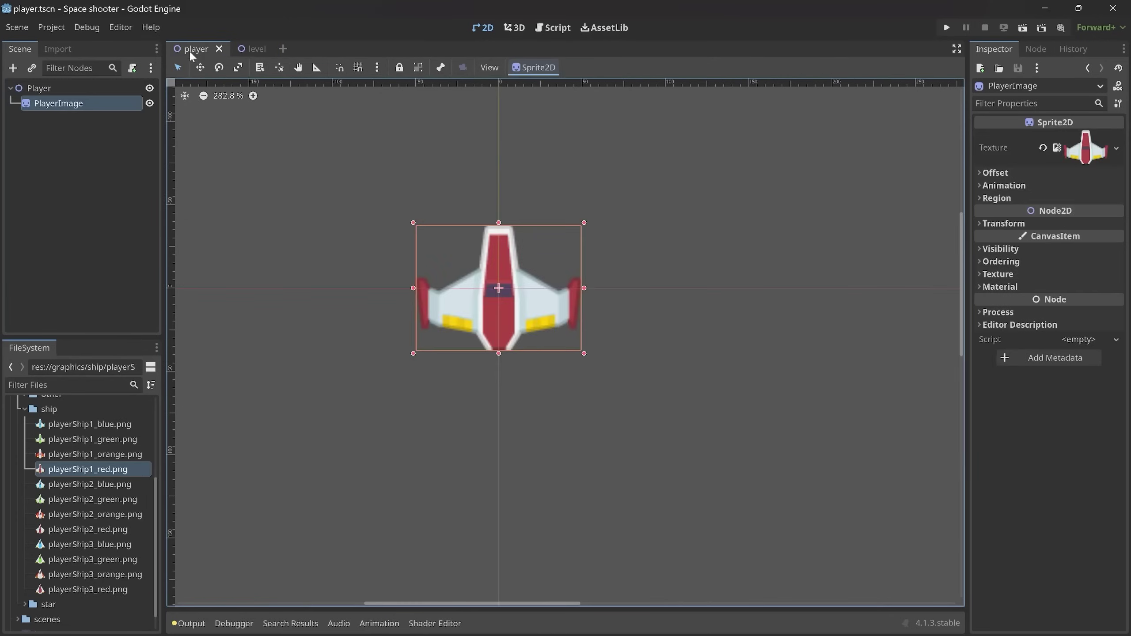
left_click(254, 50)
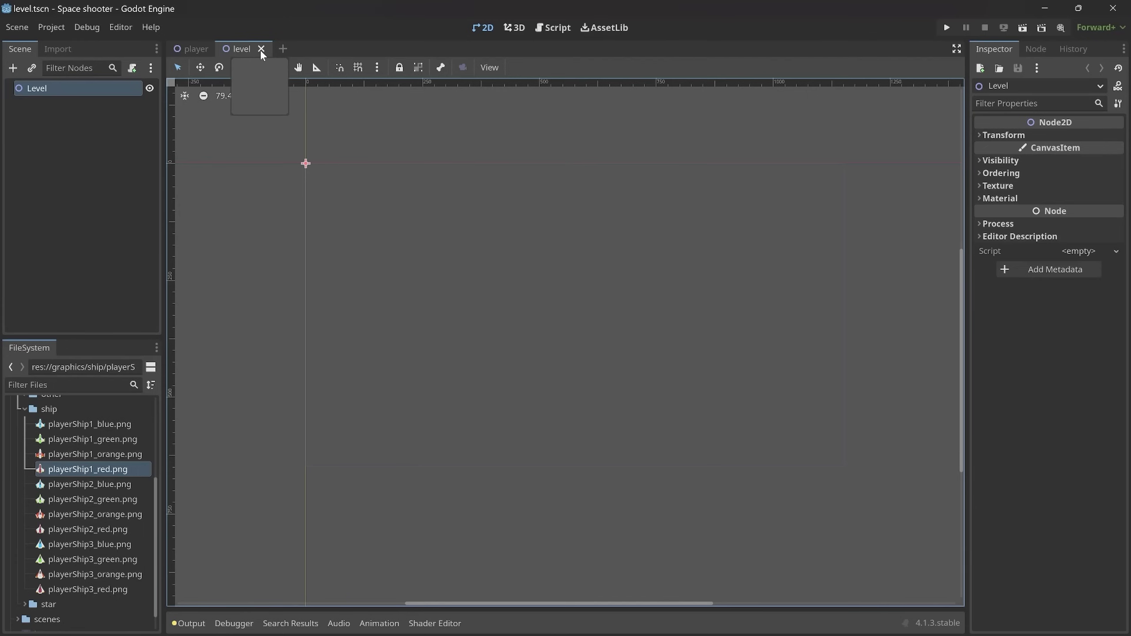
Instantiate scenes/player.tscn as a child of Level and move the ship to near the centre of the game viewport
left_click(33, 68)
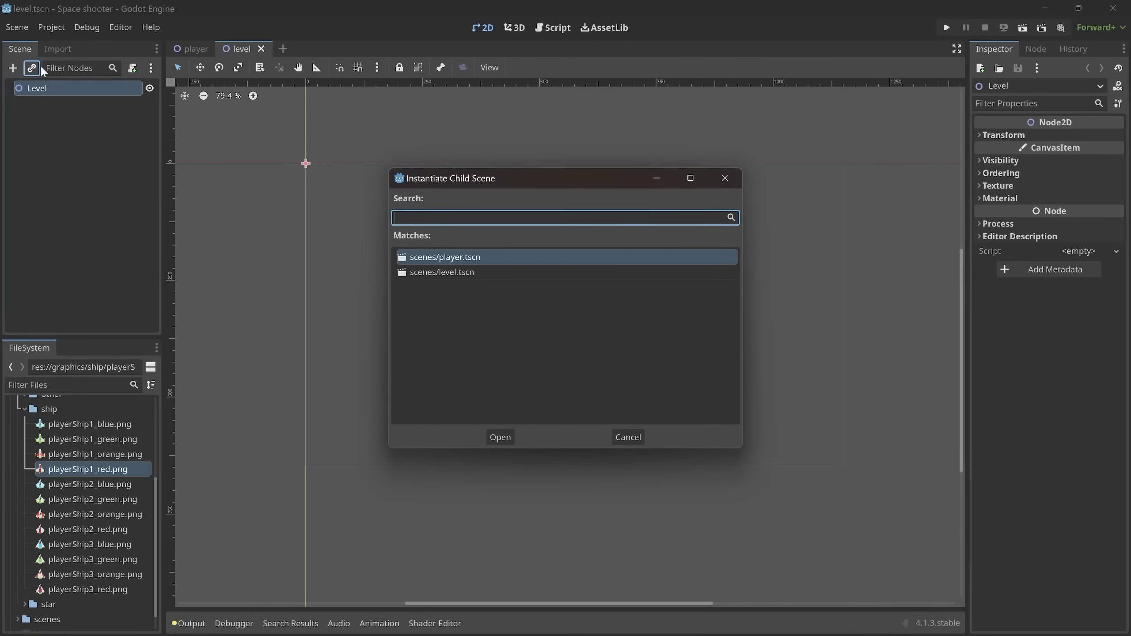
double_click(465, 257)
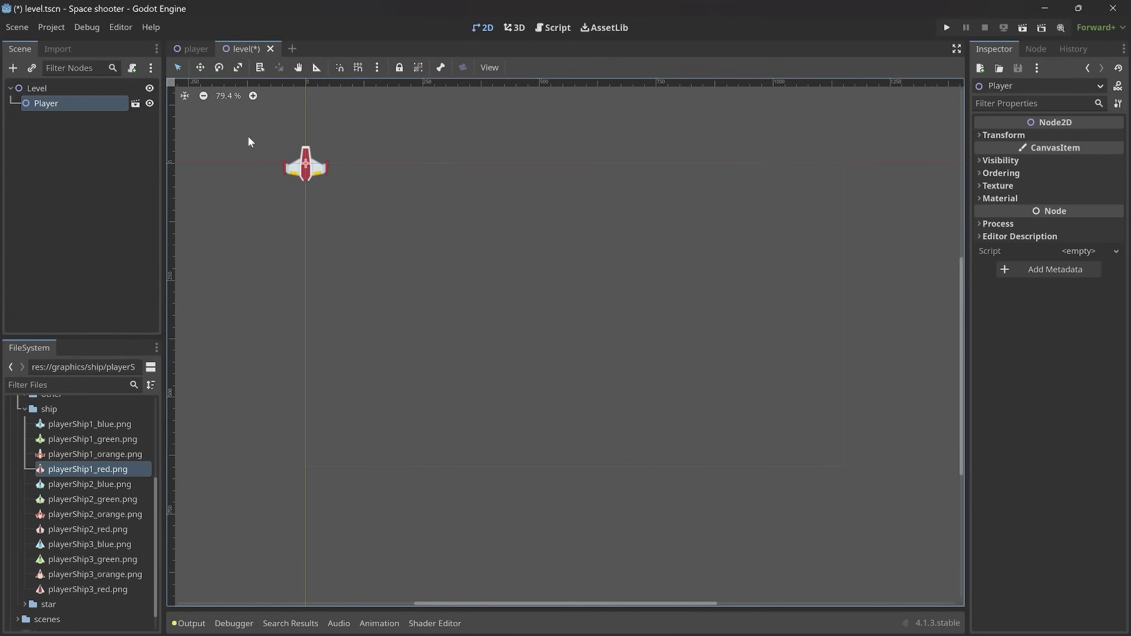
left_click_drag(306, 166, 571, 292)
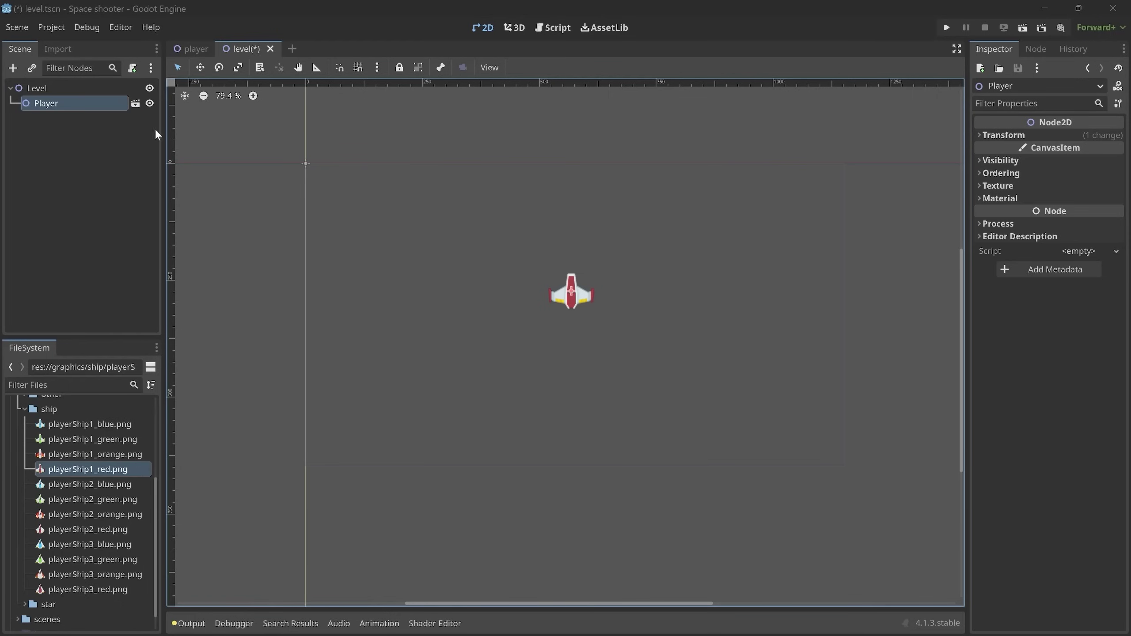
Open the Player instance's source scene for viewing and return to the level scene
left_click(134, 104)
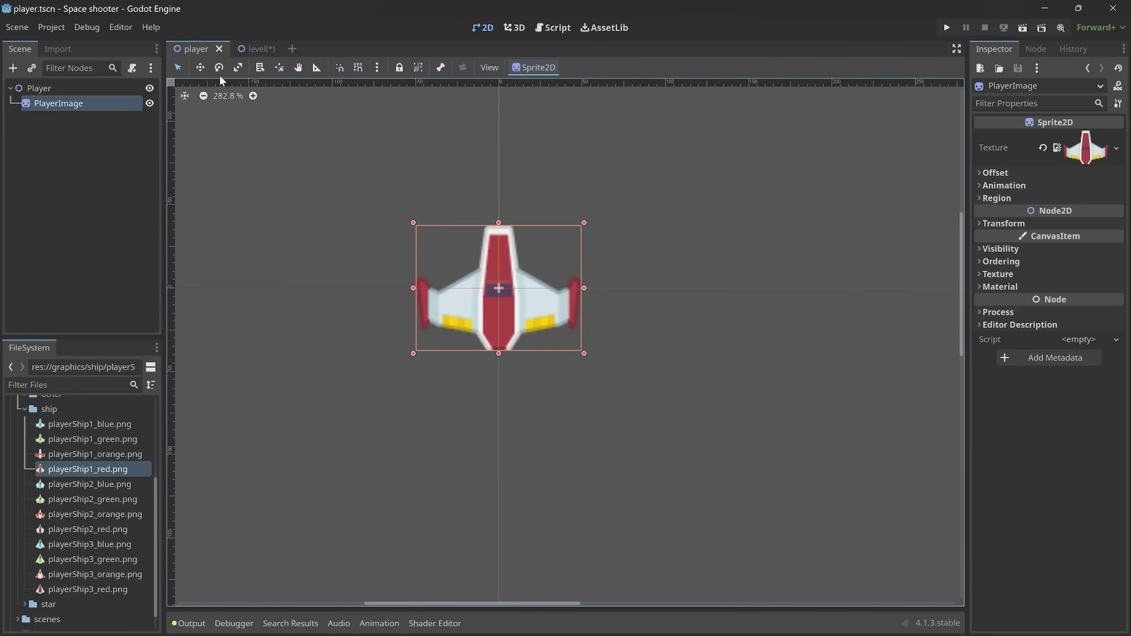
left_click(256, 50)
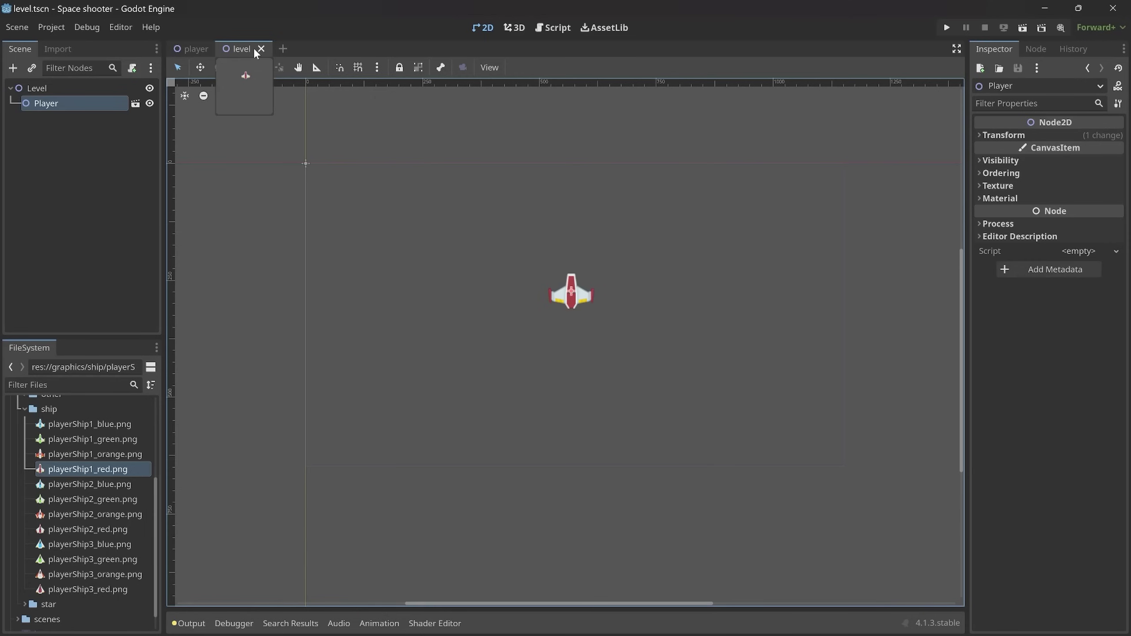
left_click(195, 50)
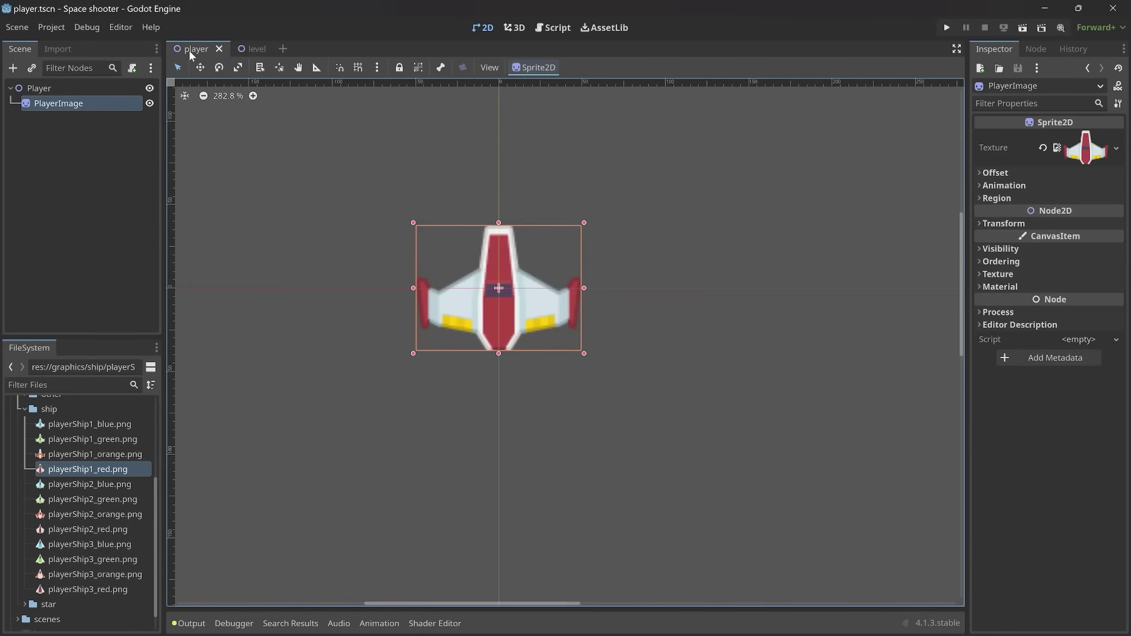
left_click(253, 49)
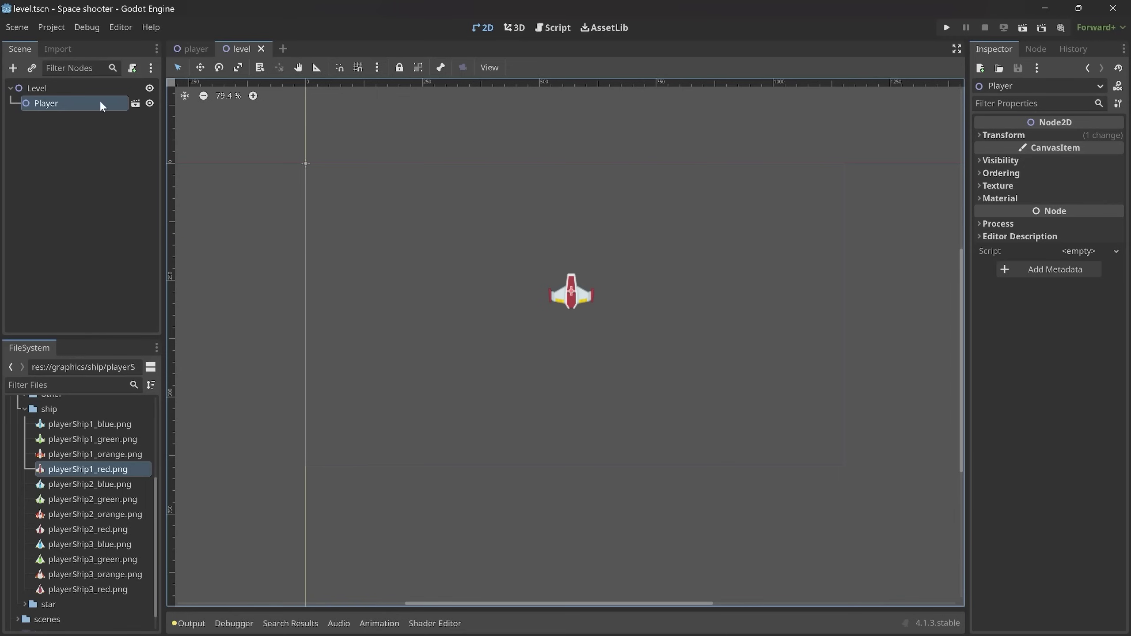
Add a Sprite2D node as a child of Level and rename it to BG
left_click(43, 90)
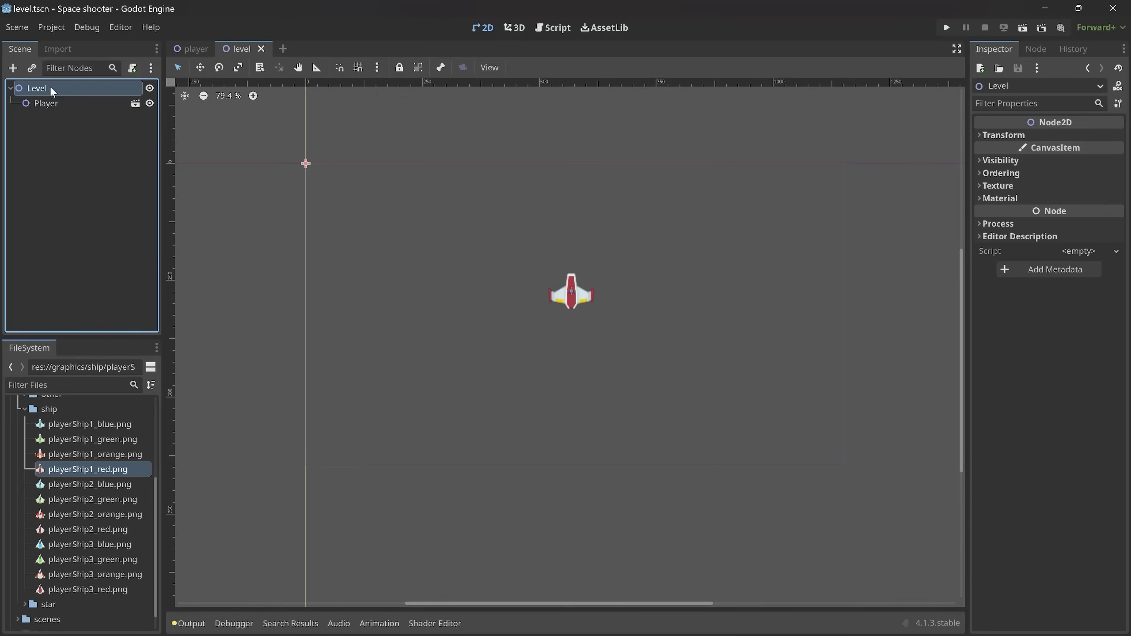
left_click(13, 68)
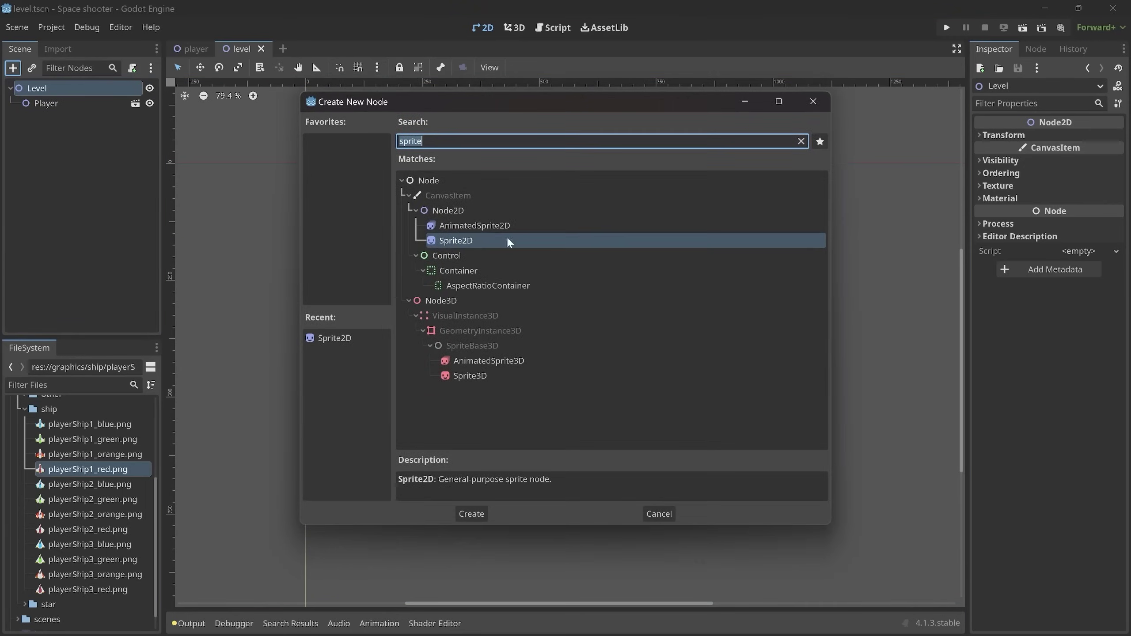
double_click(465, 241)
left_click(50, 120)
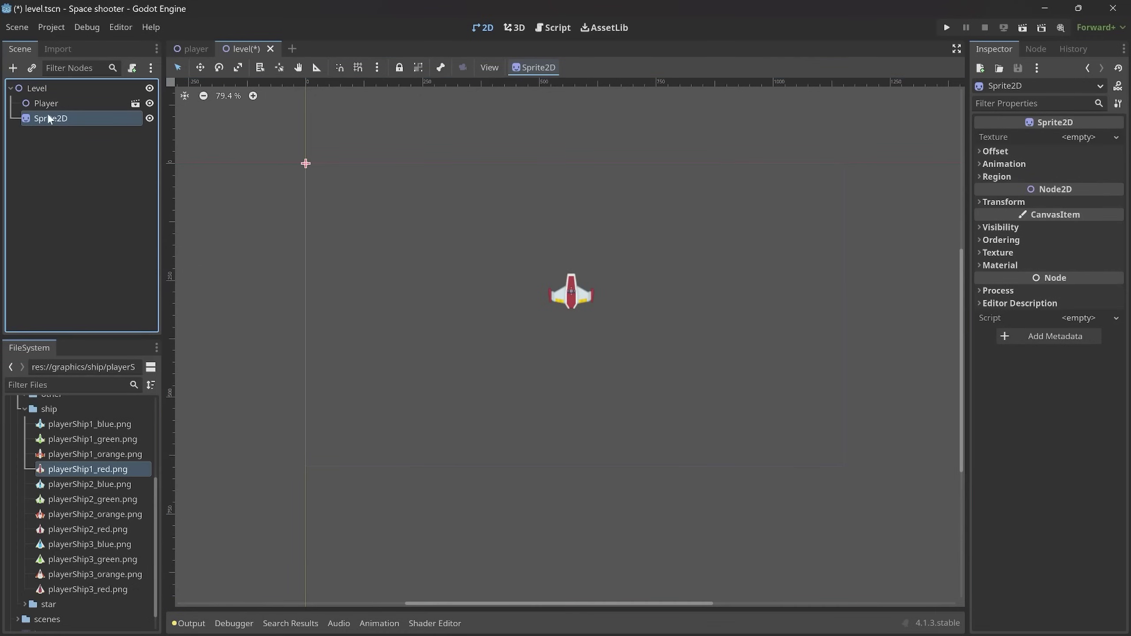
double_click(50, 119)
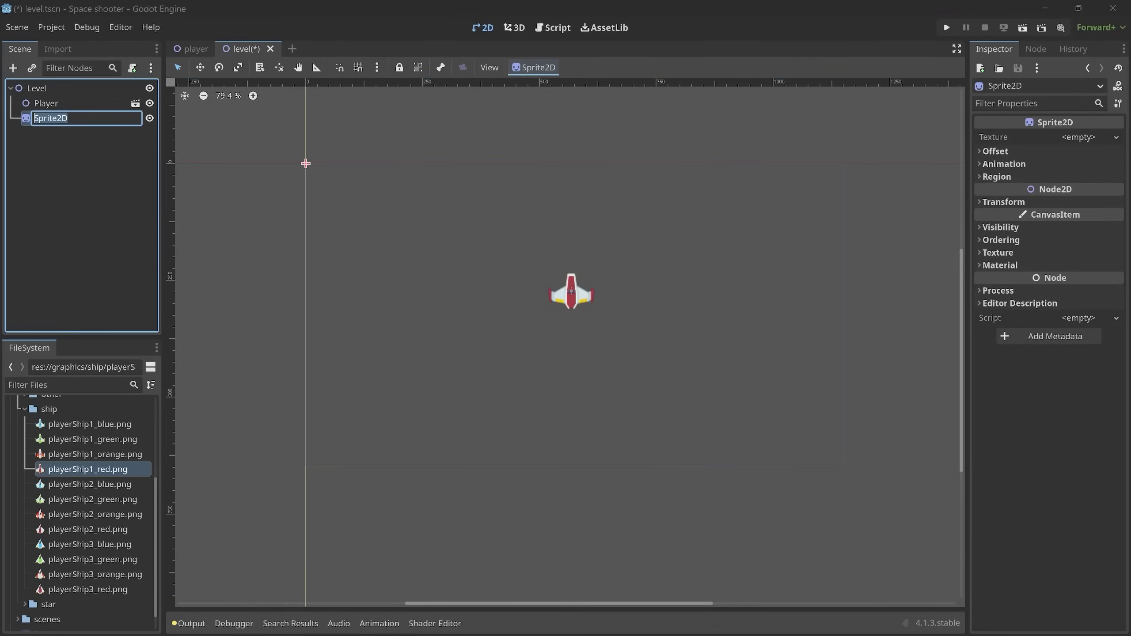
type("BG")
key("Return")
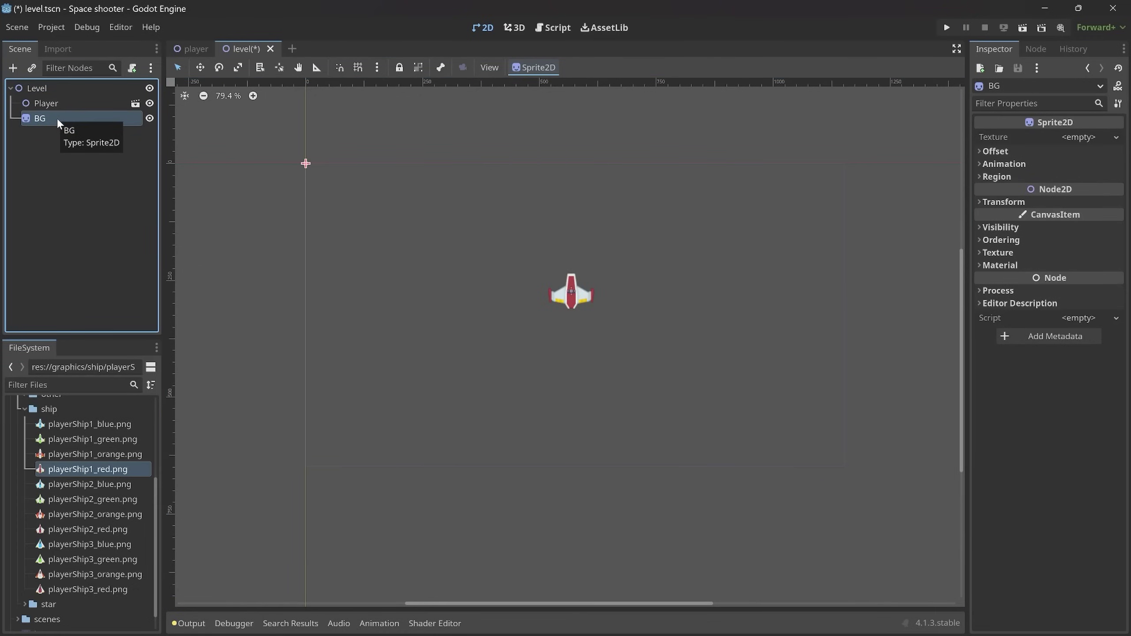
Assign bg.png from the graphics/other folder as the BG sprite's texture
left_click(23, 410)
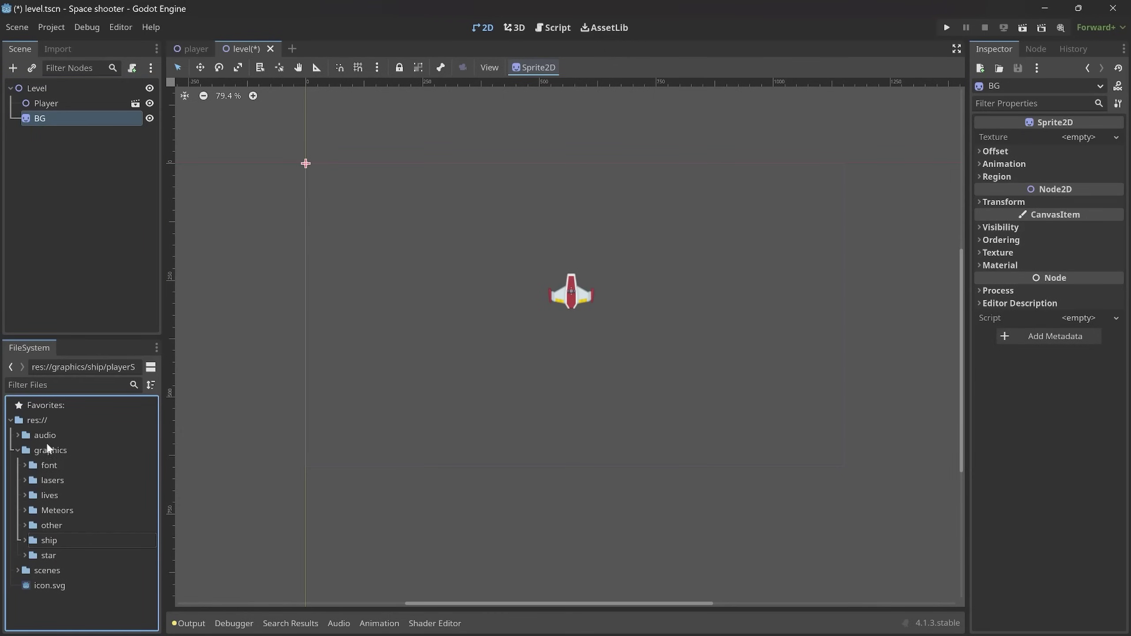
left_click(24, 525)
left_click(62, 540)
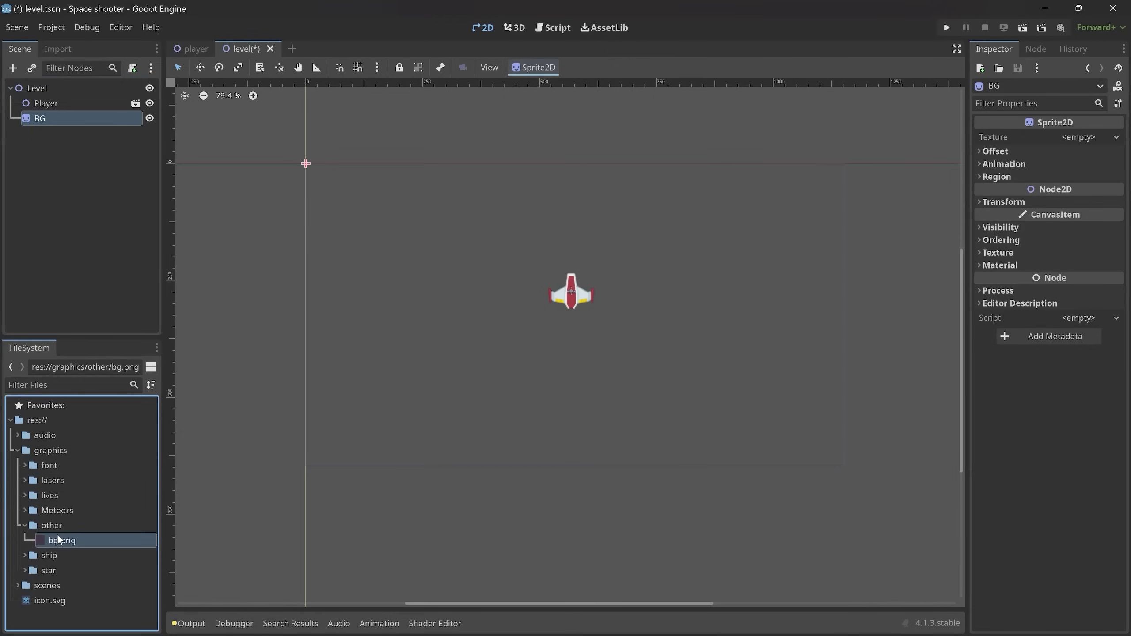
left_click_drag(64, 541, 1078, 138)
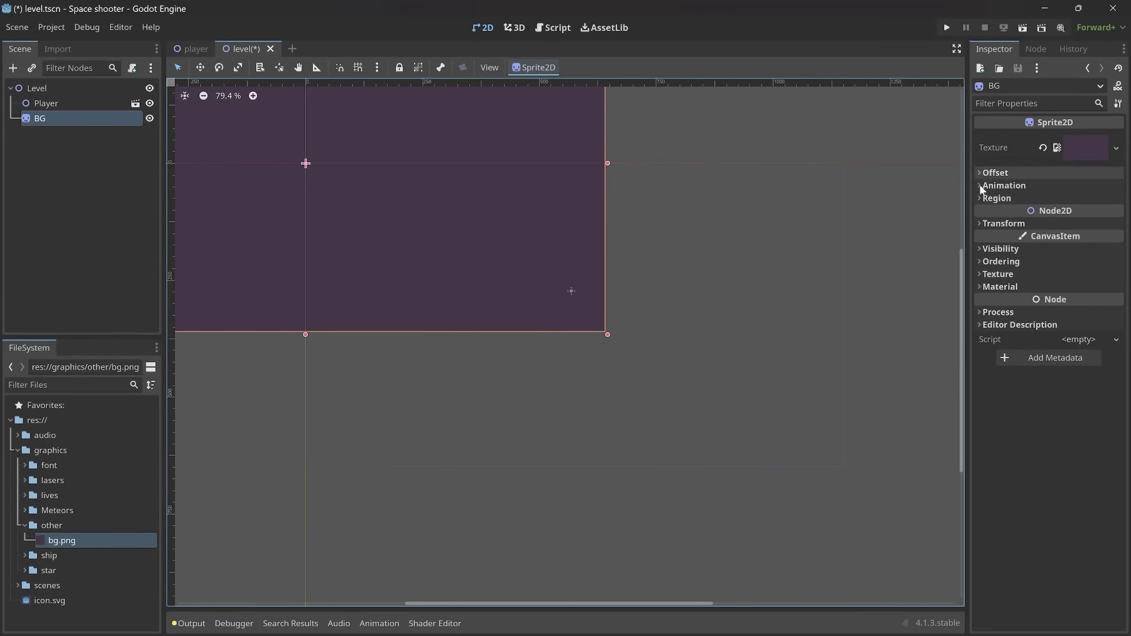
middle_click_drag(292, 134, 335, 156)
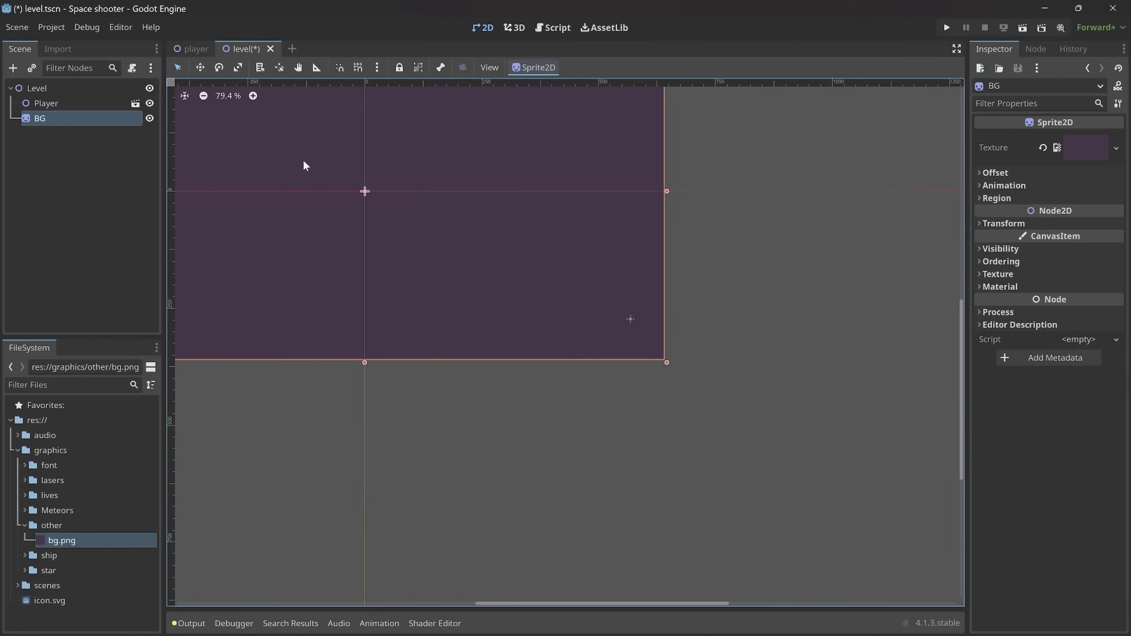
Move the BG sprite to cover the whole game viewport and place it before Player in the Level node order
left_click_drag(302, 163, 573, 314)
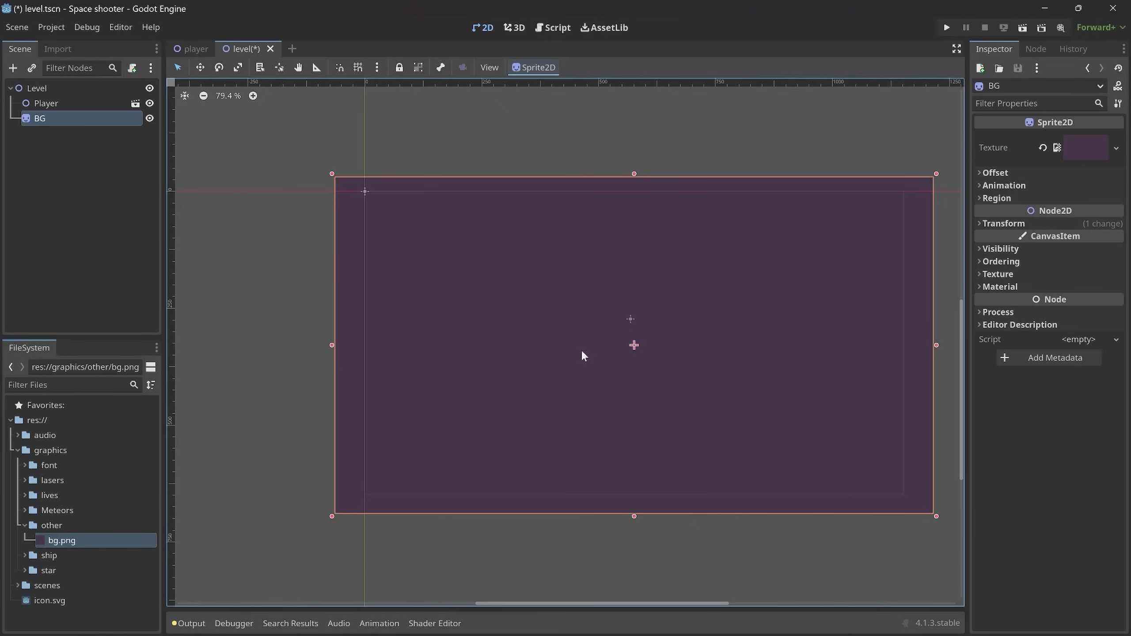
left_click(52, 102)
left_click(57, 115)
left_click(58, 104)
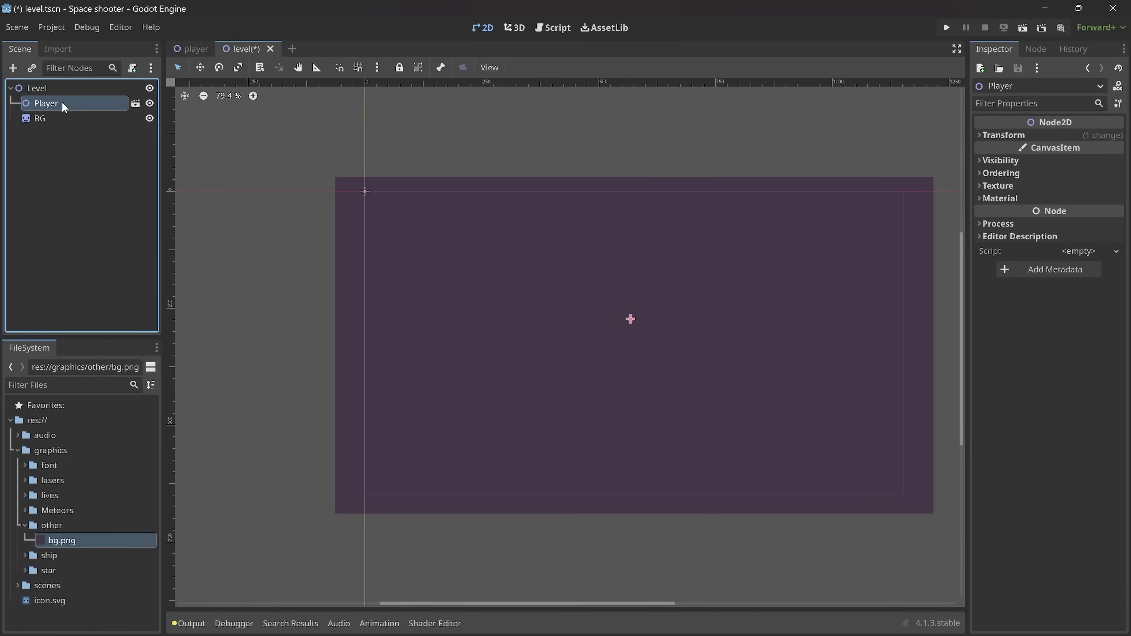
left_click(60, 116)
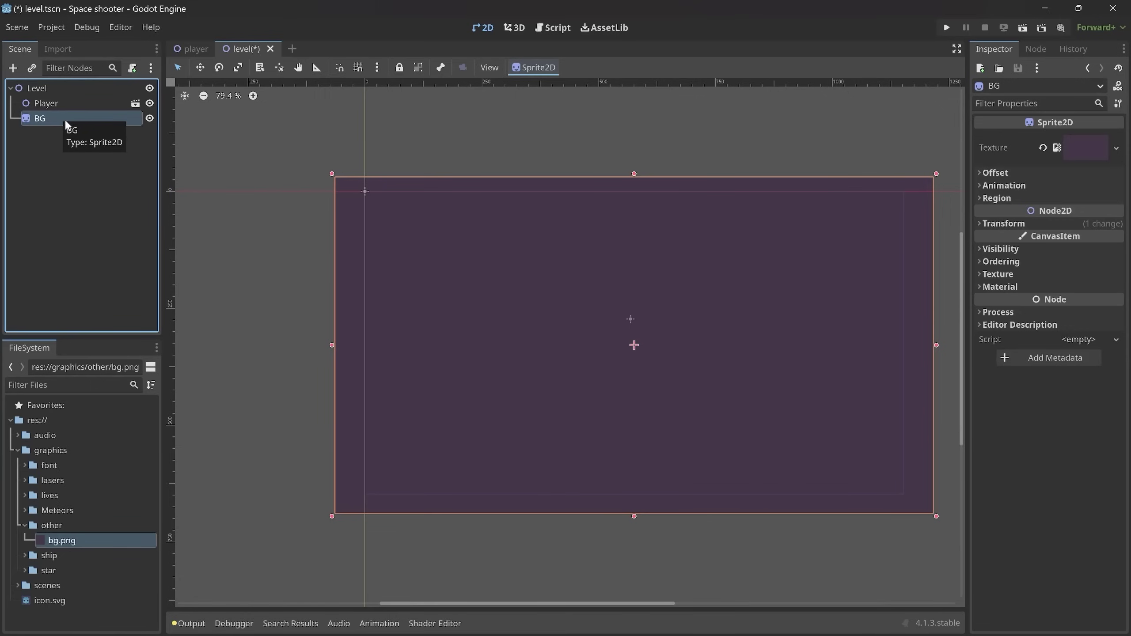
left_click_drag(46, 123, 47, 94)
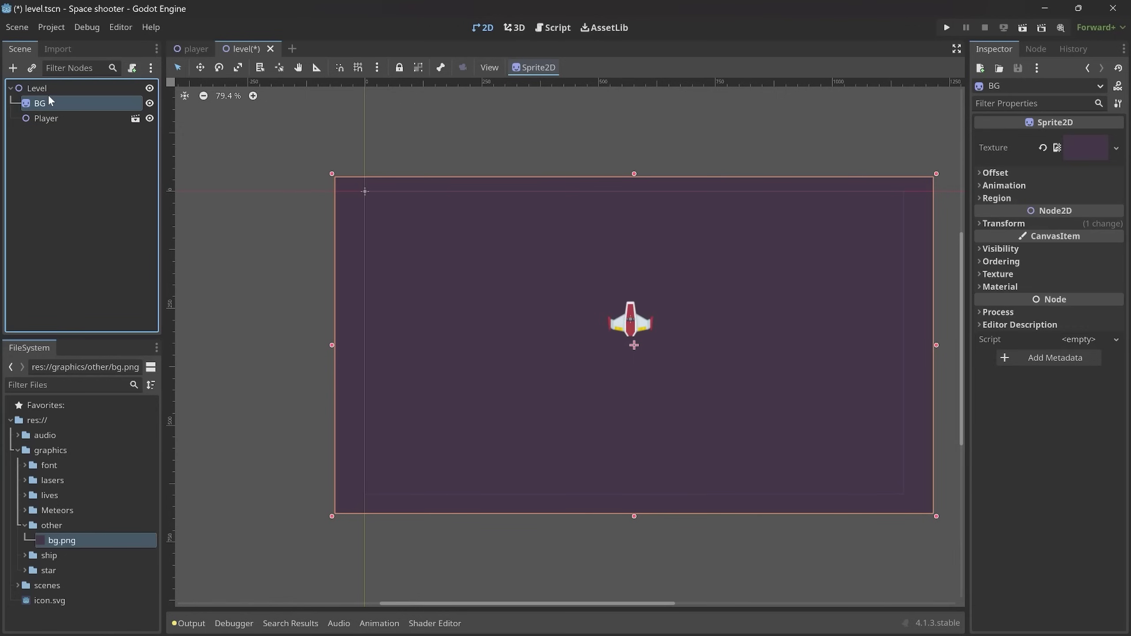
left_click(53, 121)
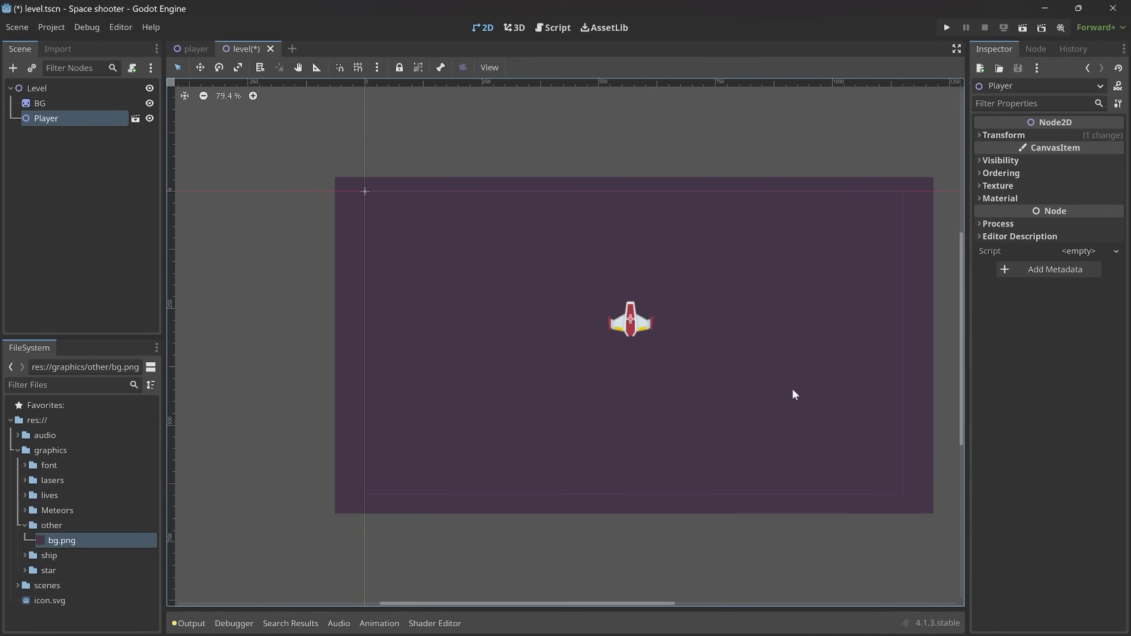
Create a new 2D scene and rename its root node to Meteor
left_click(292, 49)
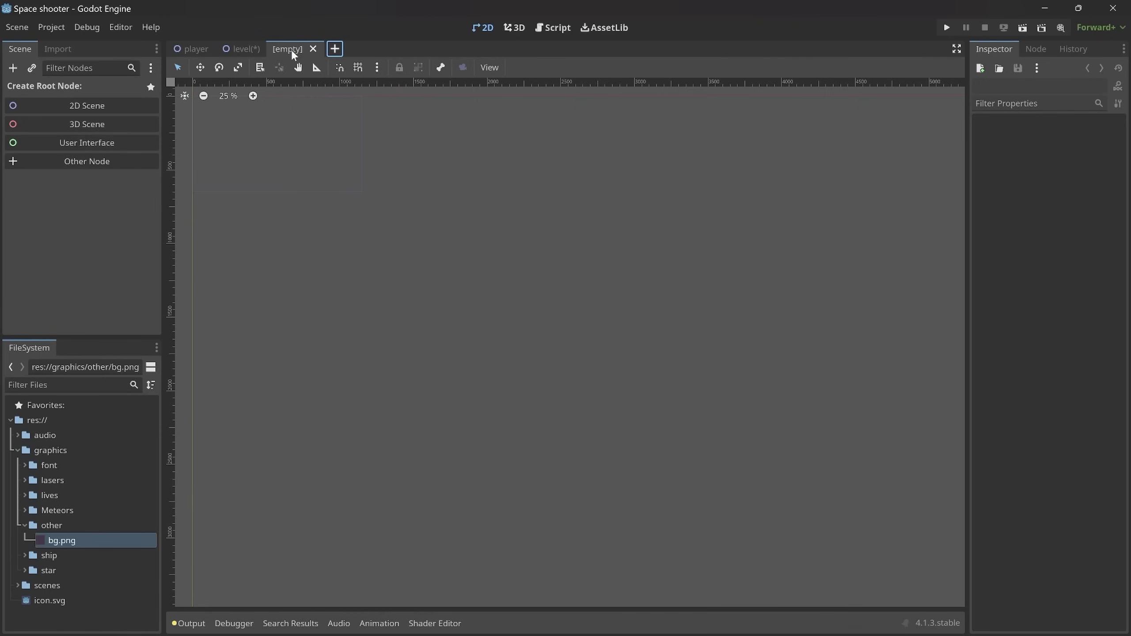
left_click(98, 113)
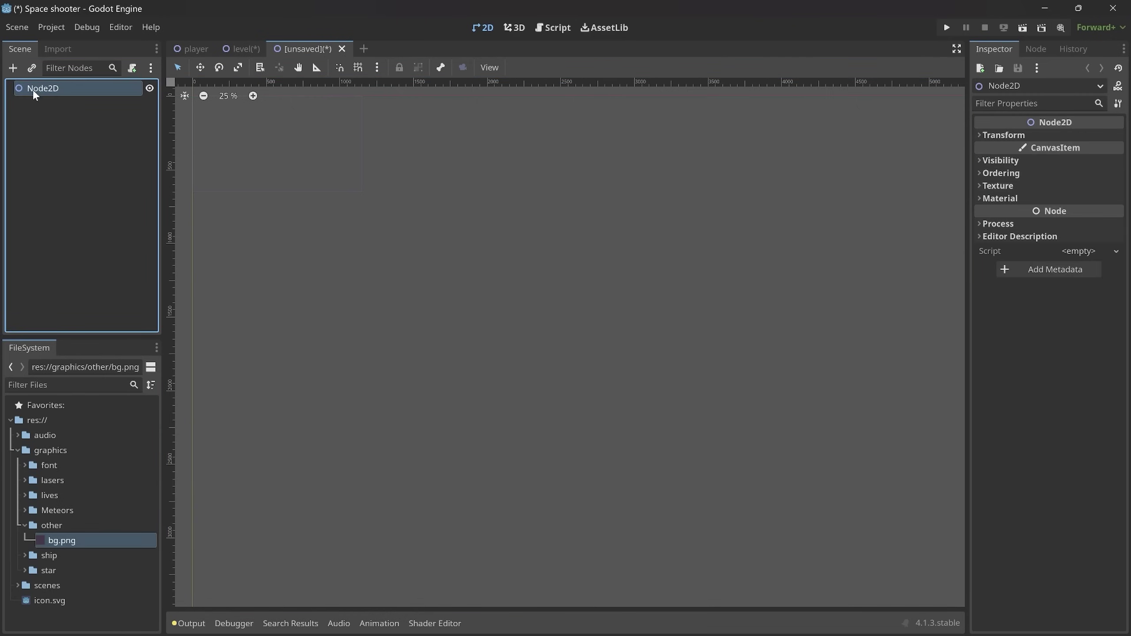
double_click(55, 92)
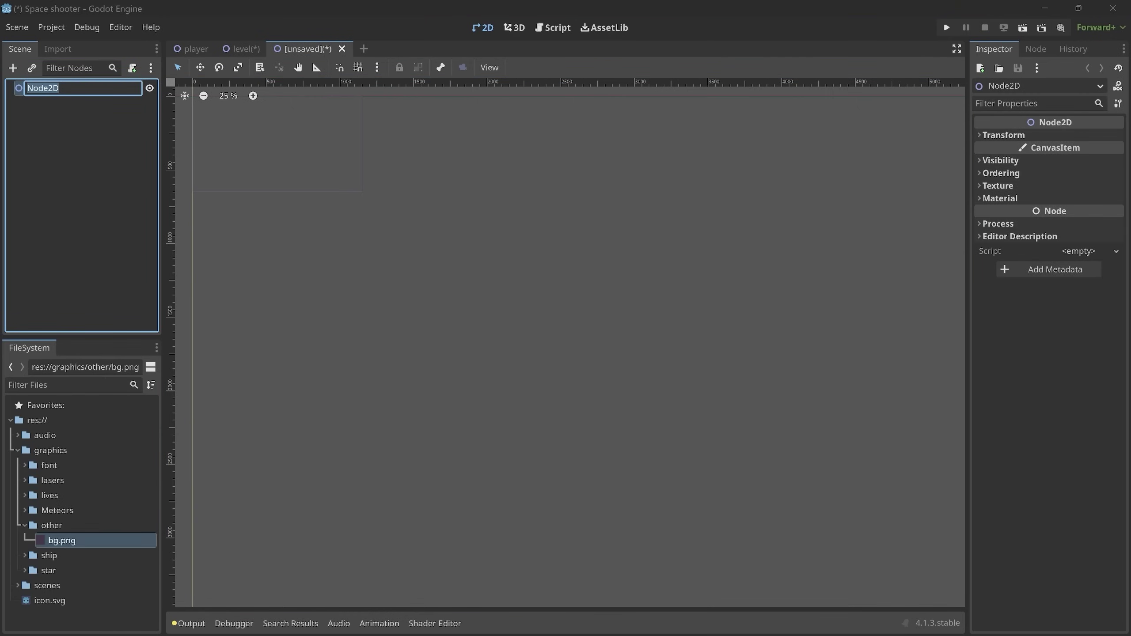
type("Meteor")
key("Return")
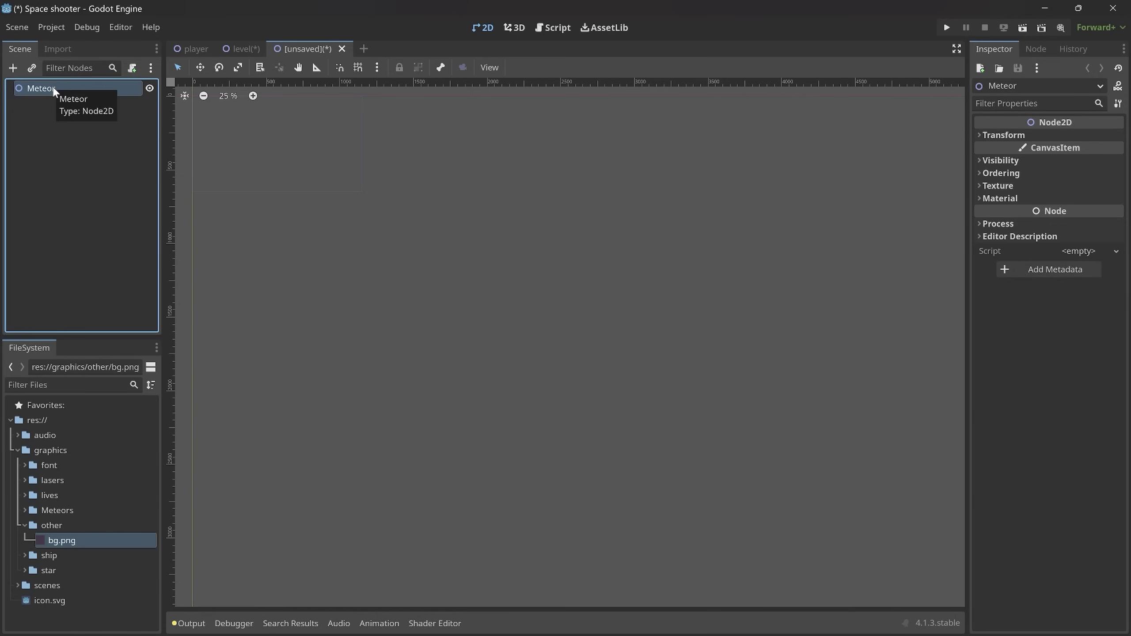
Add a Sprite2D child to Meteor and assign 1.png from the graphics/Meteors folder as its texture
left_click(14, 69)
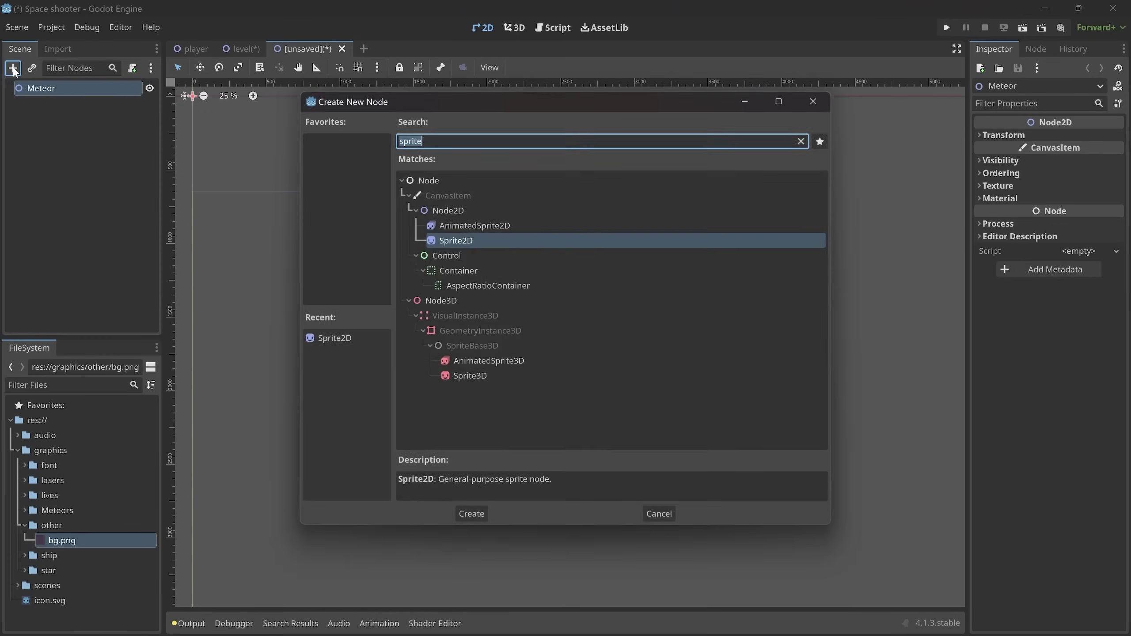
double_click(334, 341)
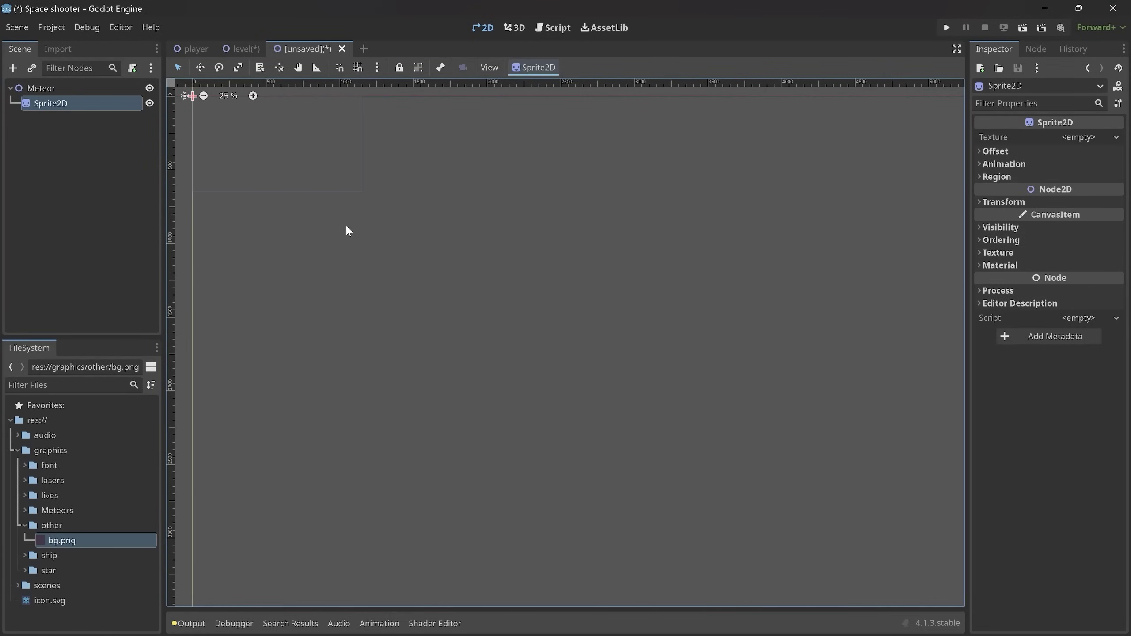
left_click(25, 511)
scroll(70, 514, "down", 2)
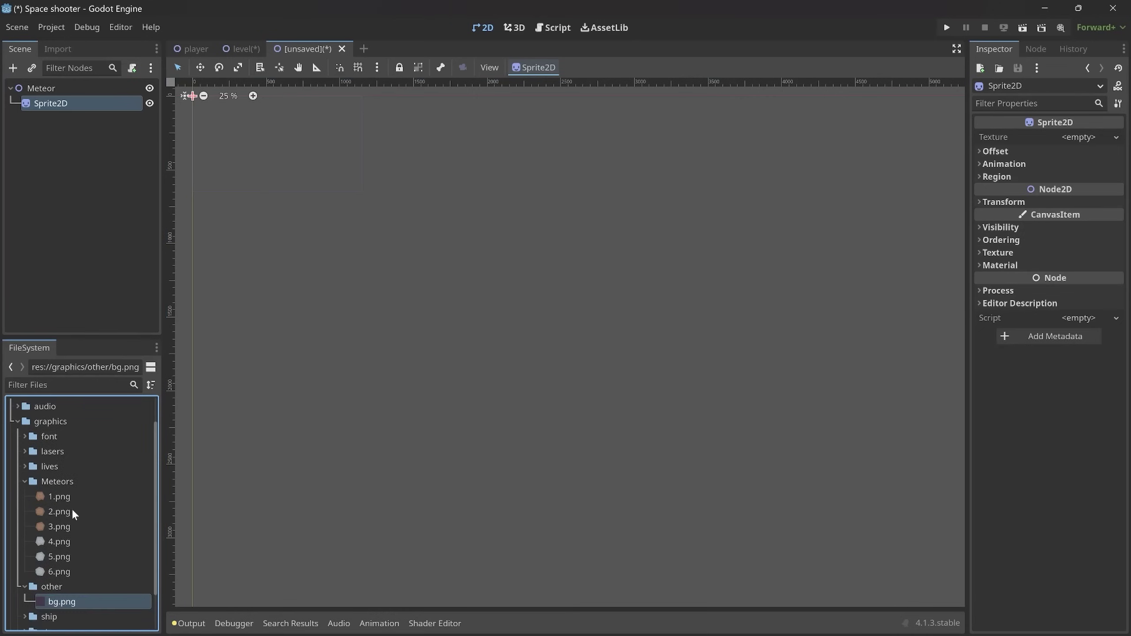
left_click(62, 498)
left_click(59, 571)
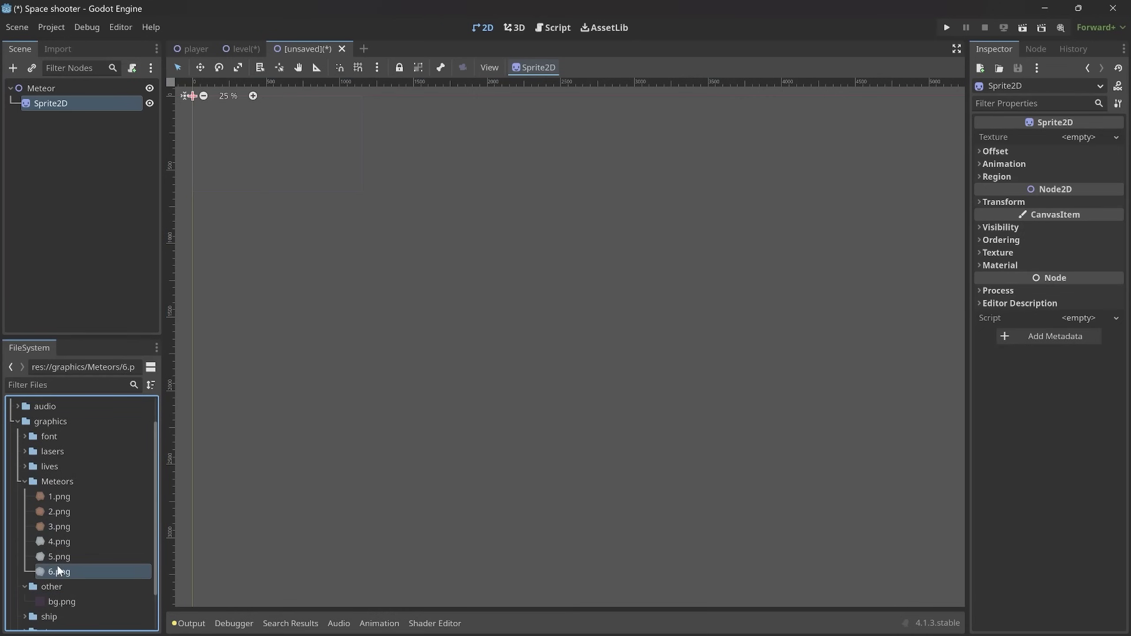
left_click_drag(51, 499, 1082, 139)
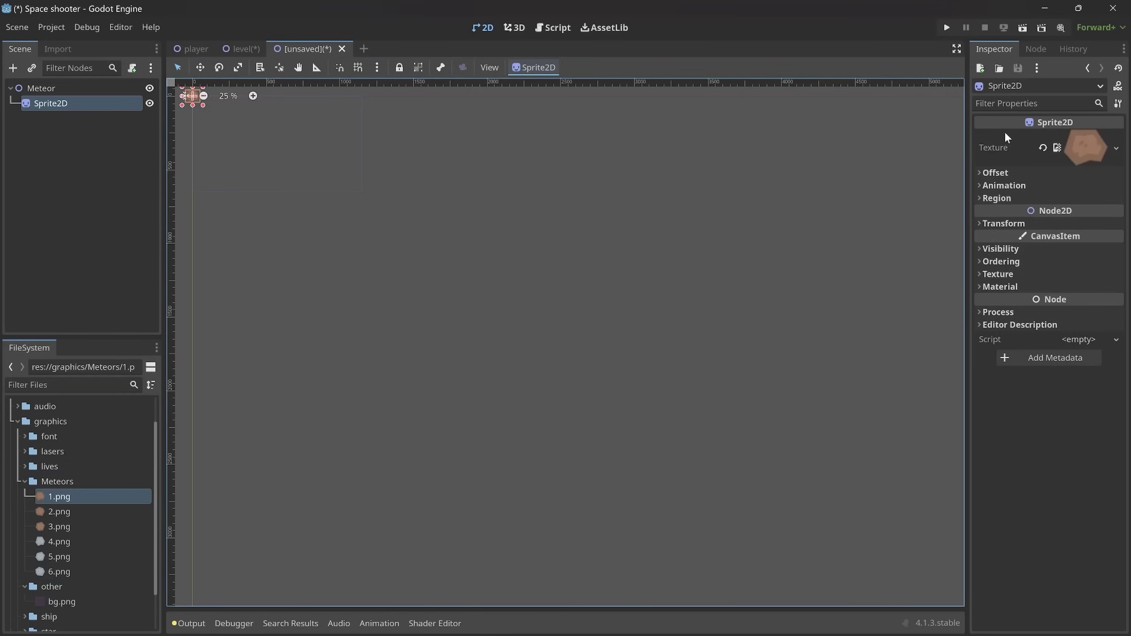
Save the Meteor scene as meteor.tscn in the scenes folder
middle_click_drag(241, 165, 555, 374)
scroll(512, 312, "up", 7)
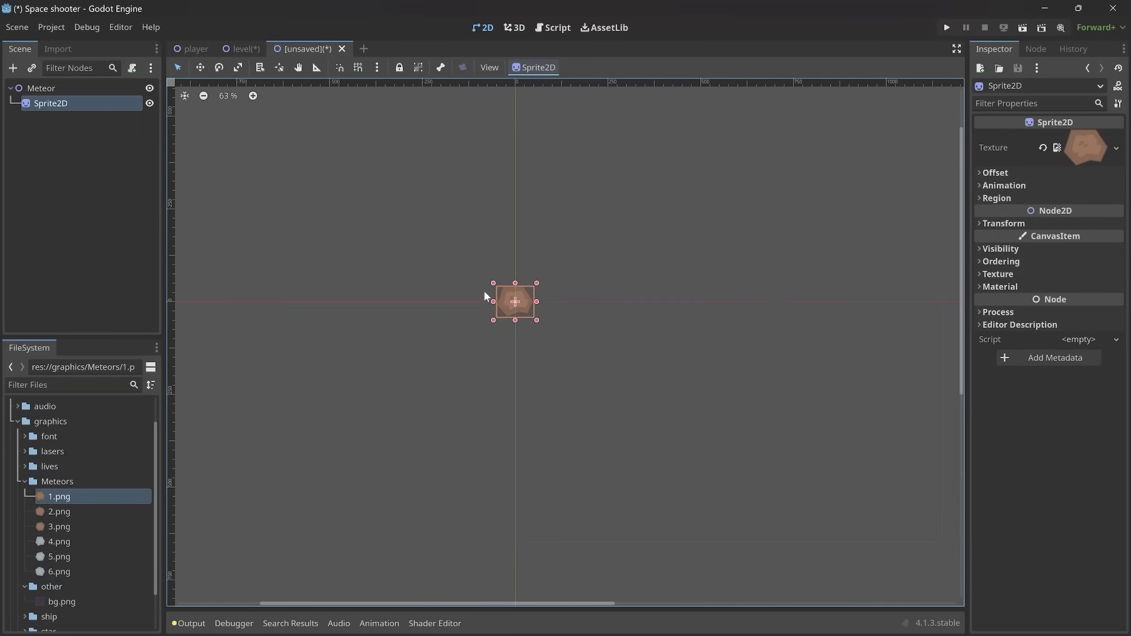
scroll(521, 310, "up", 4)
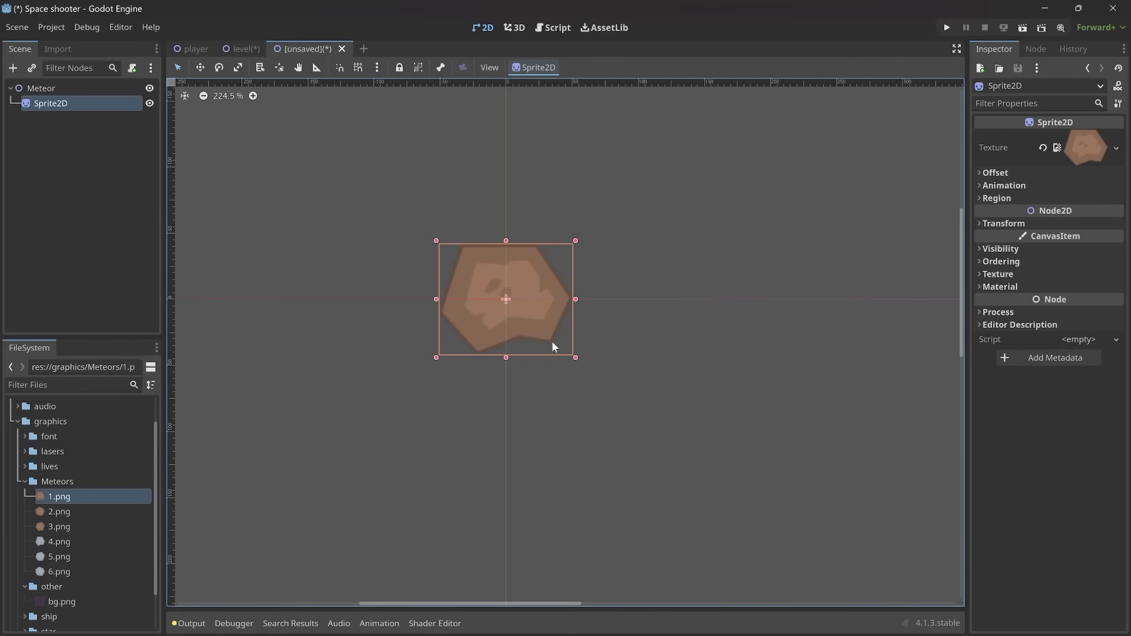
key("ctrl+s")
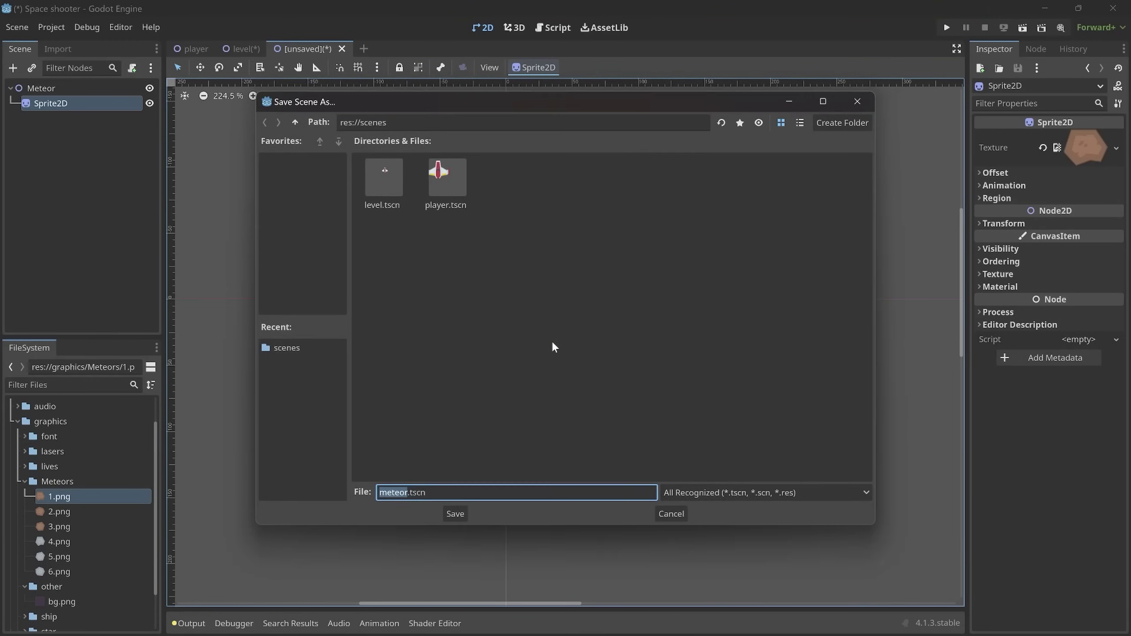
left_click(460, 515)
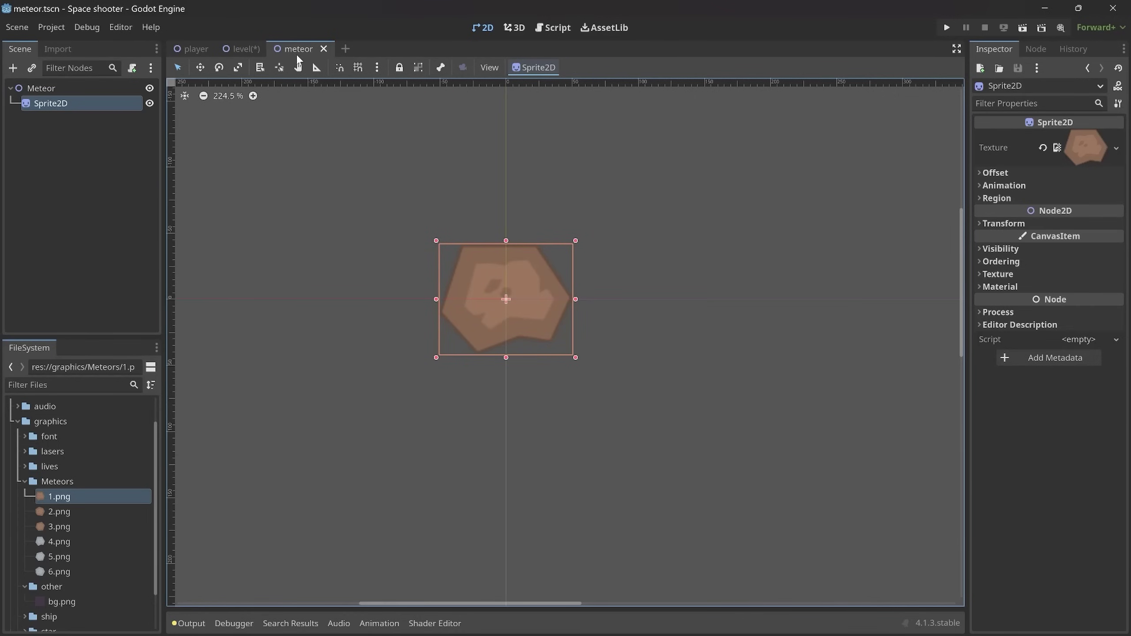
Return to the level scene and open the list of scenes available for instantiating as a child
left_click(246, 49)
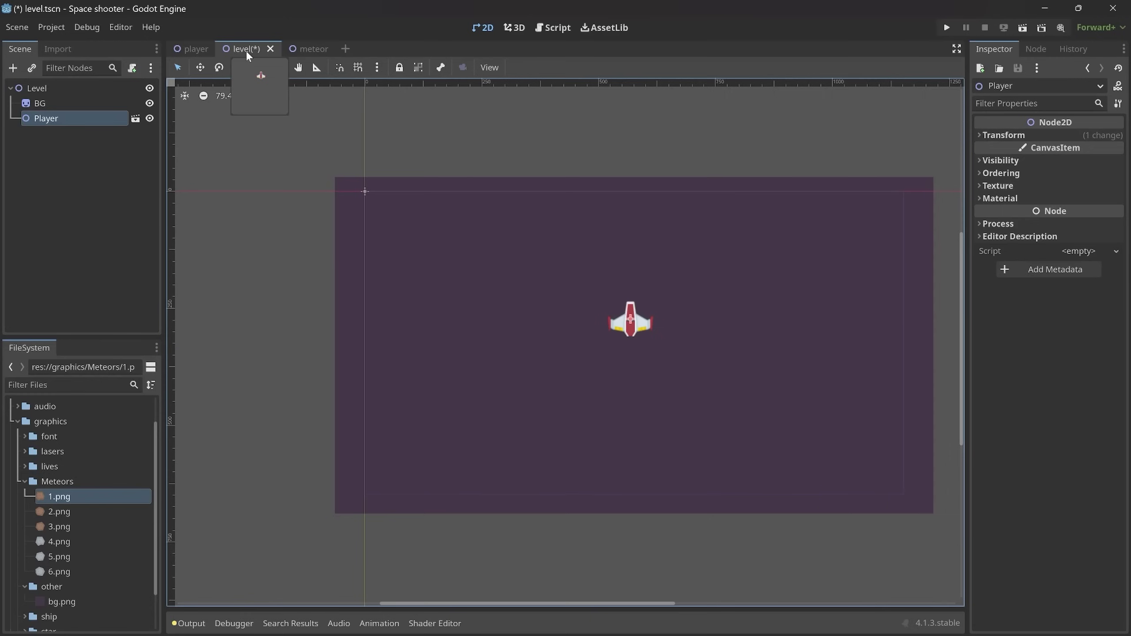
left_click(31, 68)
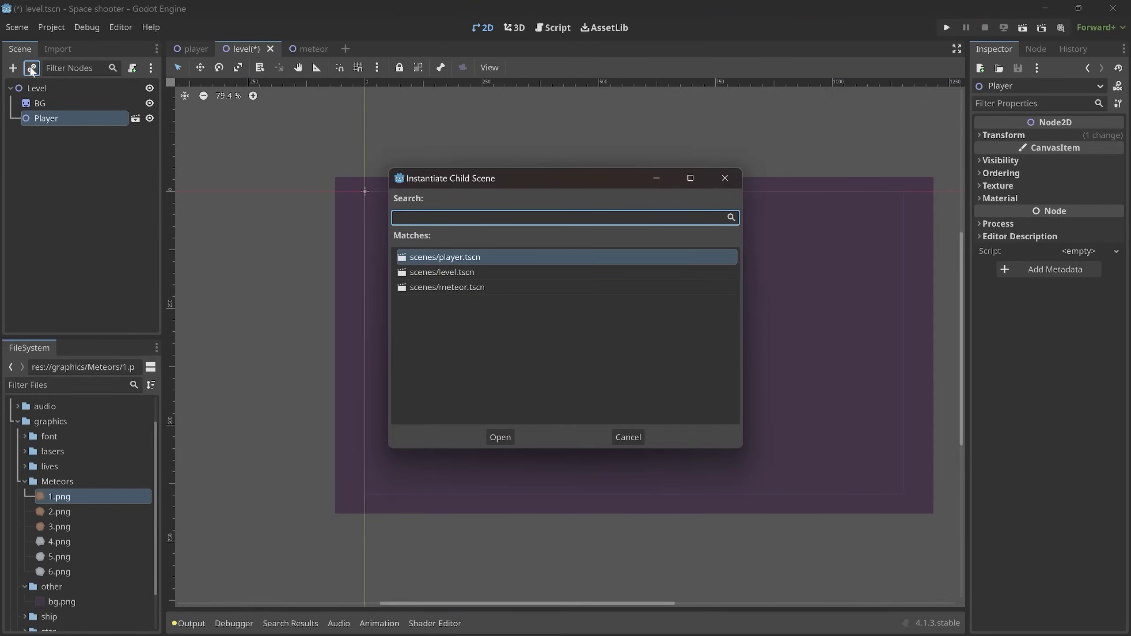